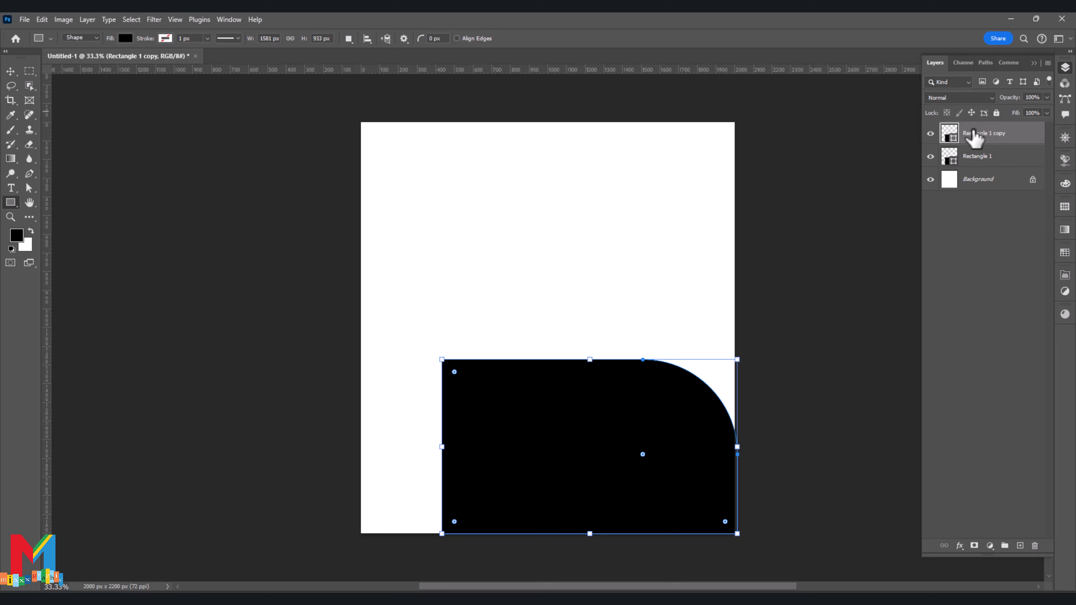
Fill the Rectangle 1 copy shape with red and move it down and left, offset from the black rectangle
double_click(949, 134)
left_click(703, 360)
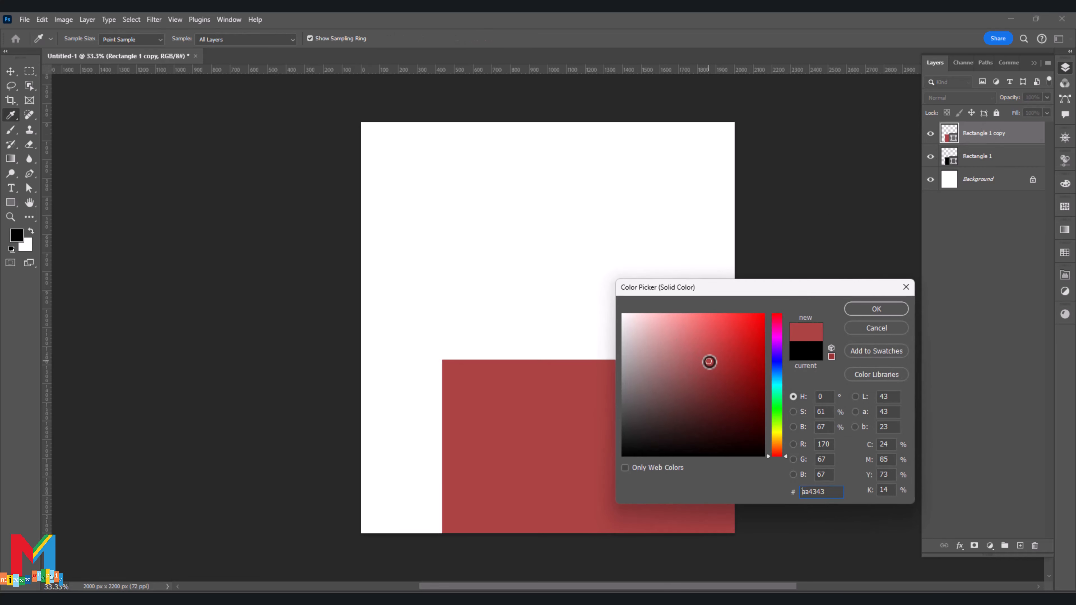
left_click(733, 332)
left_click(875, 308)
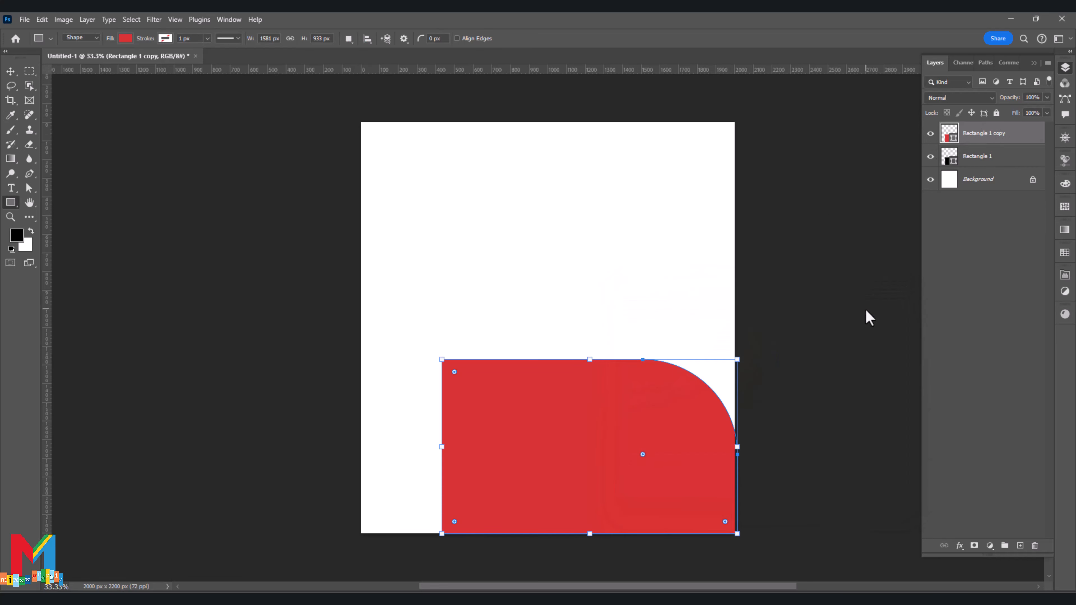
key("v")
left_click_drag(587, 436, 567, 454)
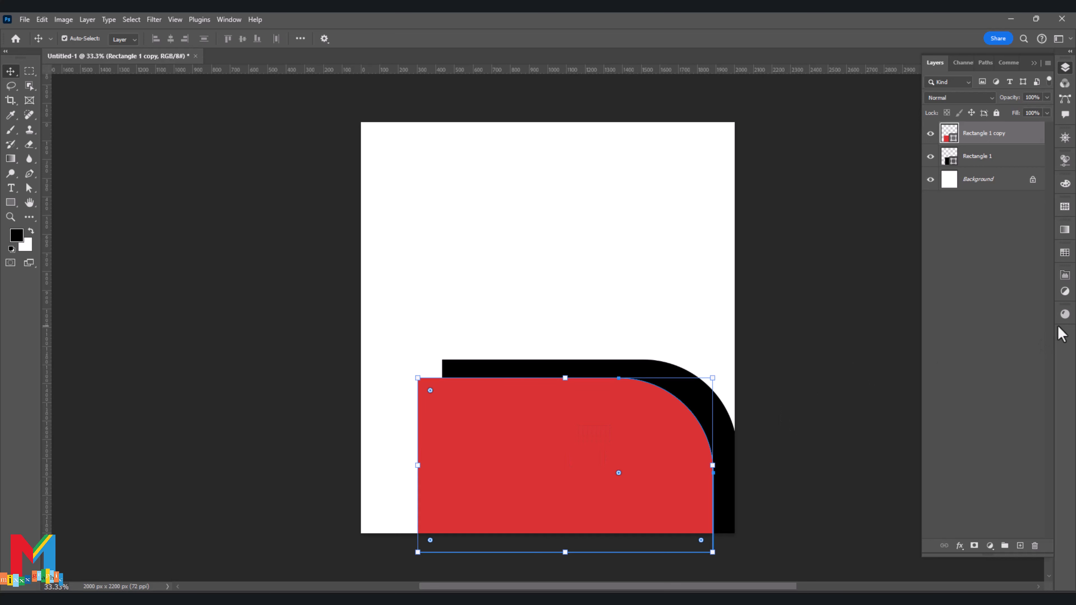
Set the red rectangle's top-right corner radius to 425 px in its shape properties
left_click(1065, 292)
left_click(1066, 290)
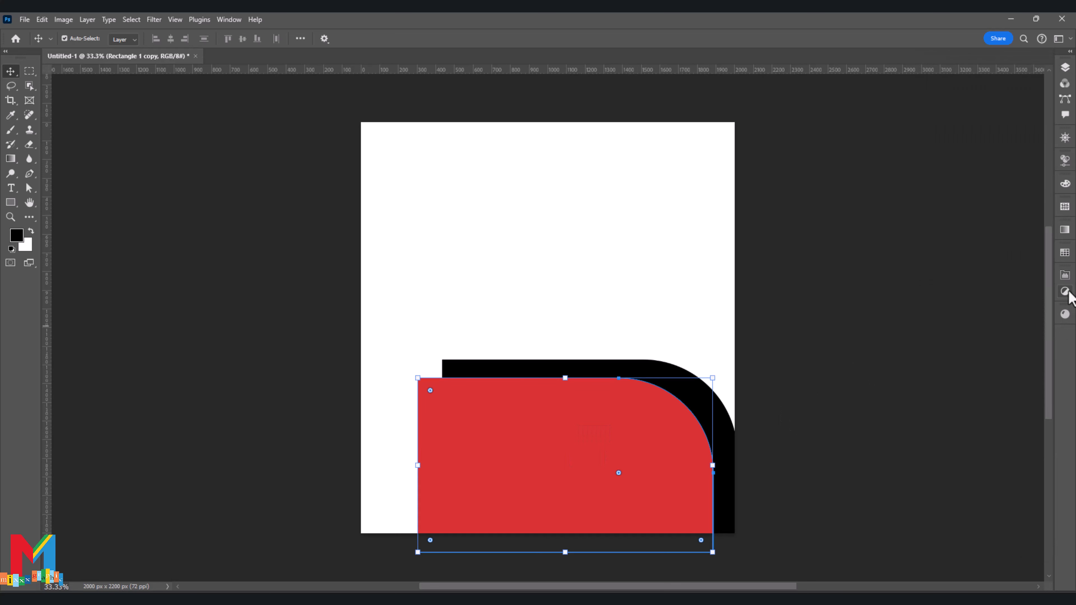
left_click(1066, 276)
scroll(1012, 376, "down", 1)
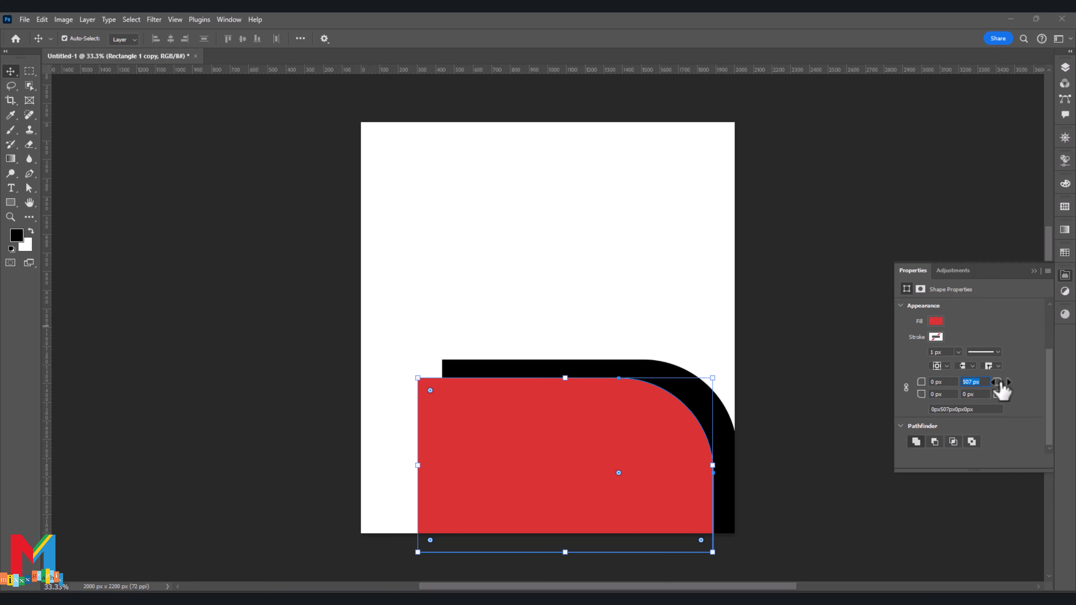
left_click_drag(1000, 387, 956, 394)
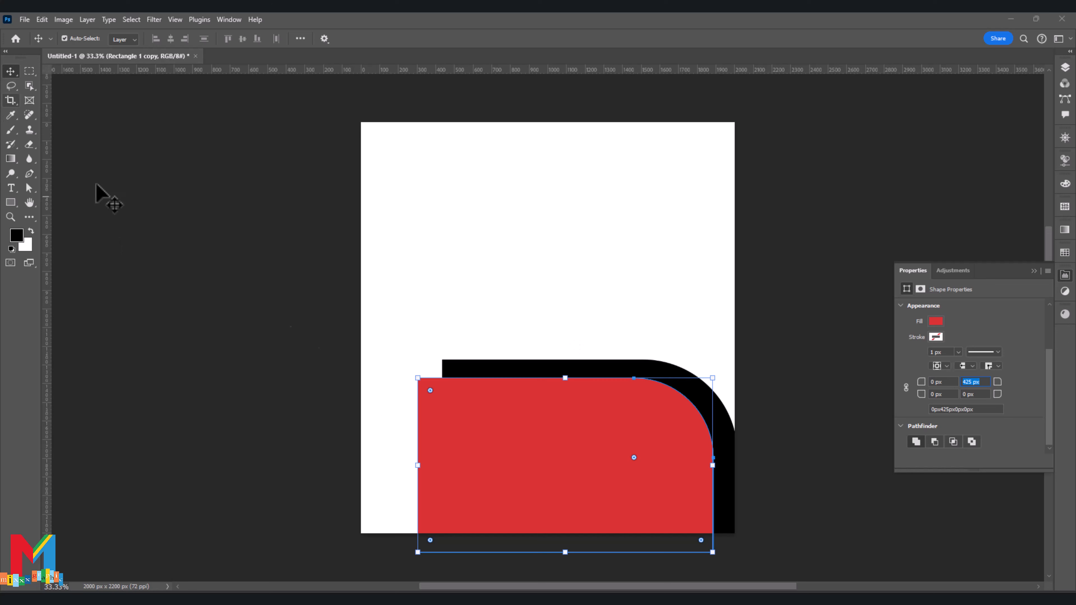
Shift the black and red rectangles slightly left and nudge the red one right to even out the black border
left_click_drag(551, 452, 553, 449)
left_click(725, 493, "shift")
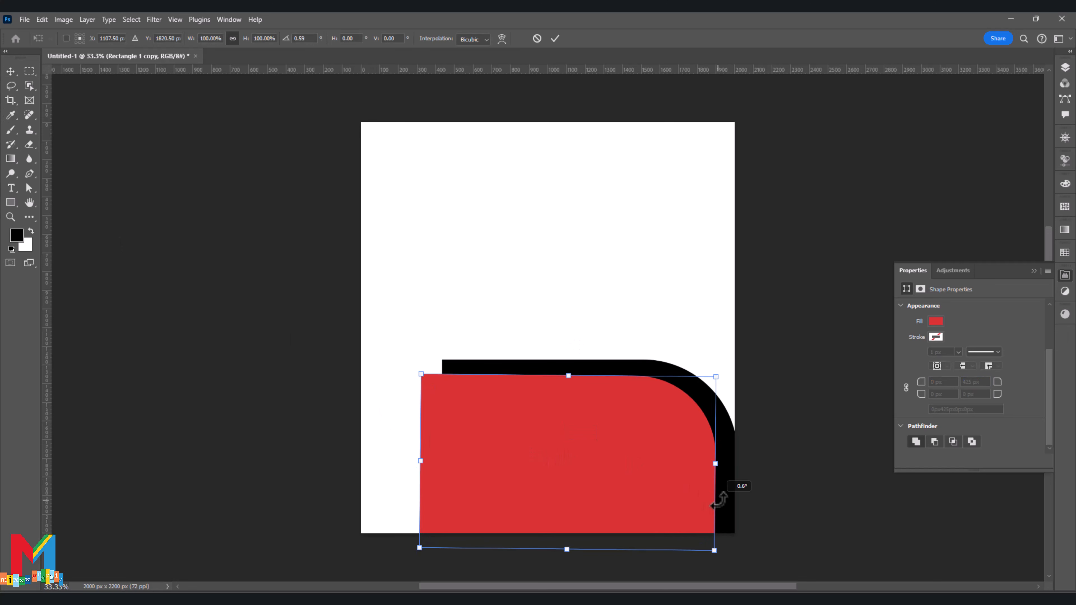
left_click_drag(546, 448, 536, 454)
left_click(689, 483)
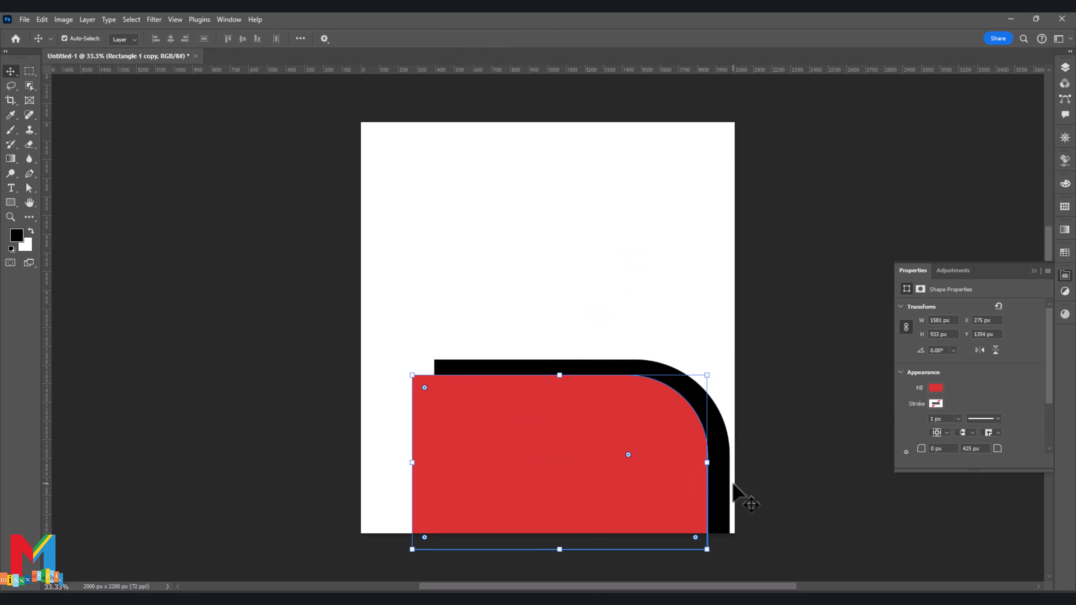
key("Right")
key("Right")
key("Right")
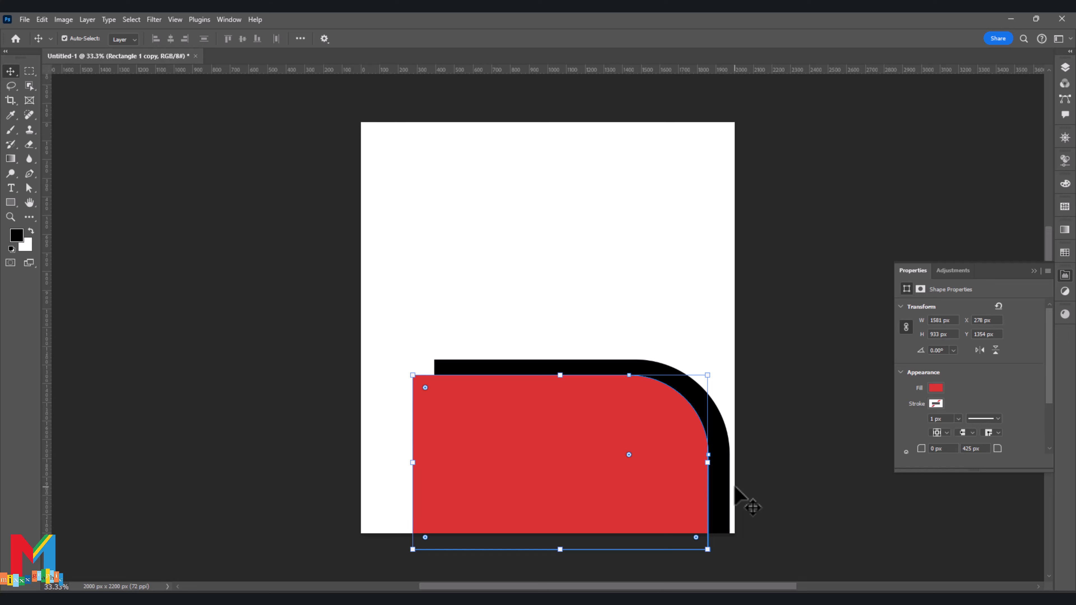
Lower the red rectangle's top edge, scaling its height to about 98%, and apply the transform
left_click_drag(558, 375, 561, 379)
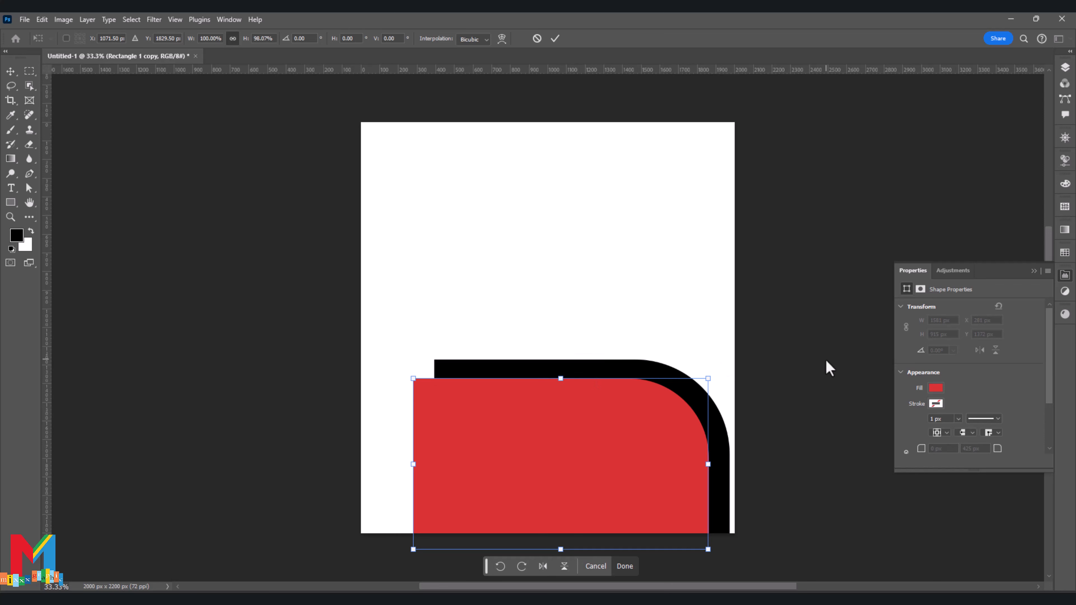
left_click(1034, 271)
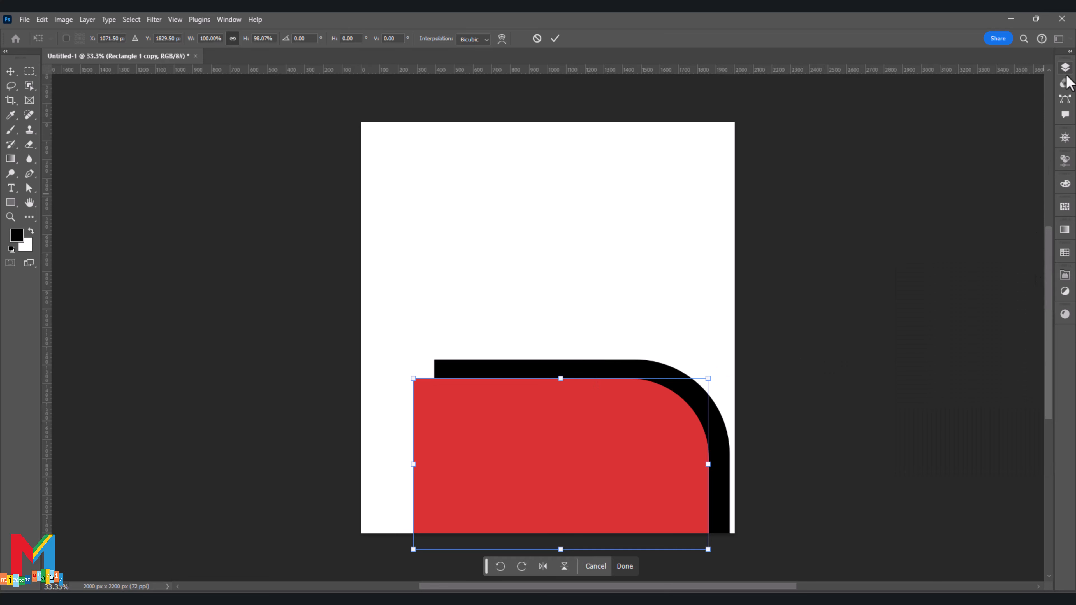
left_click(1065, 68)
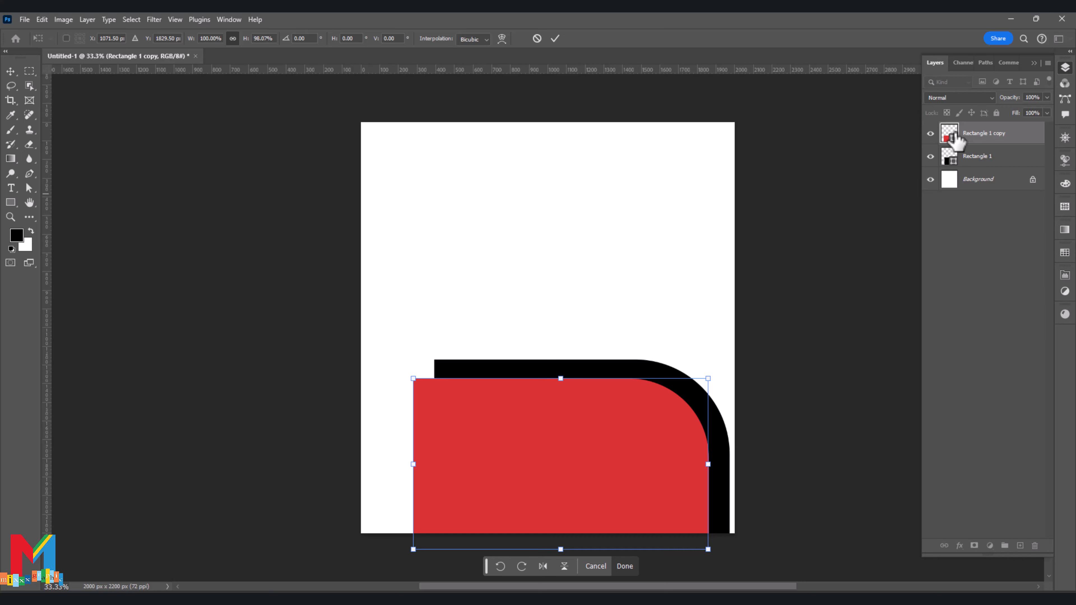
key("Return")
left_click(917, 271)
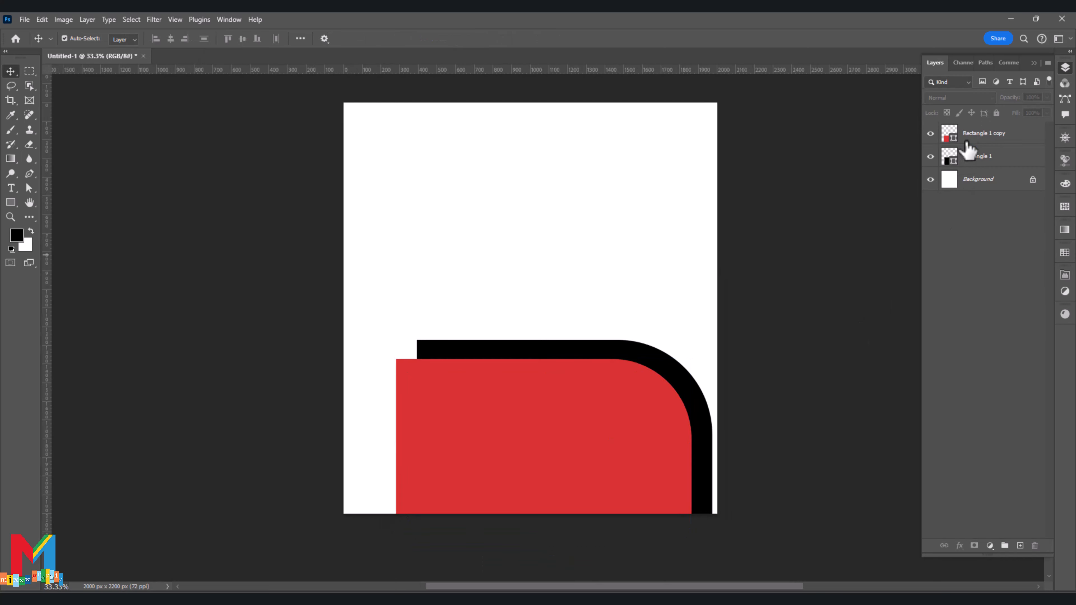
Load the red rectangle's outline as a selection and rasterize the Rectangle 1 copy layer
left_click(953, 136)
left_click(951, 135, "ctrl")
right_click(981, 135)
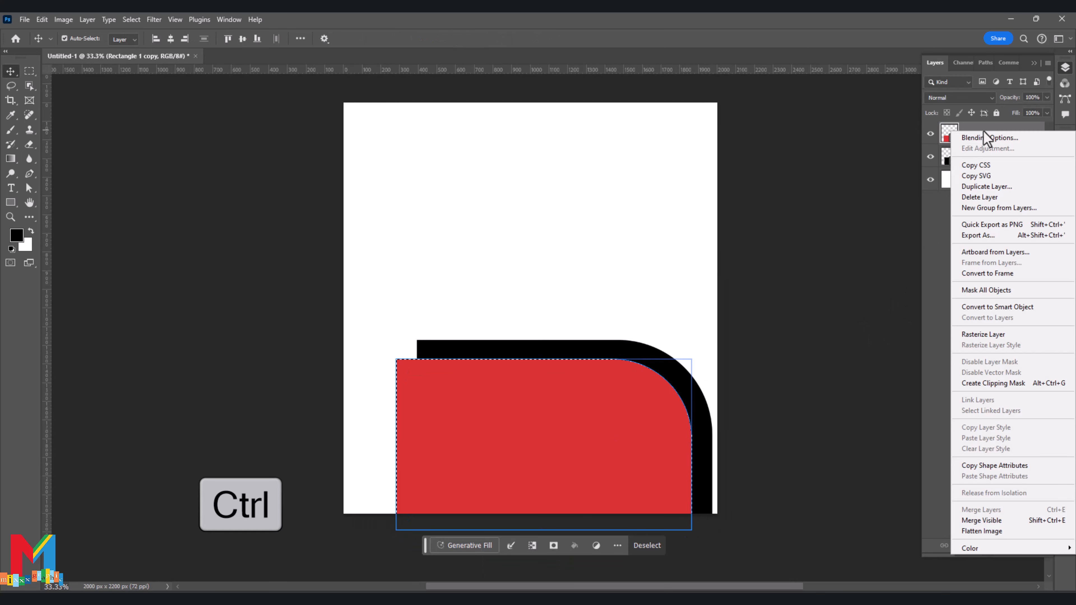
left_click(983, 334)
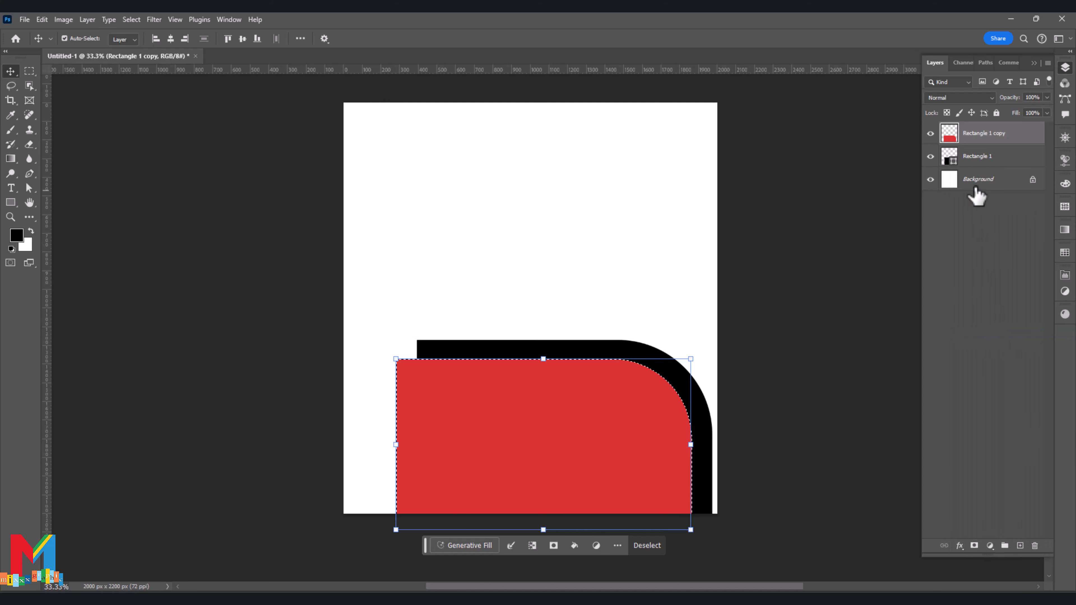
Hide the red copy, rasterize the Rectangle 1 layer, delete its selected area and deselect
left_click(991, 162)
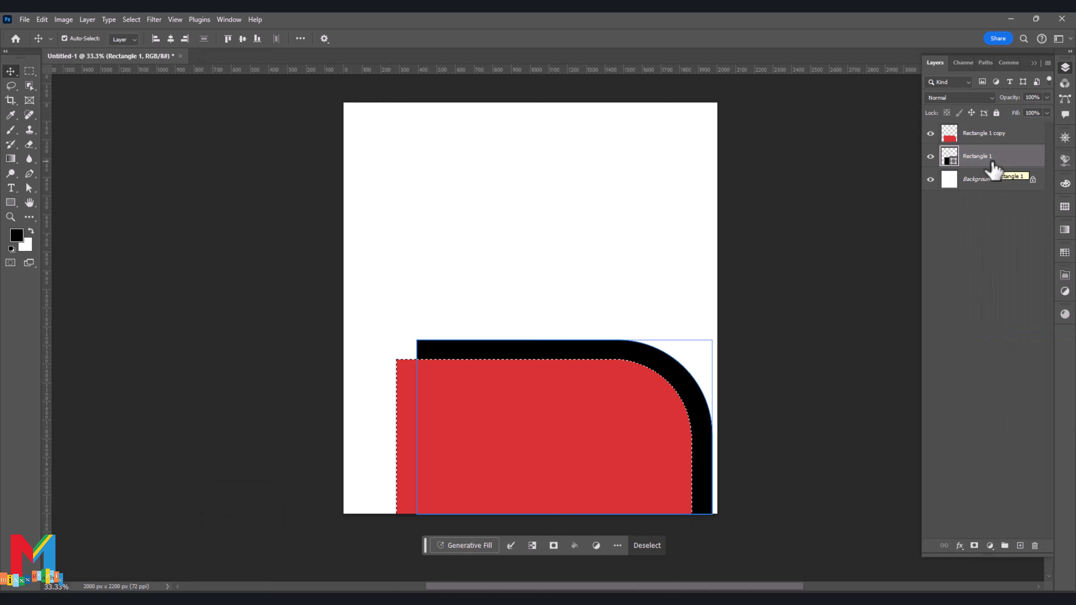
left_click(930, 133)
right_click(985, 160)
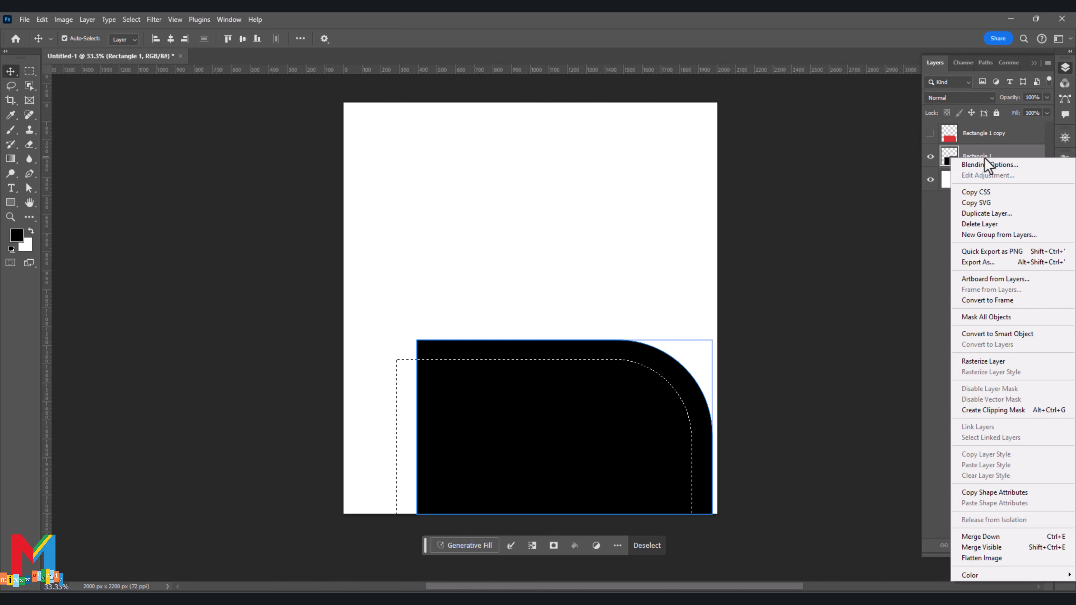
left_click(1003, 362)
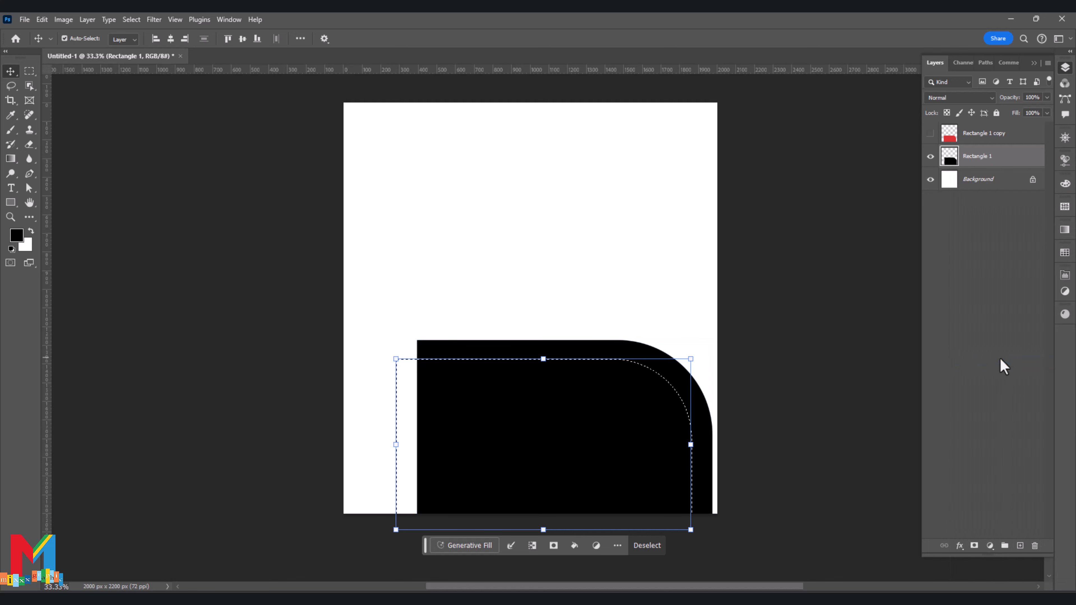
key("Delete")
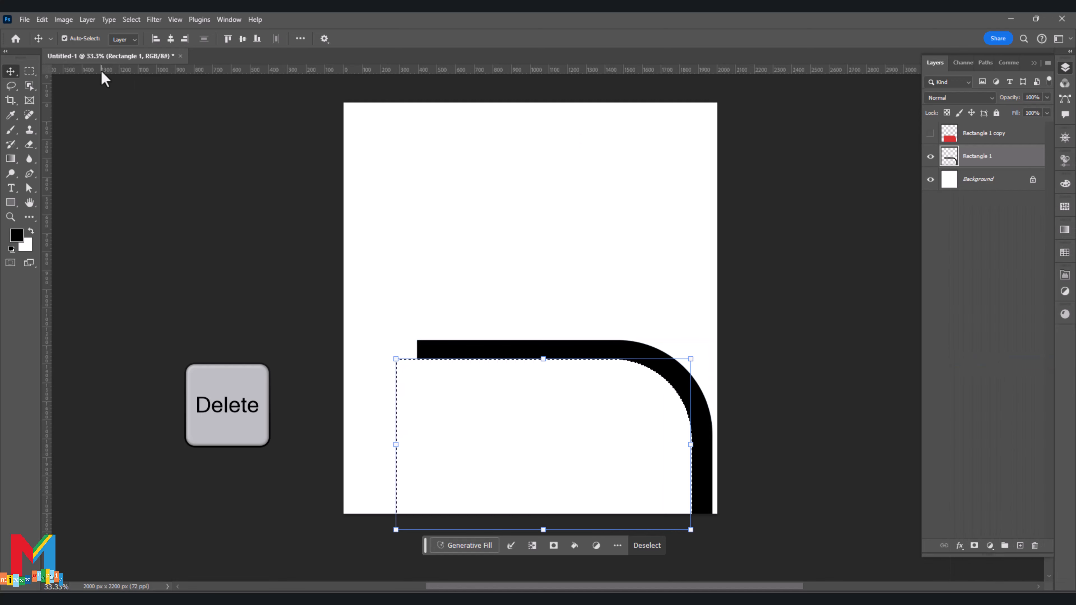
key("ctrl+d")
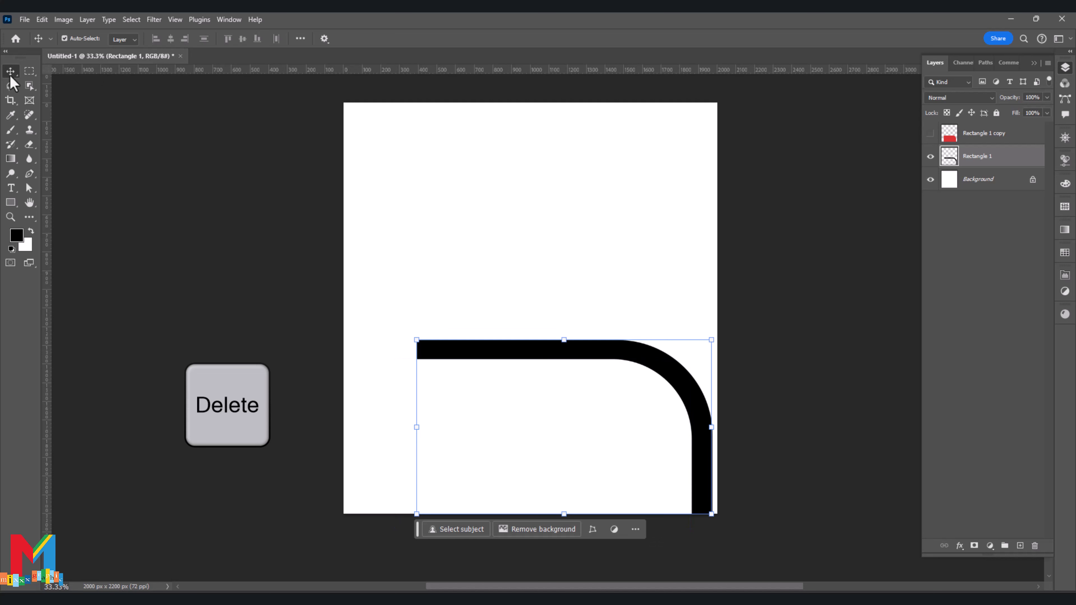
Move the black curved band down and left, and delete the hidden Rectangle 1 copy layer
left_click(281, 255)
left_click_drag(513, 356, 482, 390)
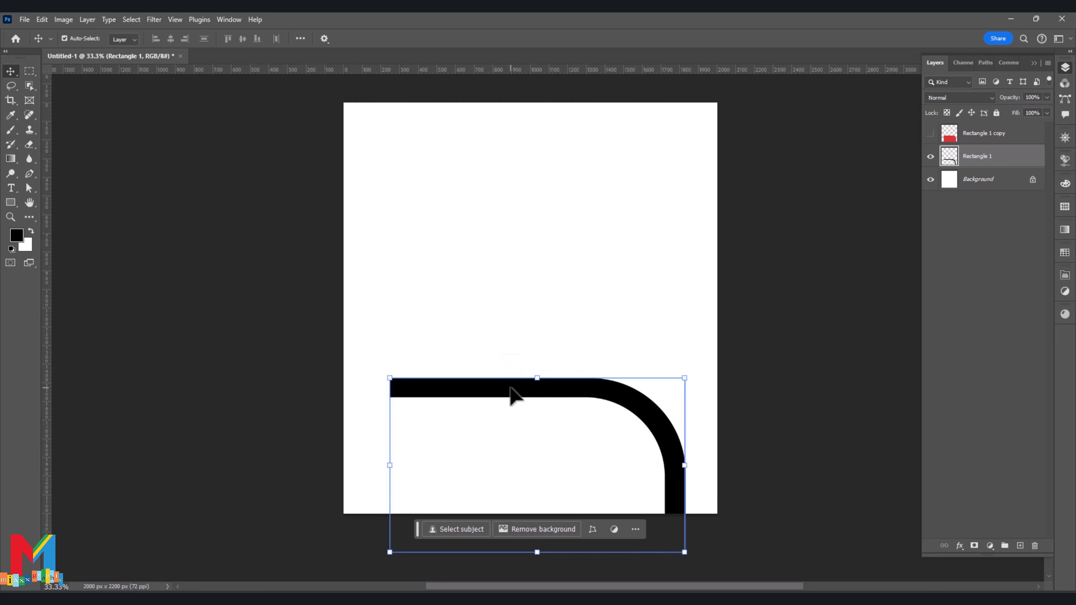
left_click(991, 135)
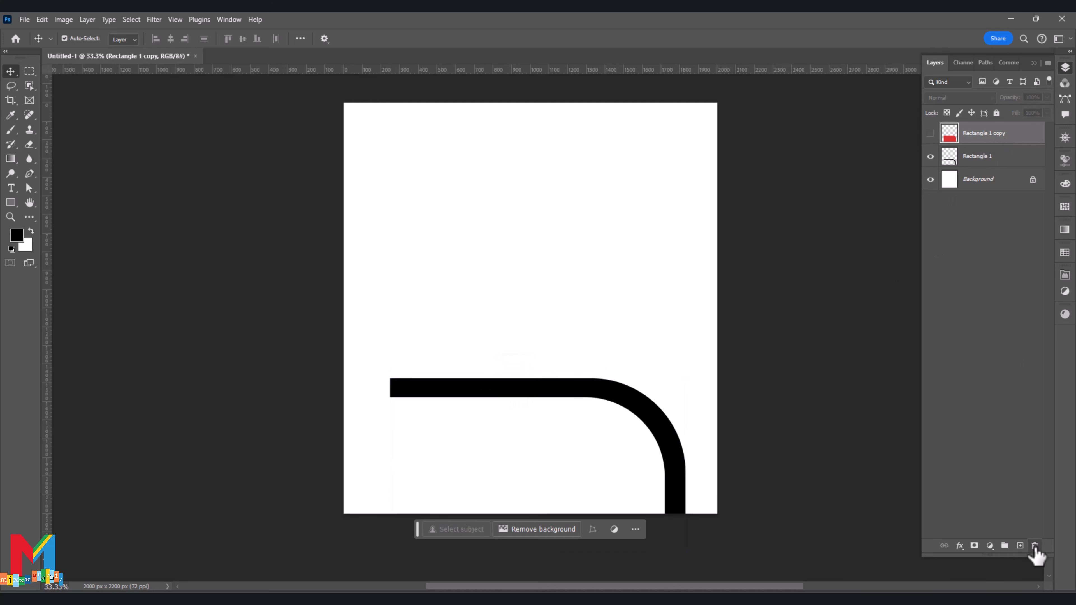
left_click(1034, 545)
left_click(490, 233)
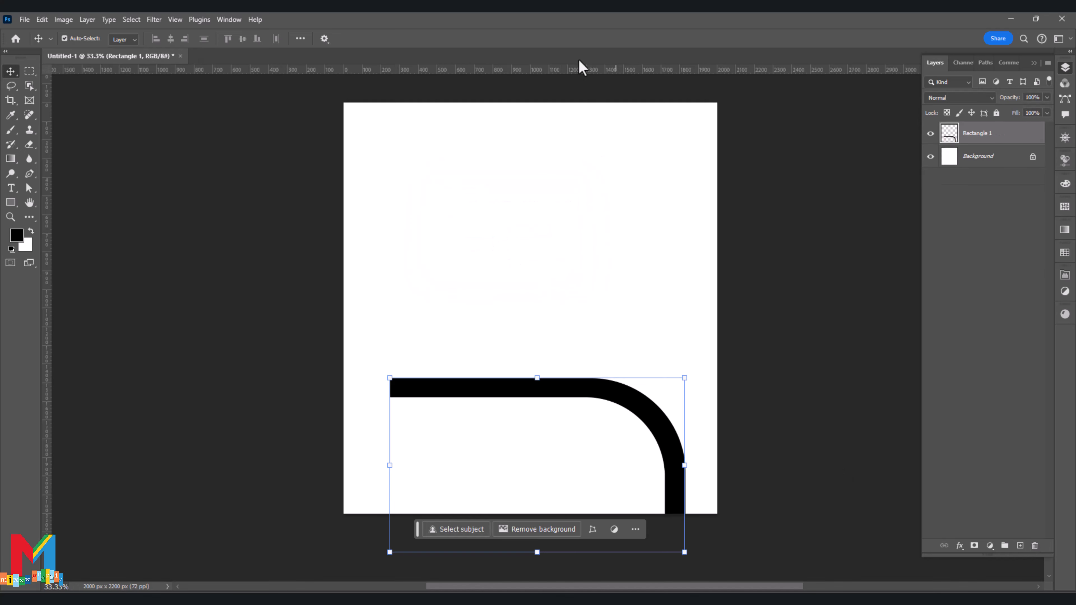
Place the Pain Cream jar image as an embedded file above the curved band
left_click(24, 19)
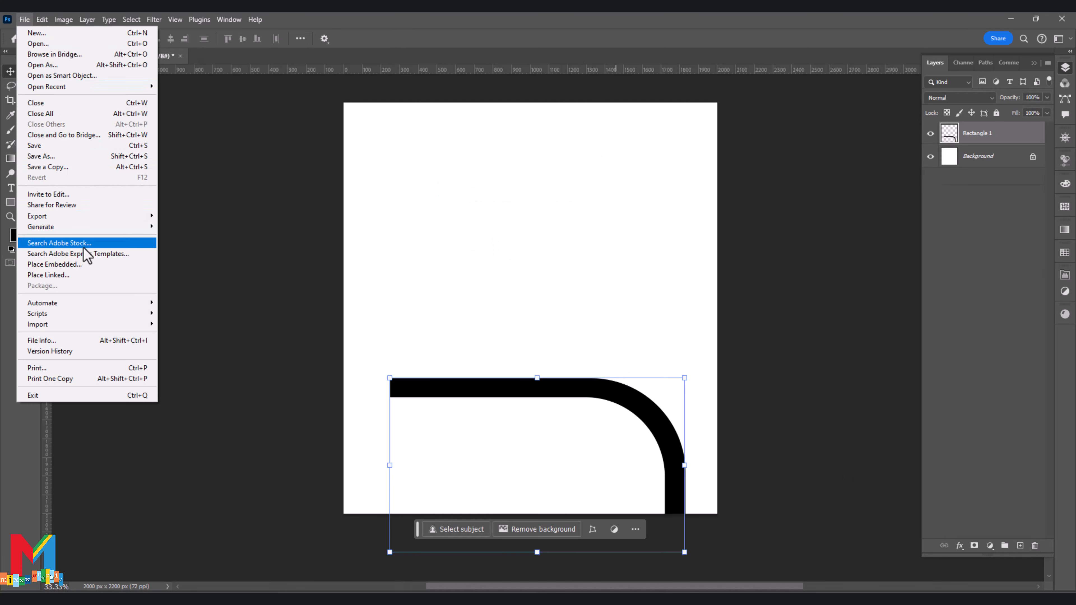
left_click(80, 265)
double_click(210, 113)
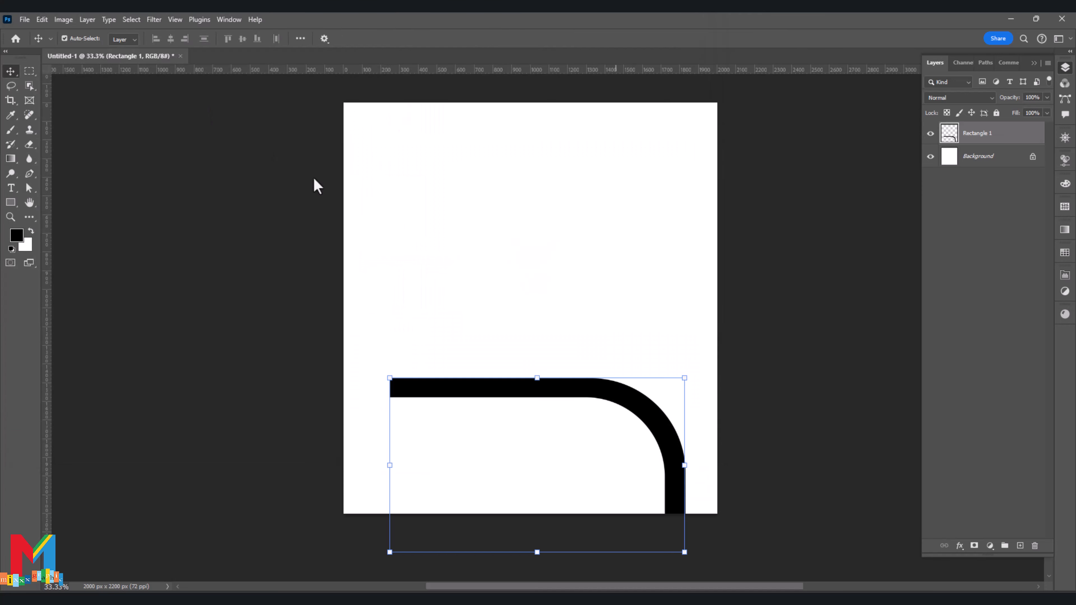
left_click_drag(530, 249, 524, 225)
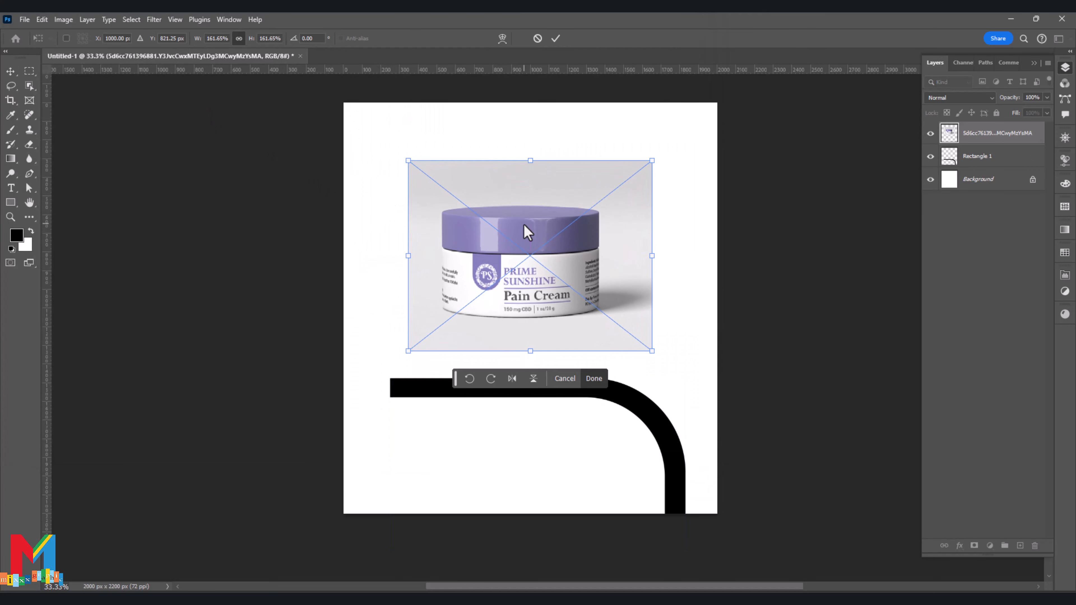
left_click(594, 378)
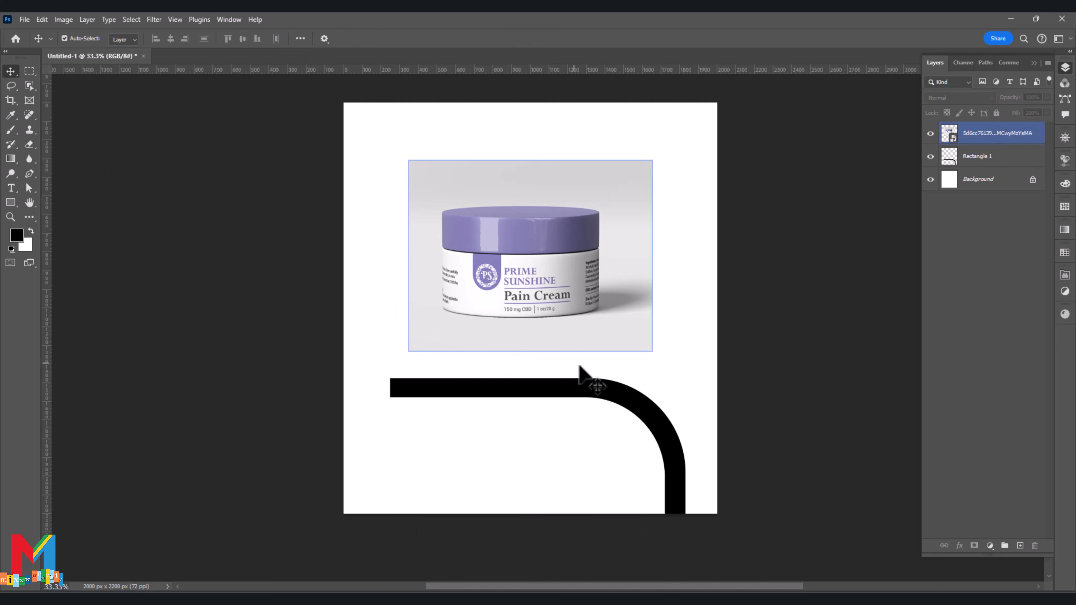
Select the curved band's layer and sample the purple of the jar lid as the foreground color
left_click(581, 384)
left_click(17, 236)
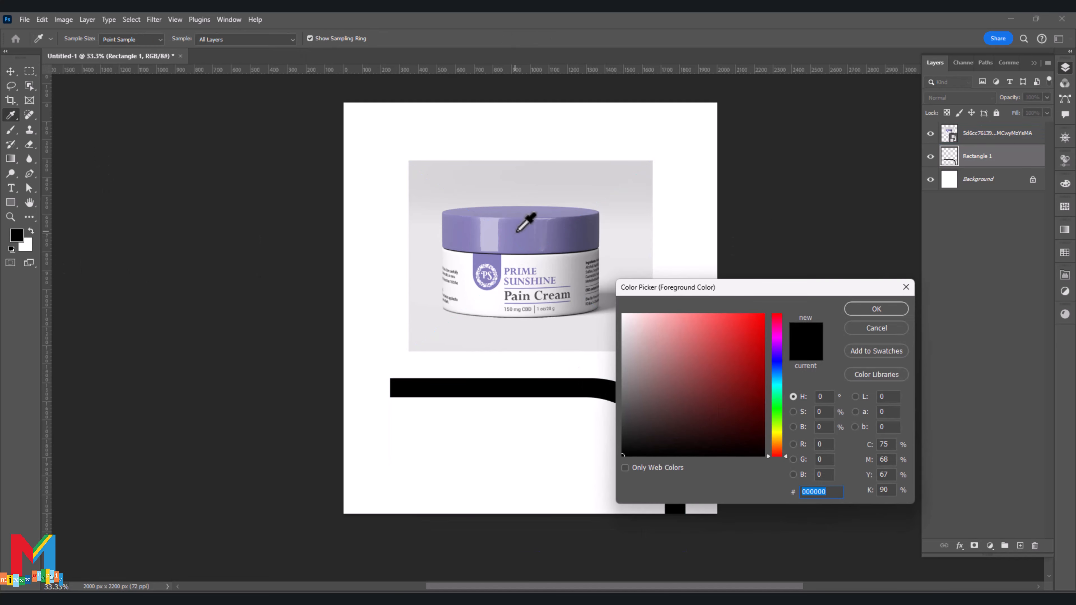
left_click(517, 232)
left_click(876, 309)
key("v")
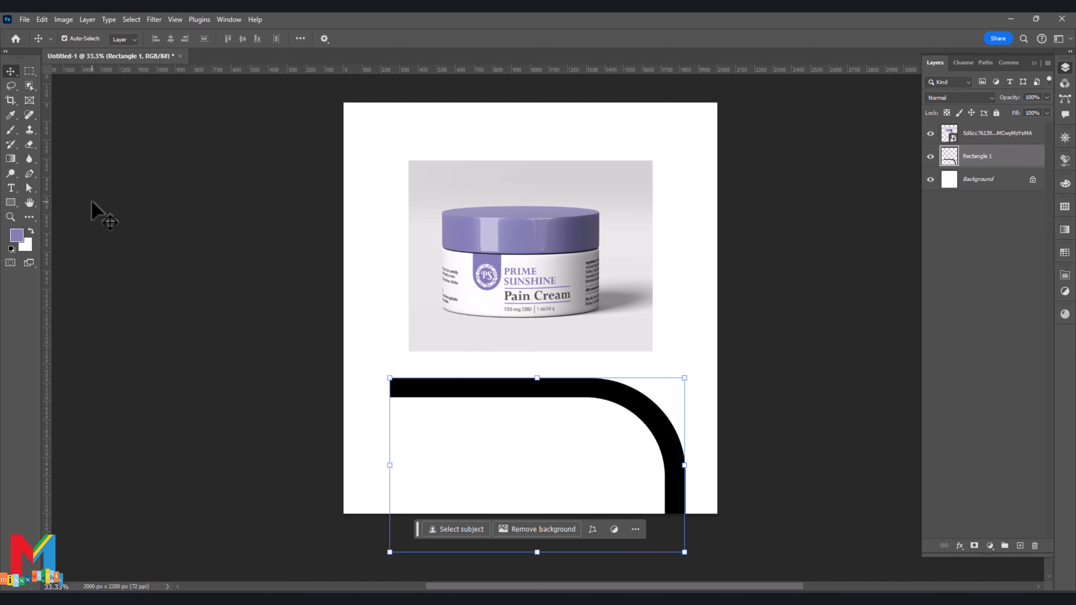
Fill the black curved band with the purple foreground color using the Paint Bucket tool, then deselect its layer
left_click(7, 160)
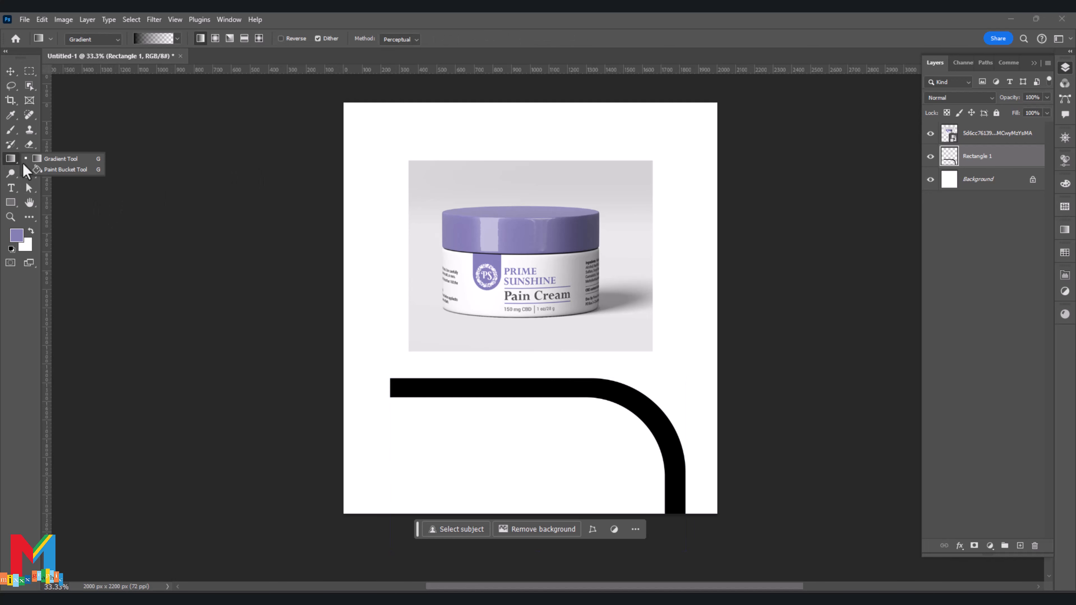
left_click(51, 170)
left_click(487, 387)
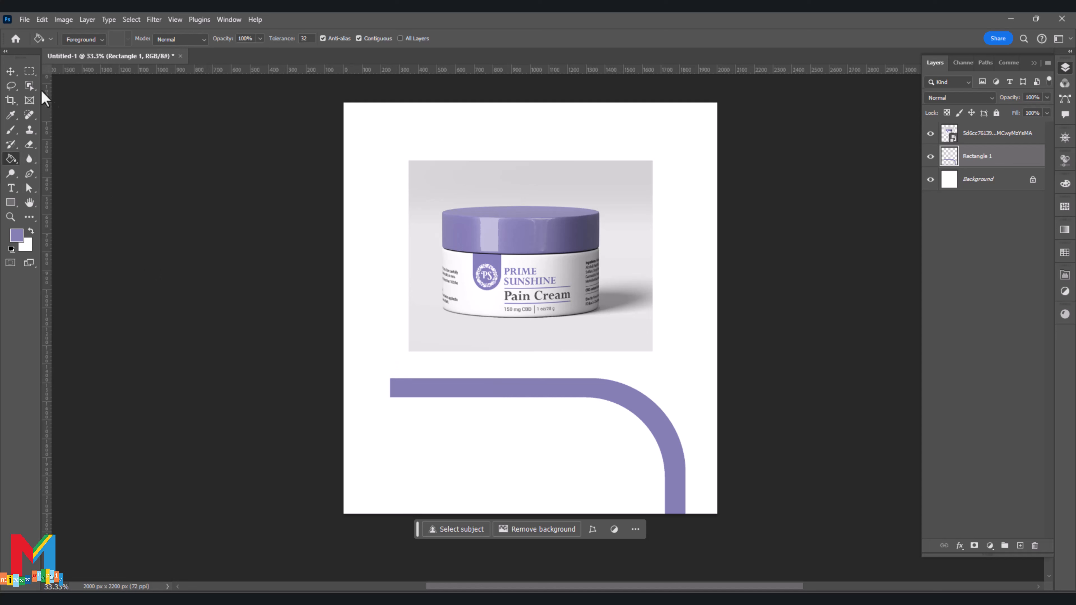
left_click(18, 74)
left_click(158, 220)
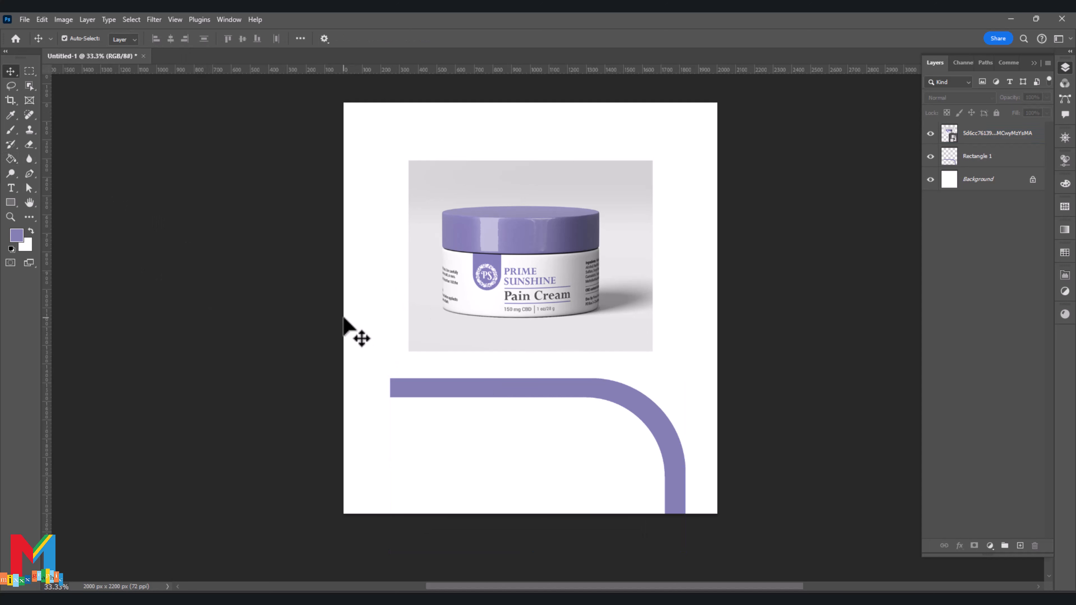
Hide the jar image layer and select the purple curved band
left_click(444, 311)
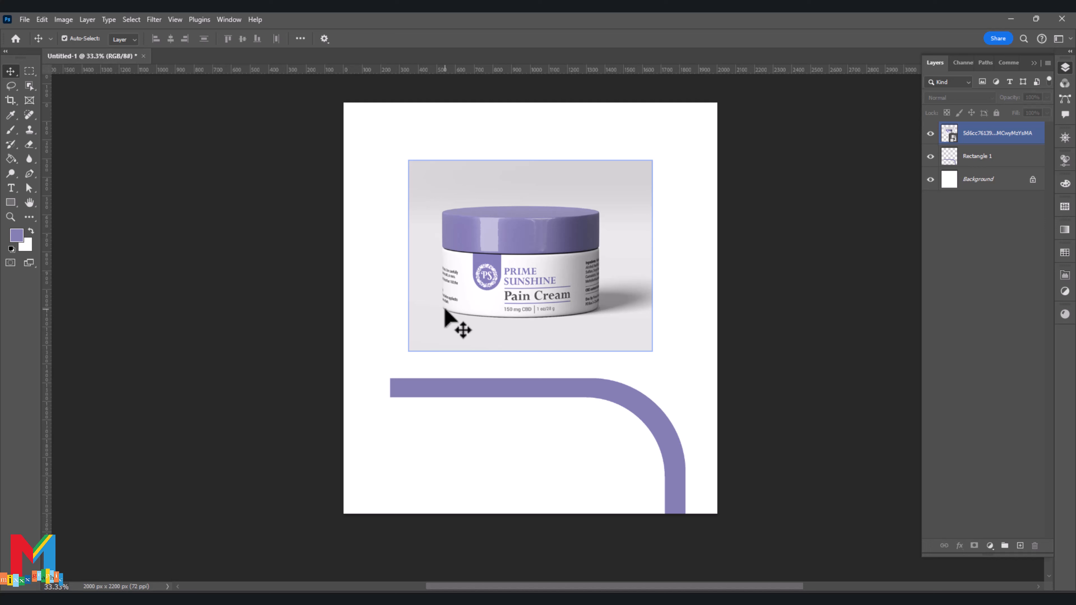
left_click(930, 133)
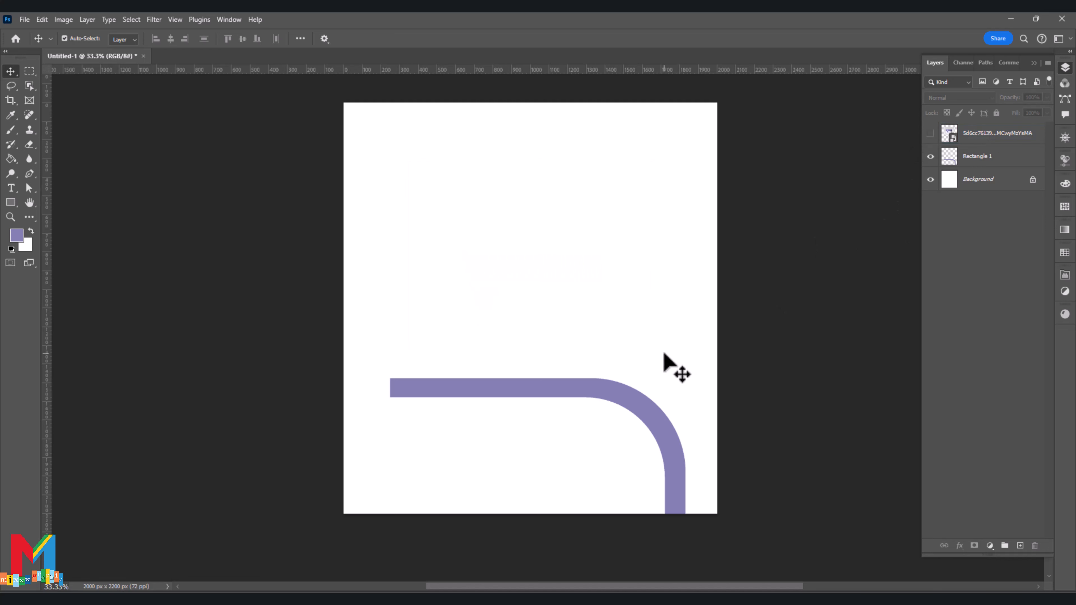
left_click(597, 392)
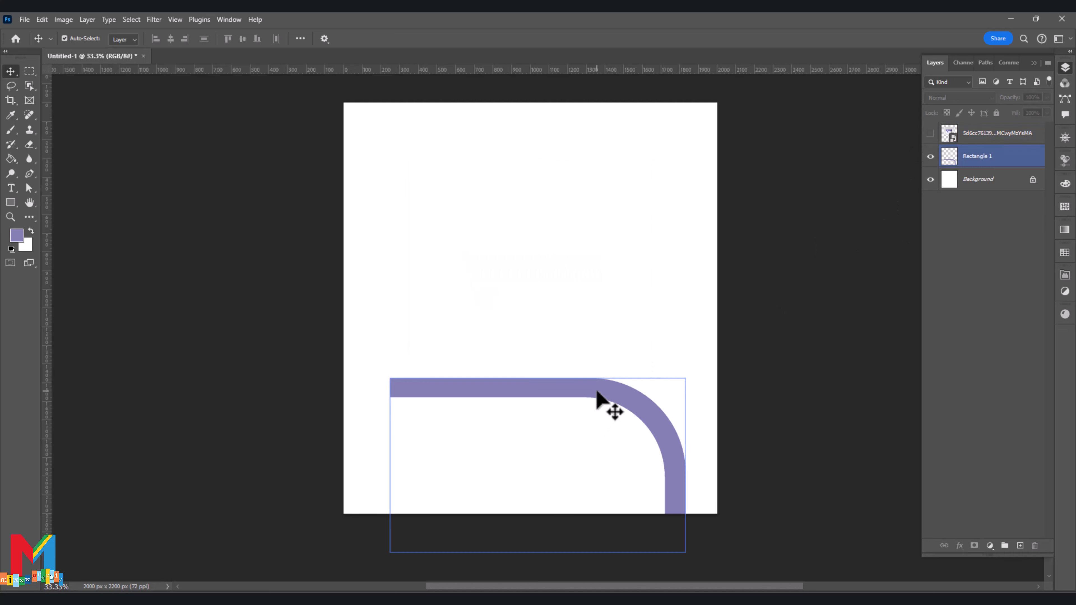
Duplicate the purple curved band, offset the copy up and to the right, and lower the original band slightly
left_click_drag(598, 392, 626, 371)
key("ctrl+z")
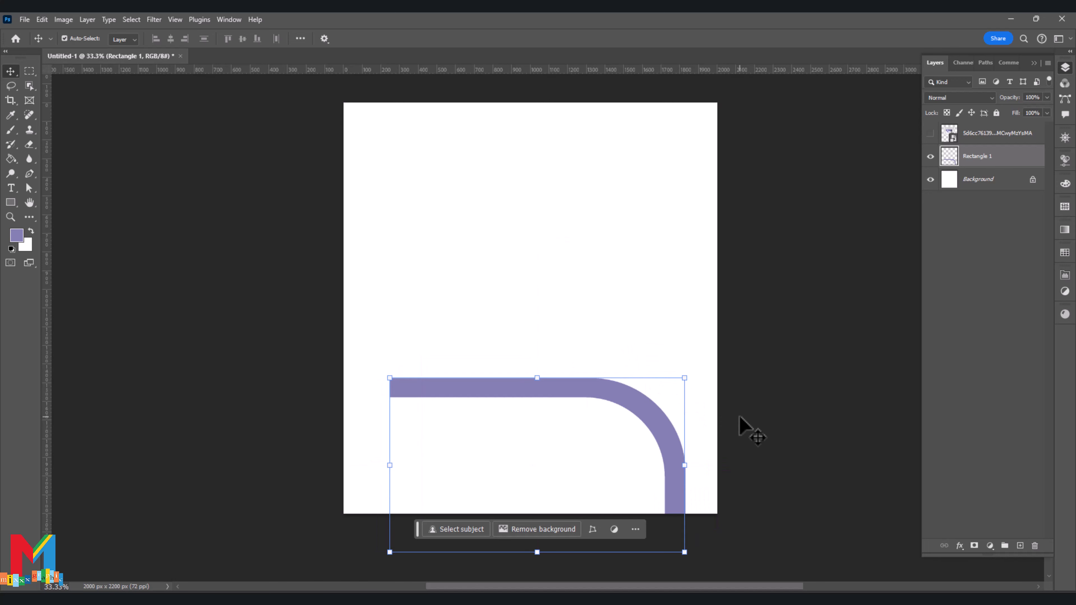
key("ctrl+j")
mouse_move(660, 433)
left_mouse_down()
mouse_move(696, 391)
mouse_move(719, 401)
mouse_move(707, 389)
left_mouse_up()
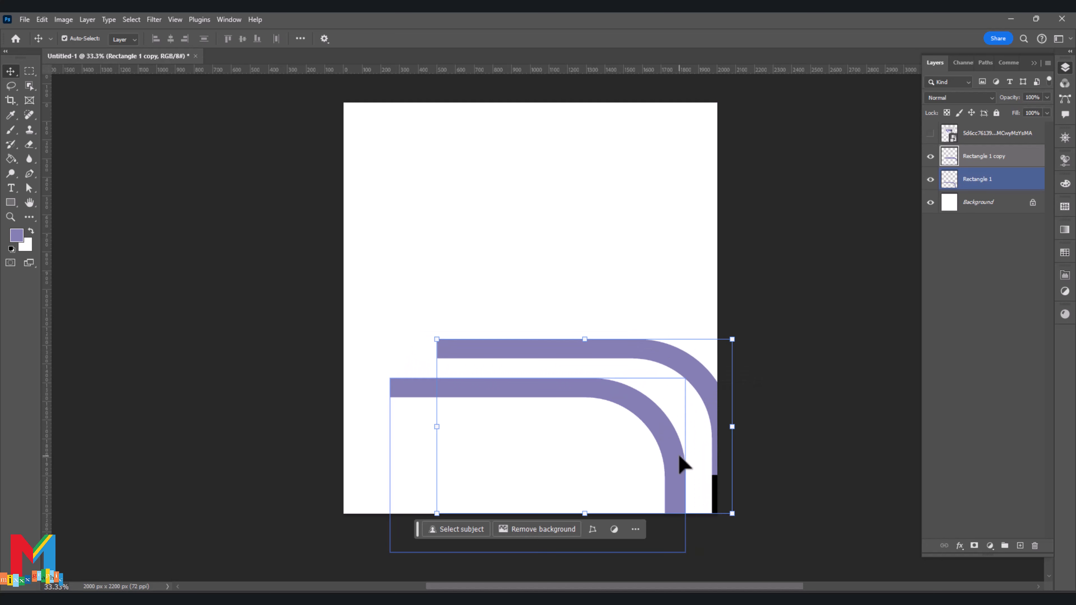
mouse_move(621, 350)
left_mouse_down()
mouse_move(619, 338)
mouse_move(619, 352)
left_mouse_up()
left_click_drag(566, 390, 566, 402)
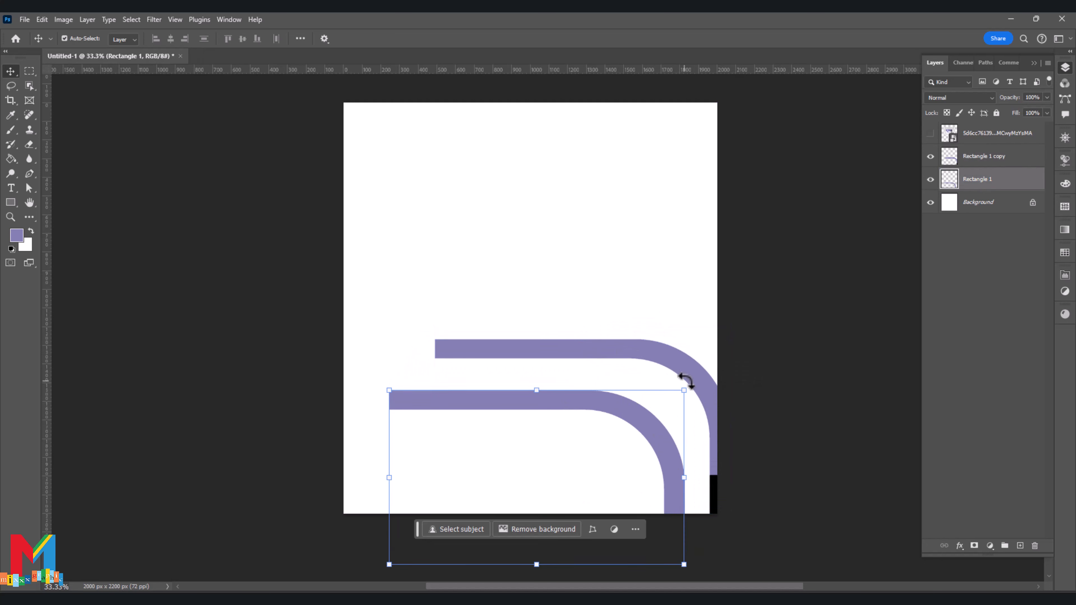
Apply a purple Color Overlay to the copied band and position it just above and to the right of the original
left_click_drag(709, 490, 713, 503)
left_click(11, 114)
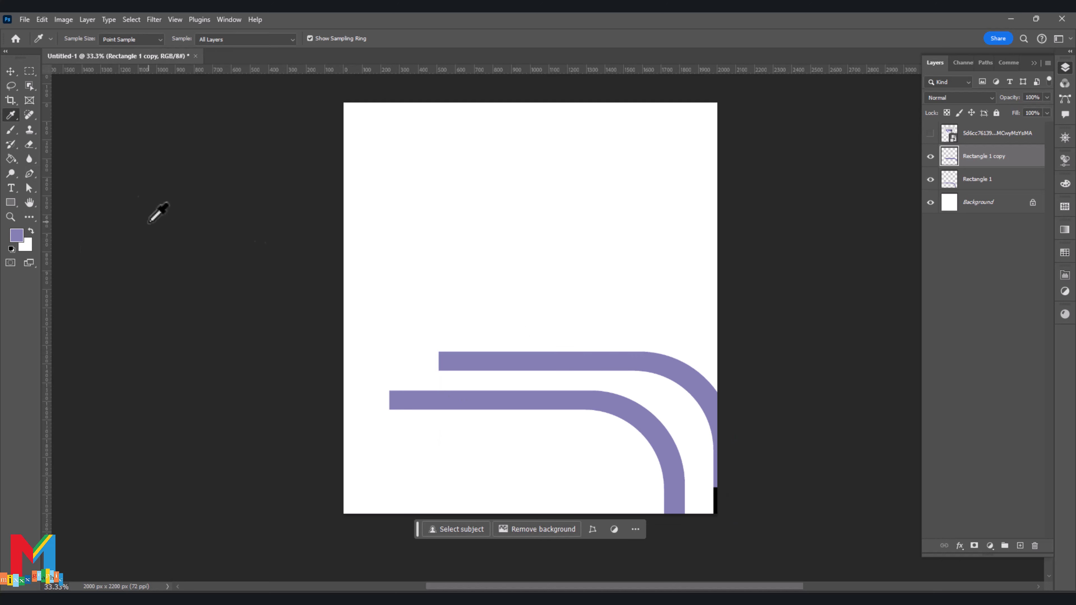
key("v")
left_click_drag(554, 361, 549, 365)
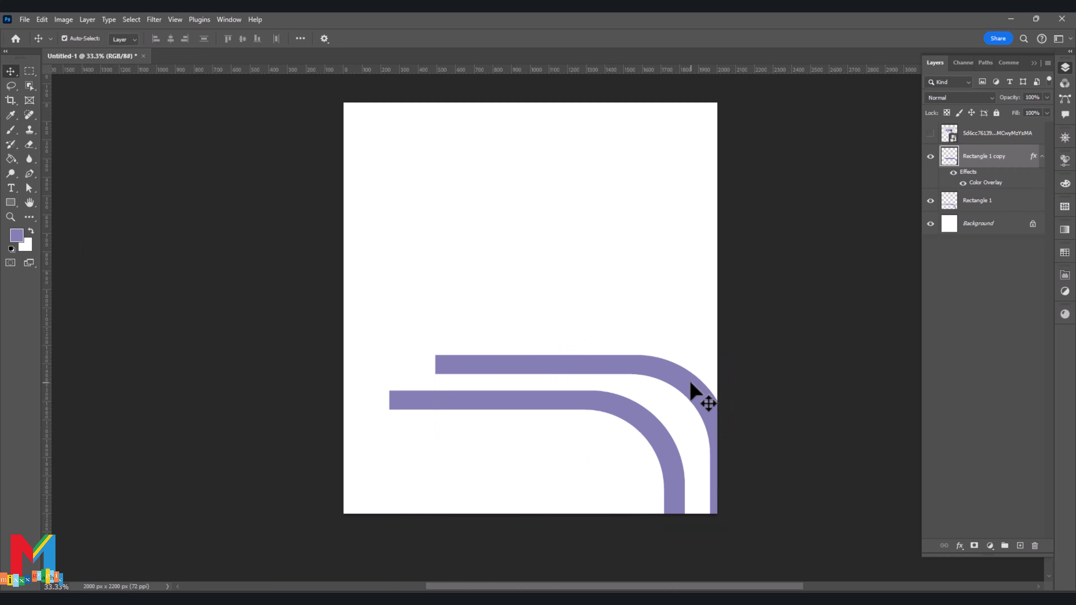
left_click_drag(690, 383, 688, 379)
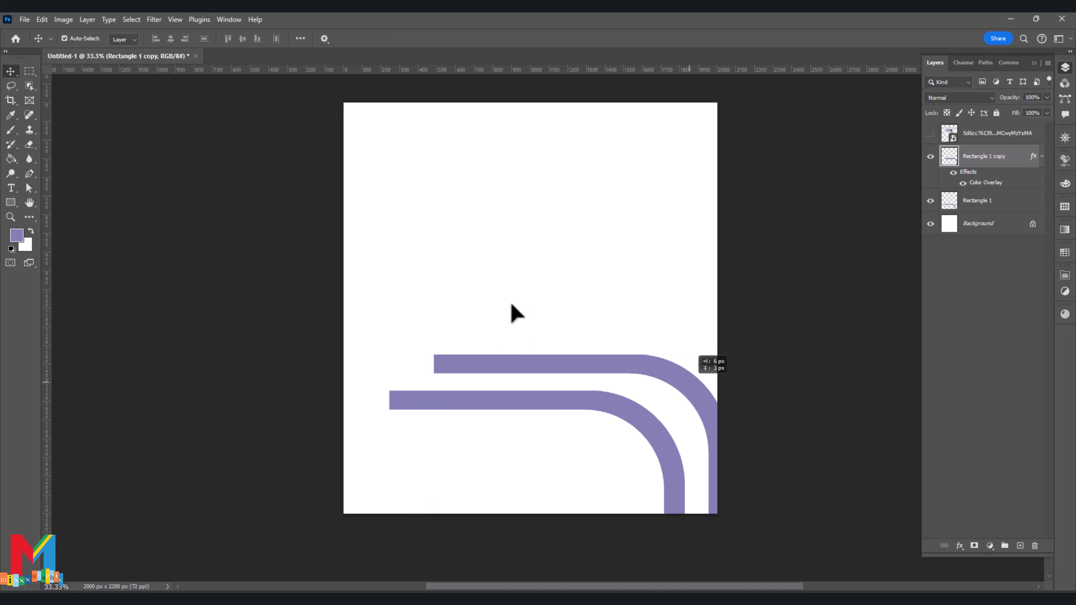
Recolor the front band with the darker purple #6d6a98 using the Paint Bucket, then deselect its layer
left_click(414, 402)
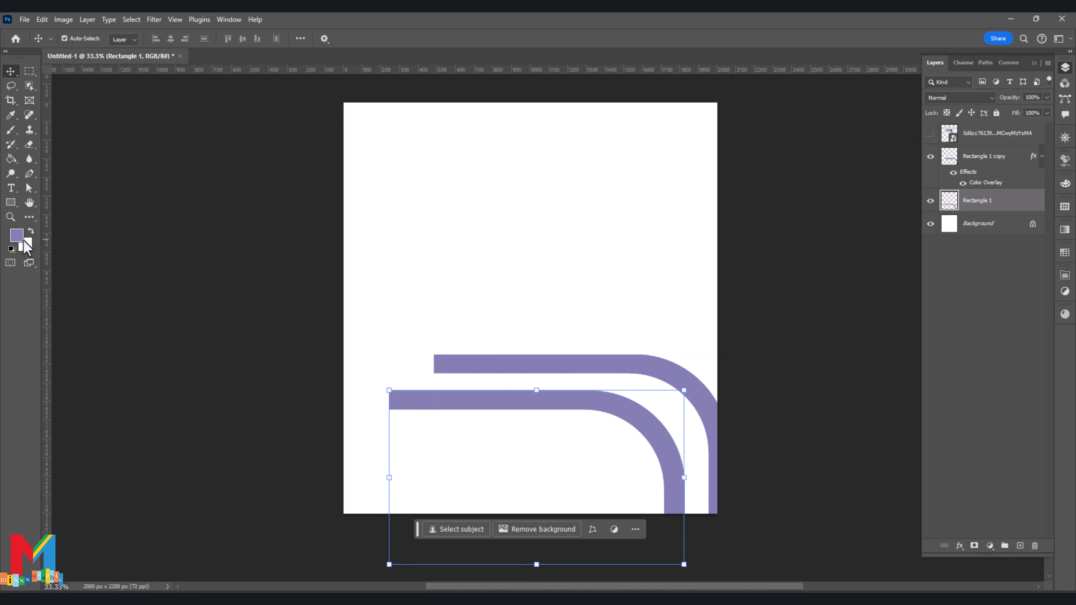
left_click(16, 235)
left_click_drag(667, 359, 666, 372)
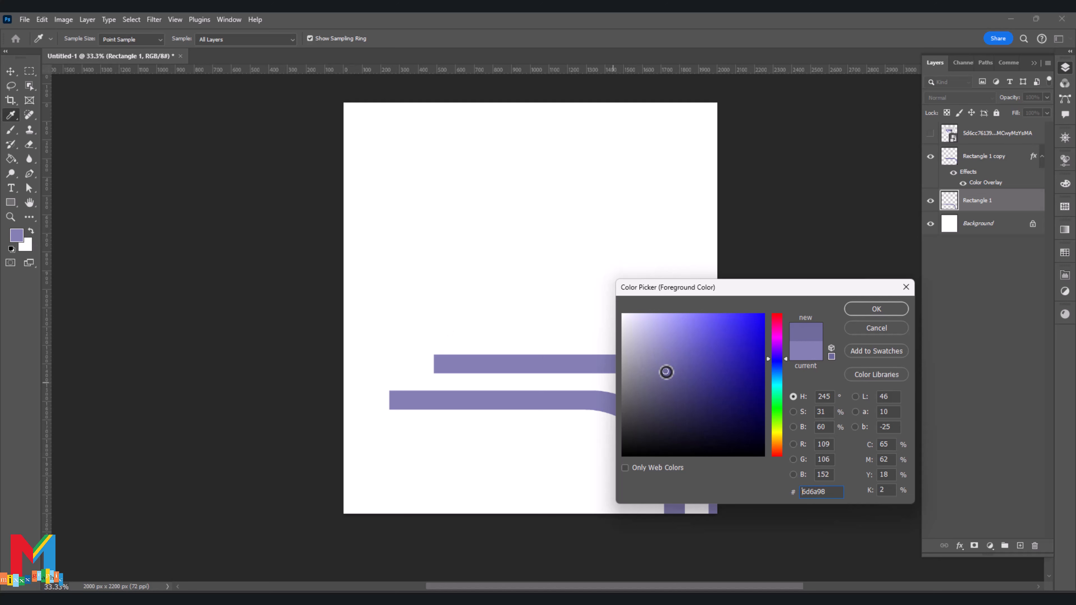
left_click(866, 313)
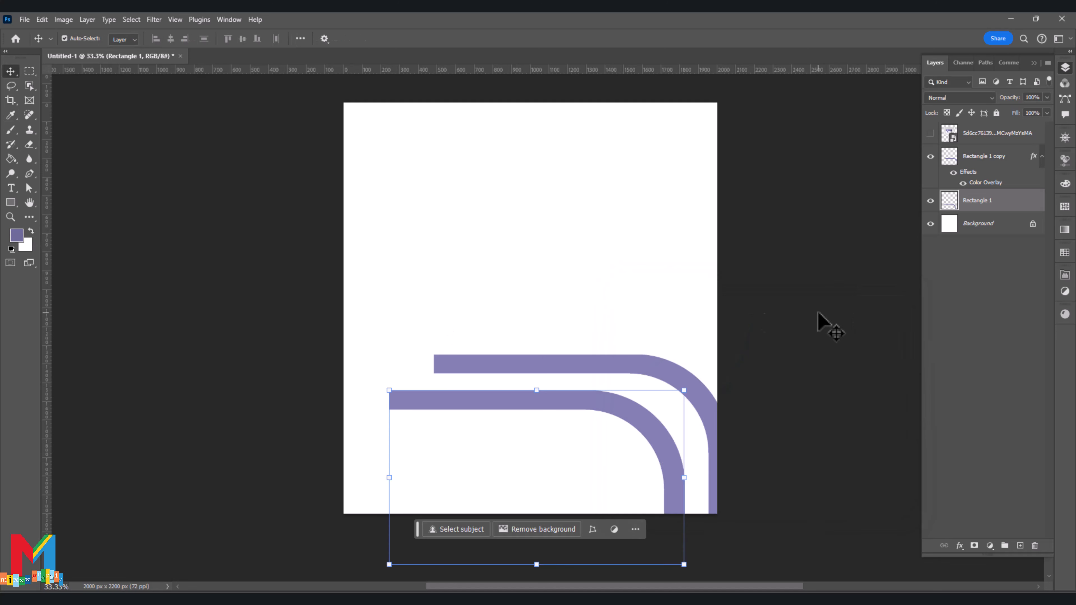
left_click(11, 158)
left_click(406, 400)
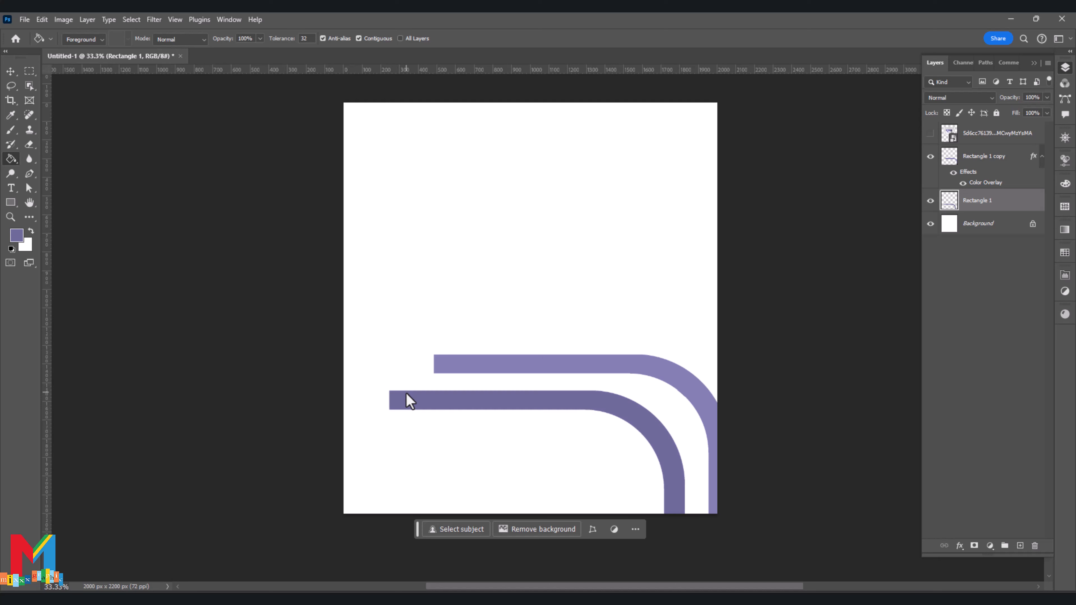
left_click(11, 72)
left_click(324, 241)
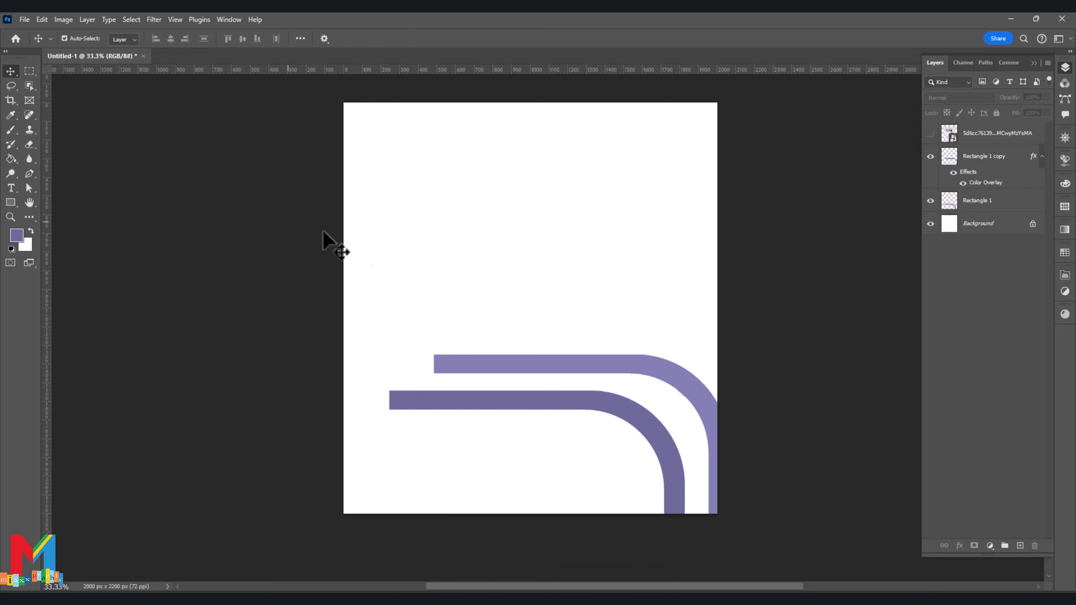
On a new layer above the front band, draw a closed Pen path enclosing the gap between the two curved bands
left_click(974, 200)
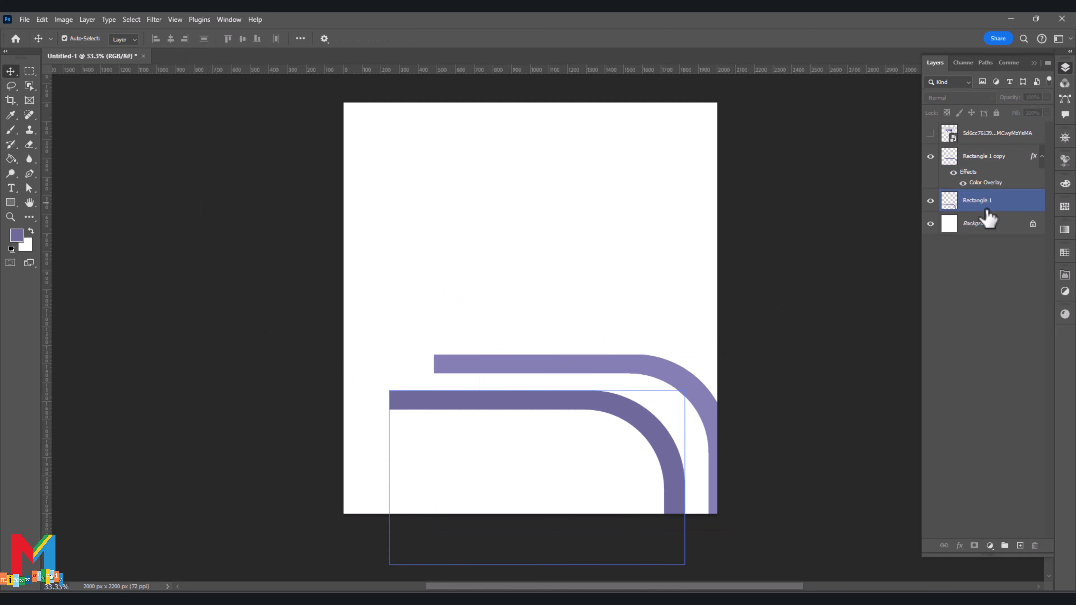
left_click(1020, 546)
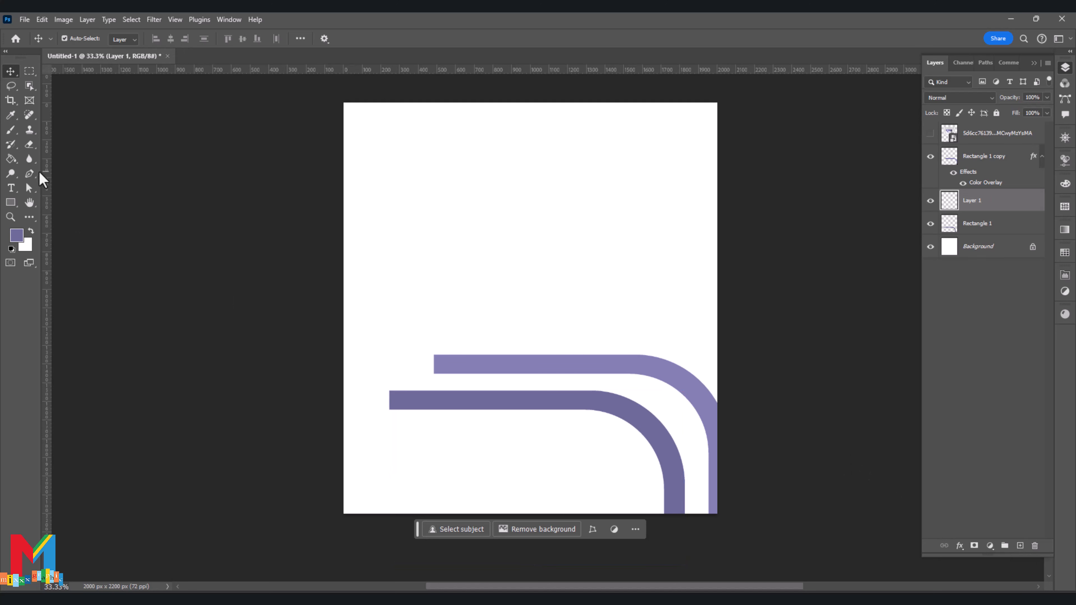
left_click(30, 174)
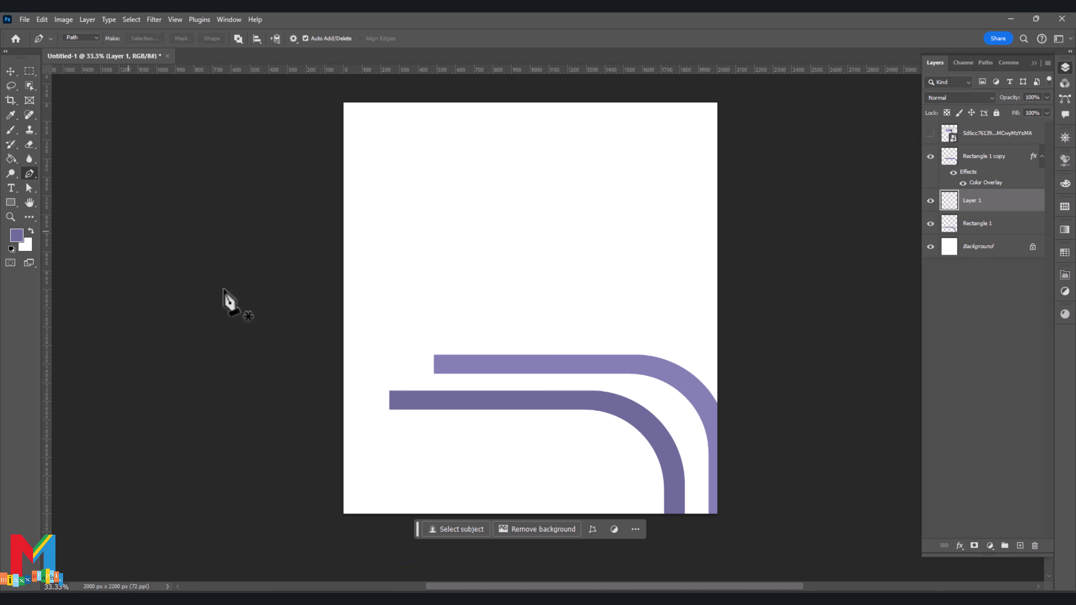
left_click(391, 391)
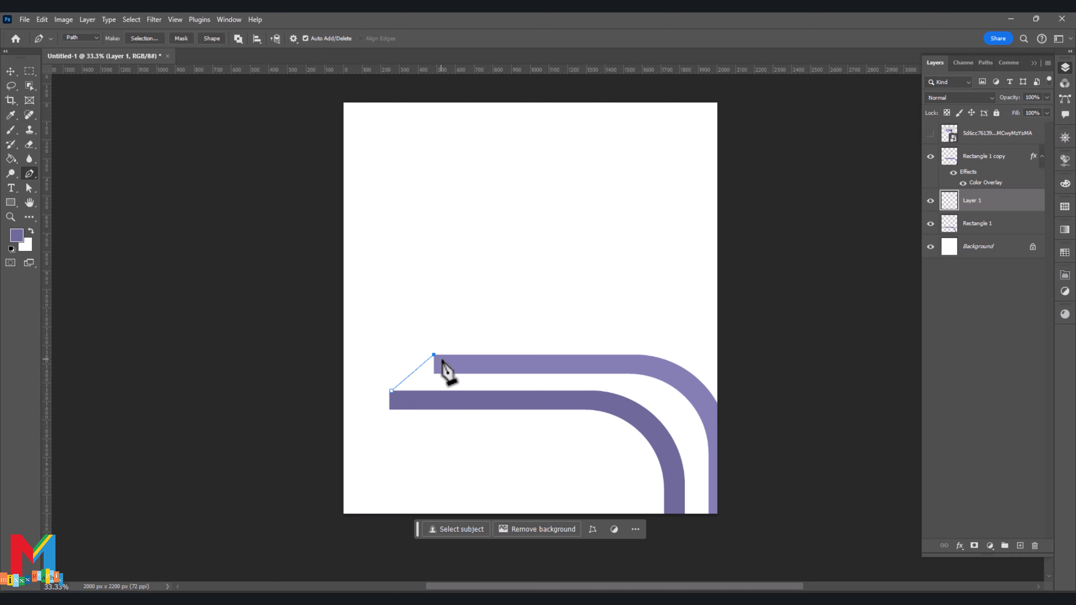
left_click(458, 361)
left_click(483, 362)
left_click(515, 356)
left_click(634, 367)
left_click(679, 377)
left_click(713, 417)
left_click(714, 485)
left_click(696, 523)
left_click(679, 524)
left_click(674, 492)
left_click_drag(603, 404, 591, 401)
left_click(573, 401)
left_click_drag(526, 403, 402, 402)
left_click(391, 392)
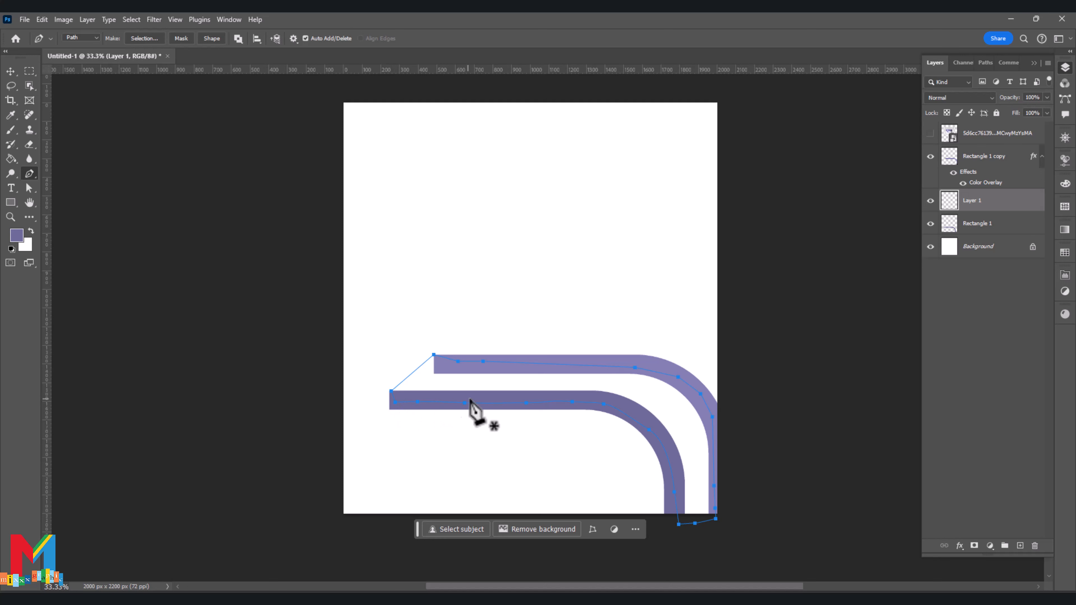
Turn the closed path into a new anti-aliased selection with a feather radius of 0 pixels
right_click(501, 402)
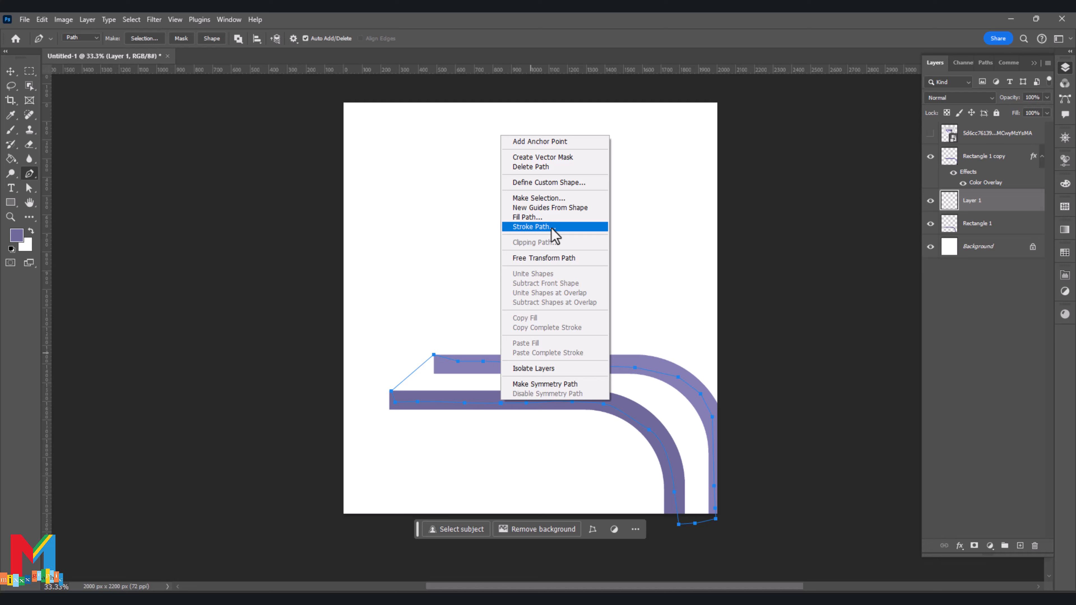
left_click(551, 198)
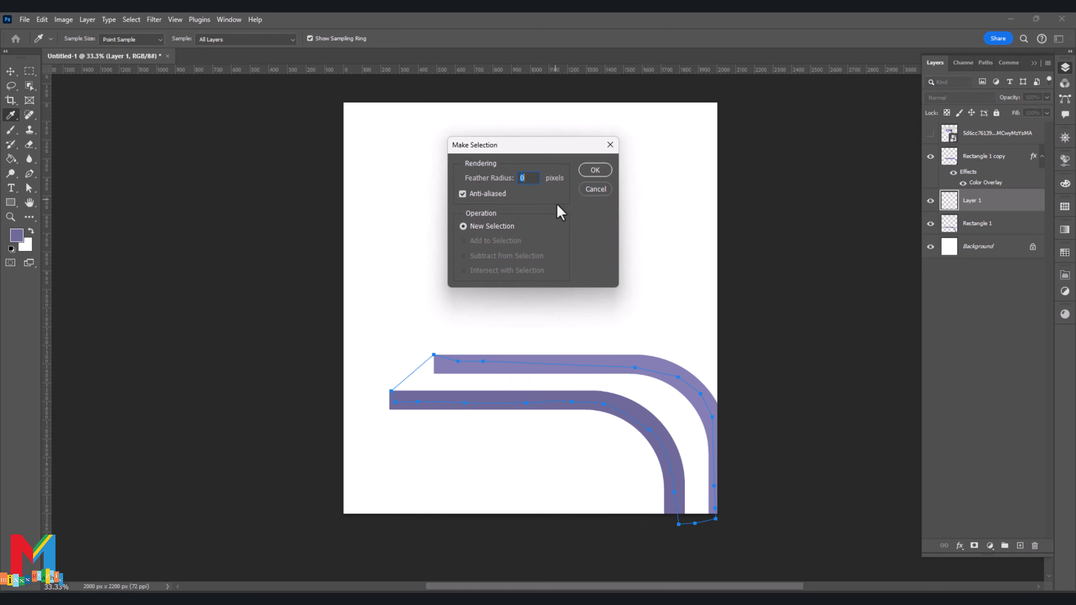
left_click(594, 170)
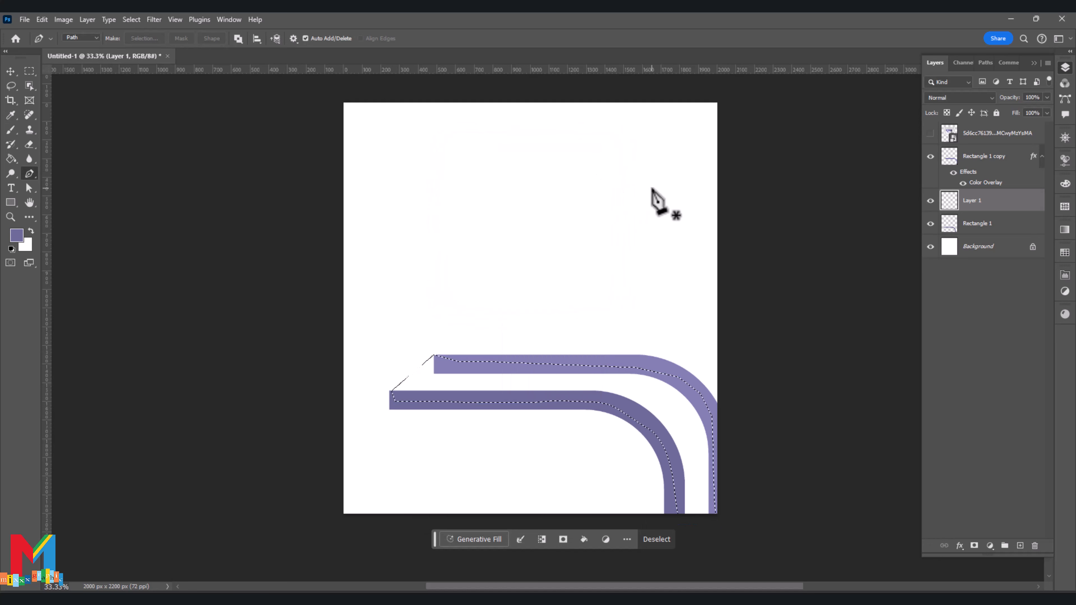
Fill the selection with a #837fb2 Solid Color layer sampled from the back band, and place it below the front band's layer
left_click(990, 546)
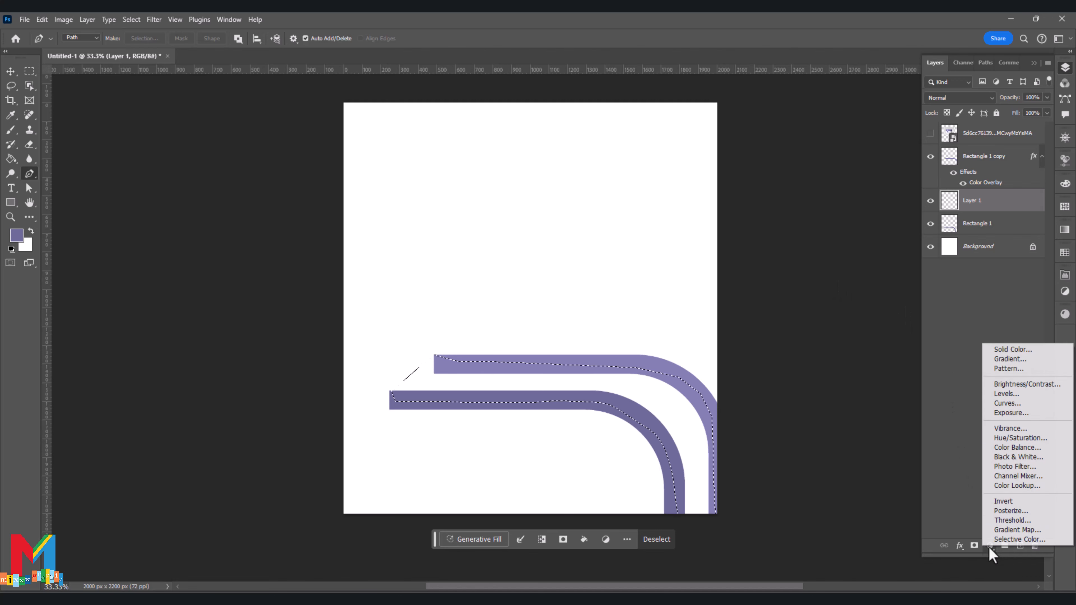
left_click(1012, 351)
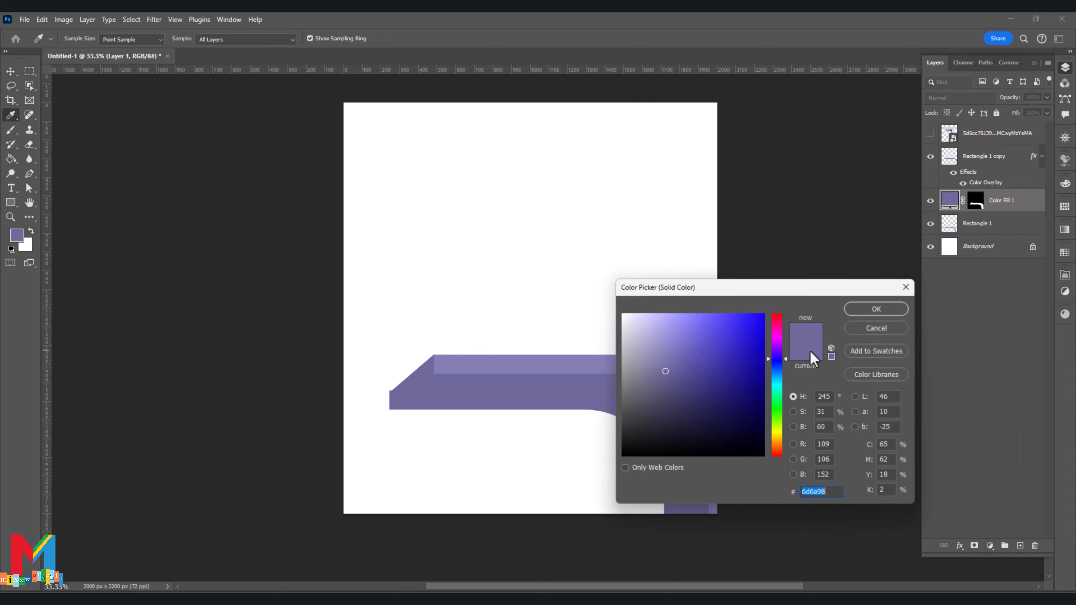
left_click(550, 362)
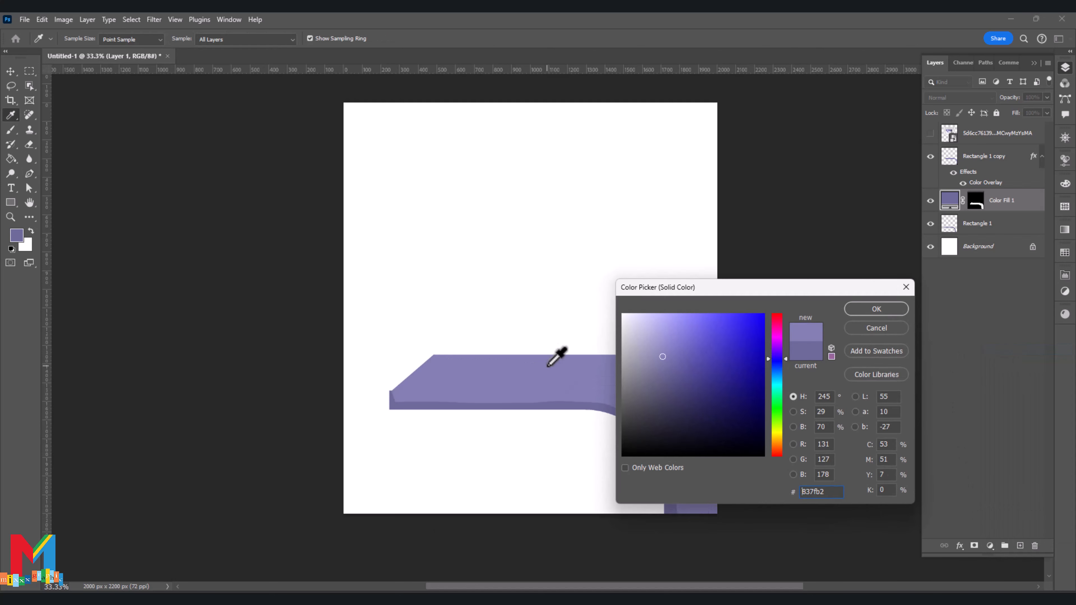
left_click(880, 310)
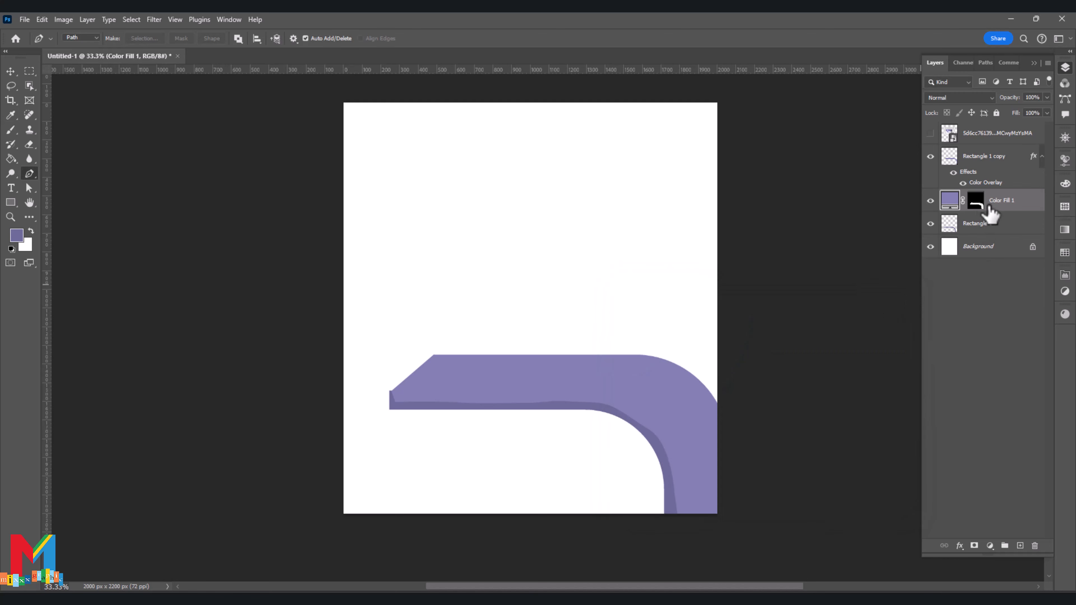
left_click_drag(982, 206, 981, 232)
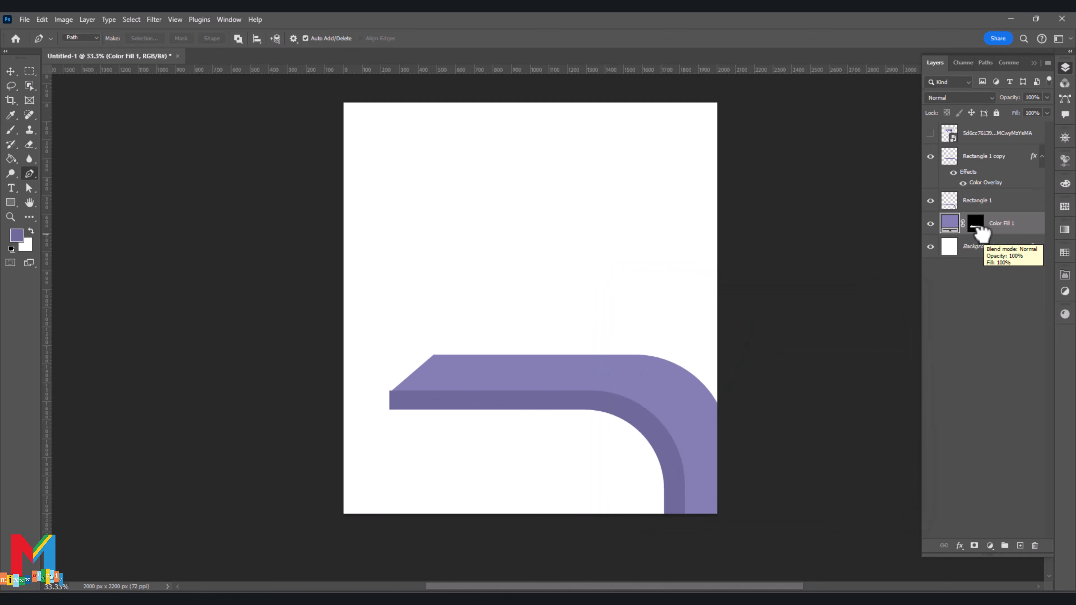
Warp the color fill between the bands so its slanted end lines up with the corners of both bands
key("ctrl+t")
right_click(513, 389)
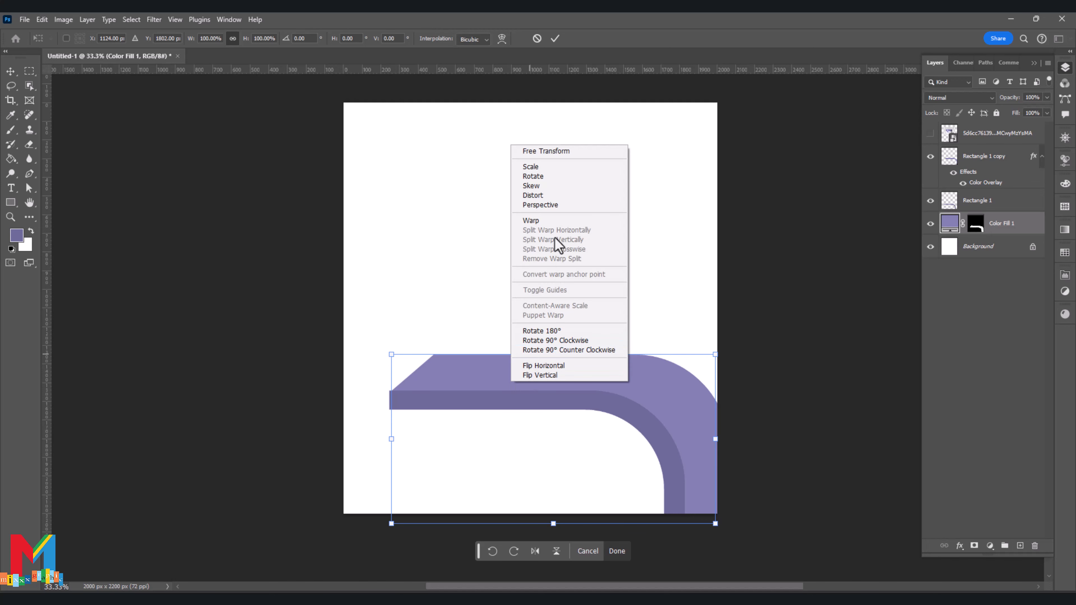
left_click(556, 223)
key("ctrl+plus")
key("ctrl+plus")
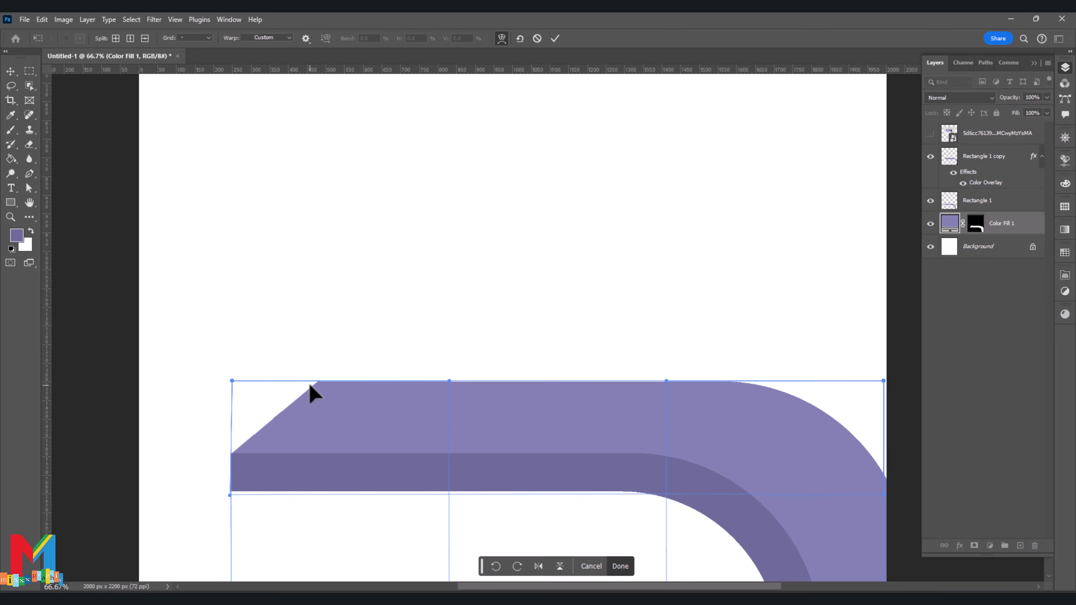
left_click(554, 39)
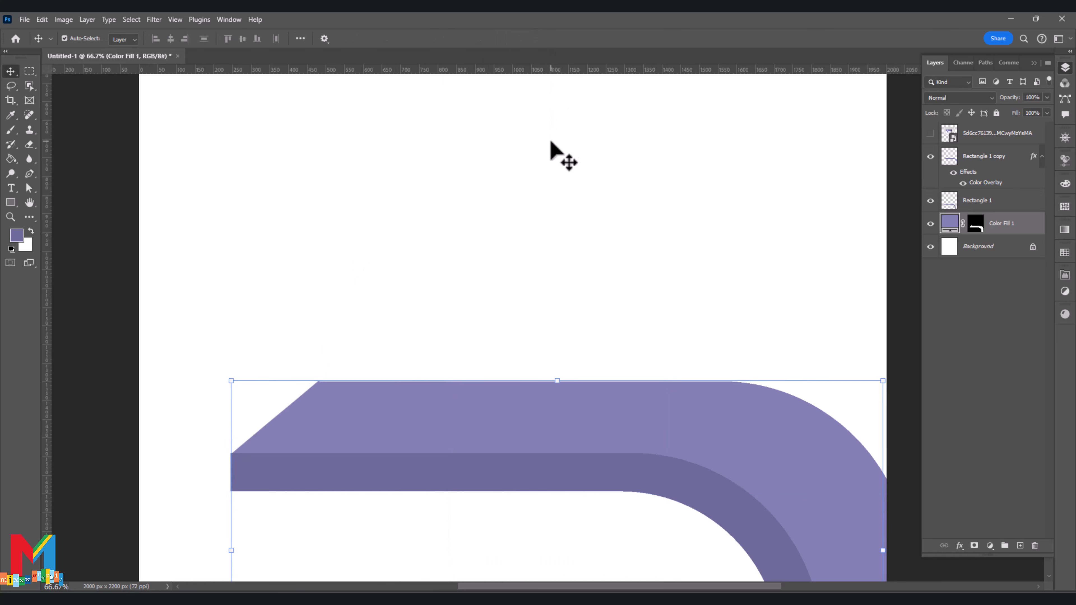
key("ctrl+minus")
key("ctrl+minus")
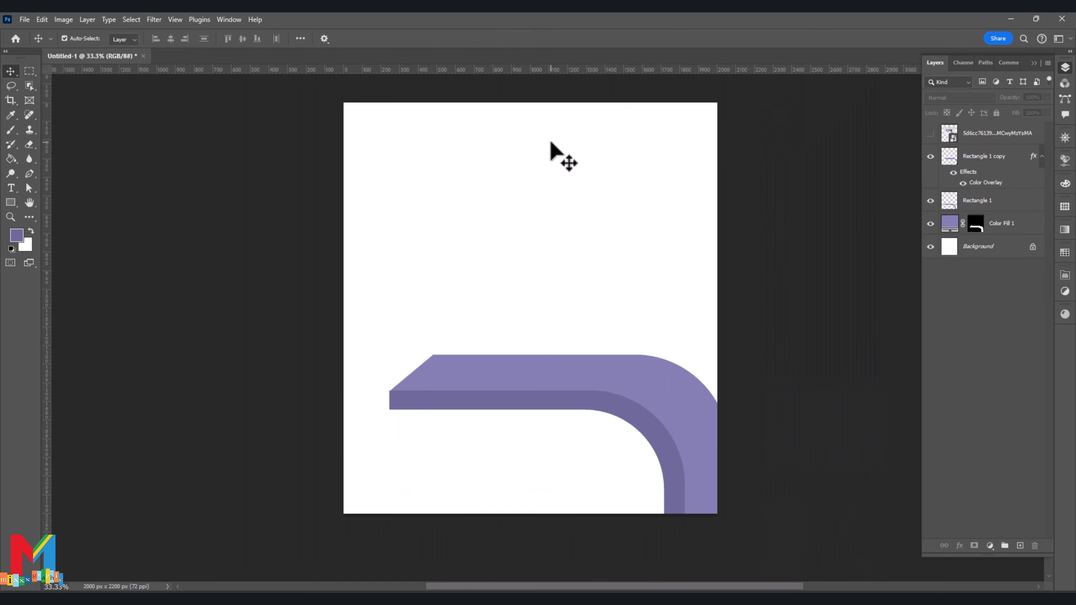
Add a dark purple #383650 Solid Color layer directly above the Background to cover the whole canvas
left_click(659, 176)
left_click(1020, 546)
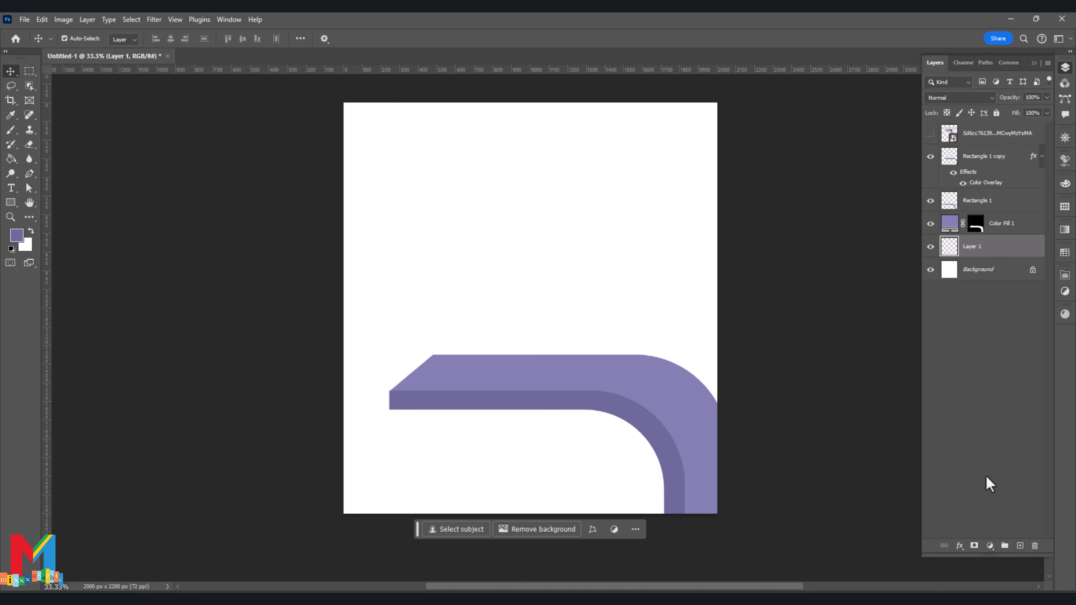
left_click(990, 546)
left_click(999, 347)
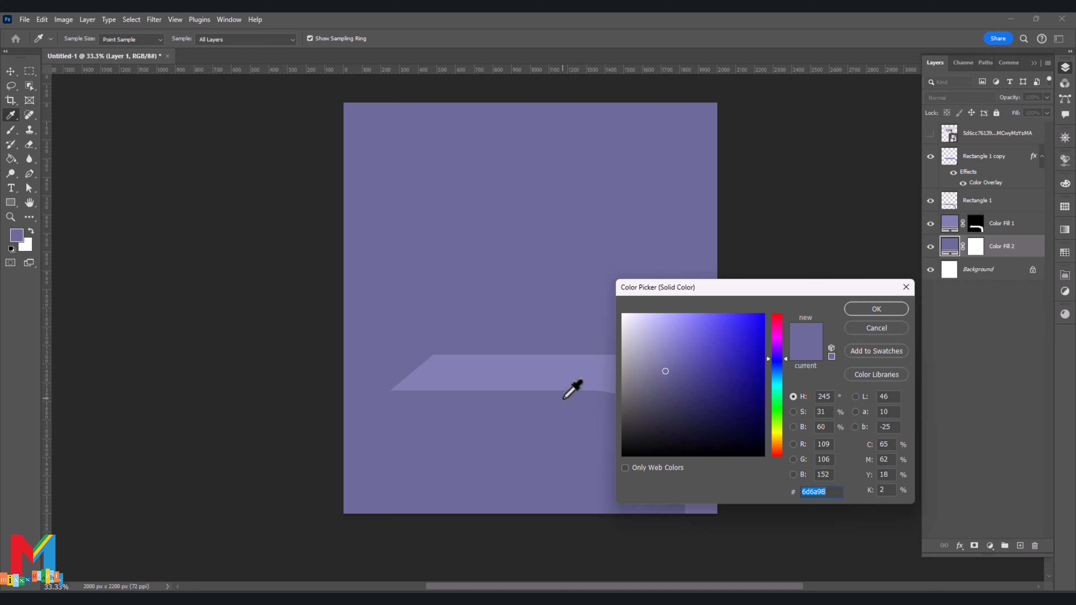
left_click_drag(665, 371, 668, 408)
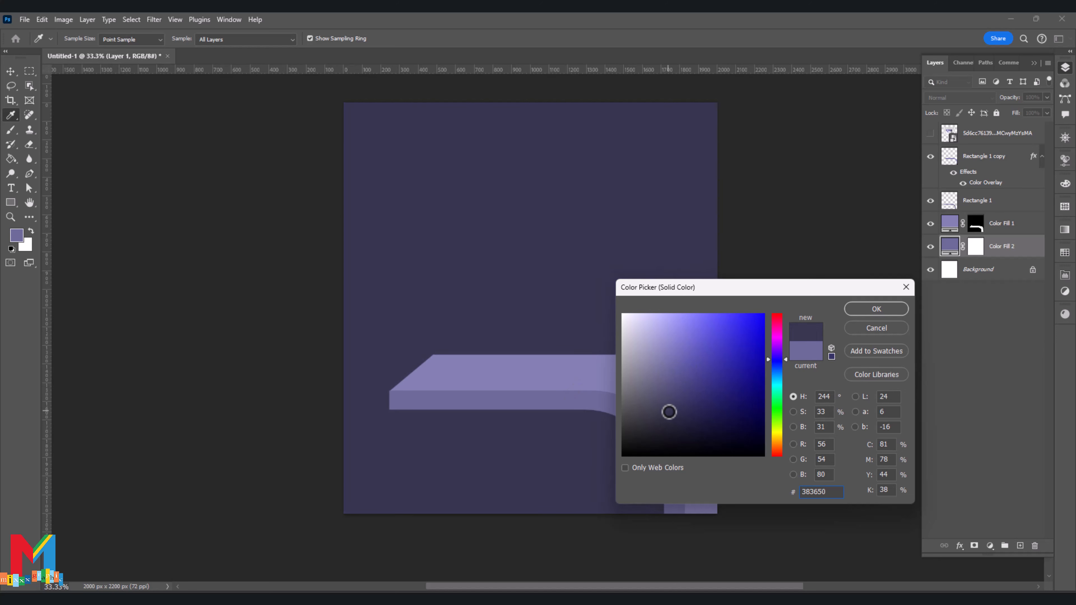
left_click(880, 311)
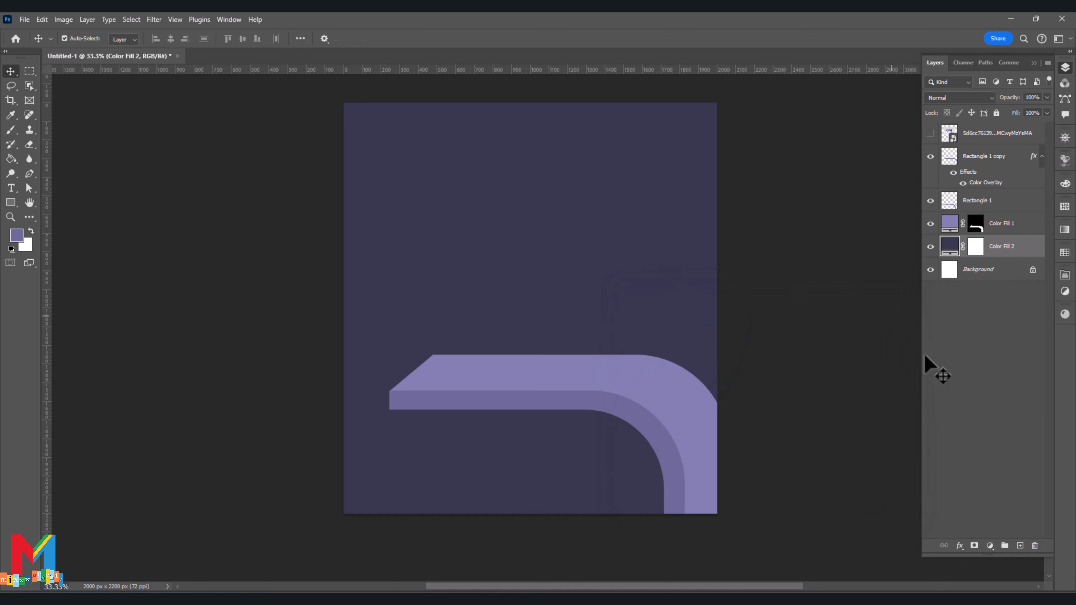
On a new layer above the dark background fill, paint a soft purple glow at the canvas's upper left with a 2300 px brush at 46% opacity
left_click(1020, 546)
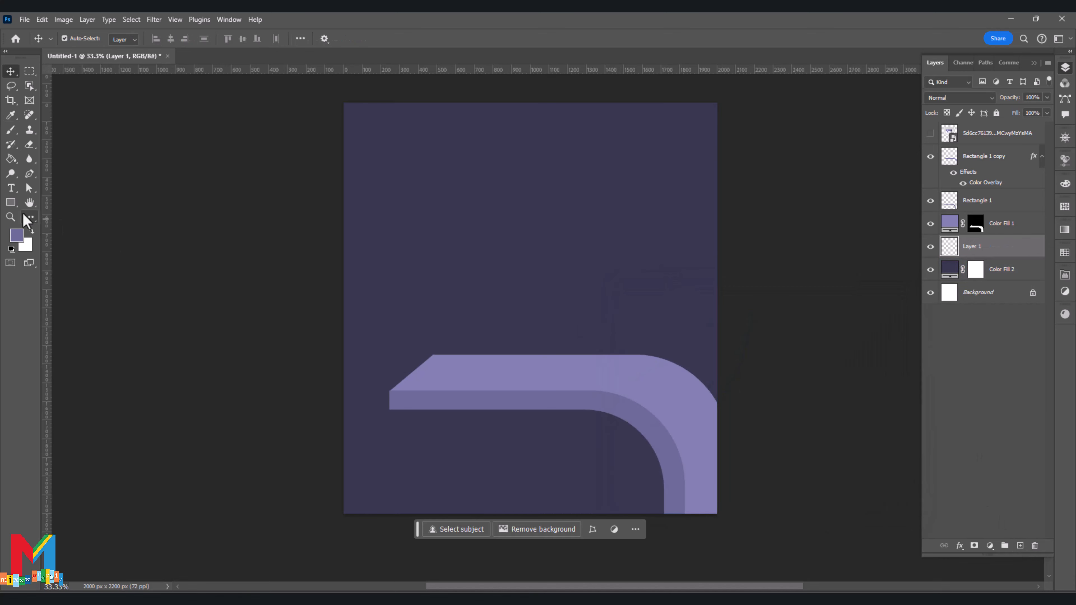
left_click(11, 130)
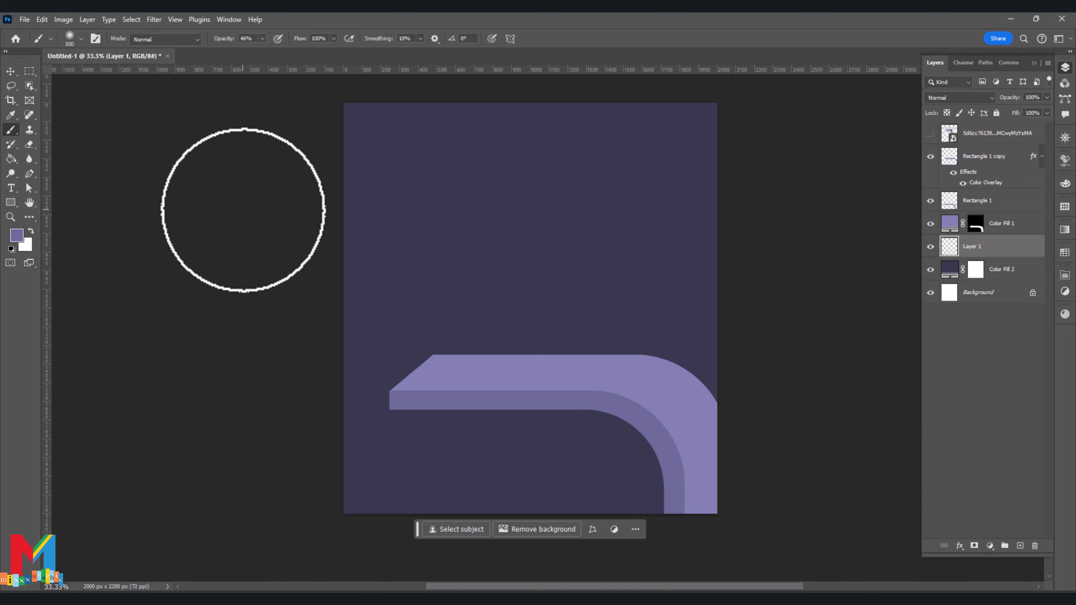
key("bracketright")
key("bracketright")
key("bracketright")
key("bracketright")
key("bracketright")
key("bracketright")
key("bracketright")
key("bracketright")
key("bracketright")
key("bracketright")
key("bracketright")
key("bracketright")
key("bracketright")
key("bracketright")
key("bracketright")
key("bracketright")
key("bracketright")
left_click(388, 208)
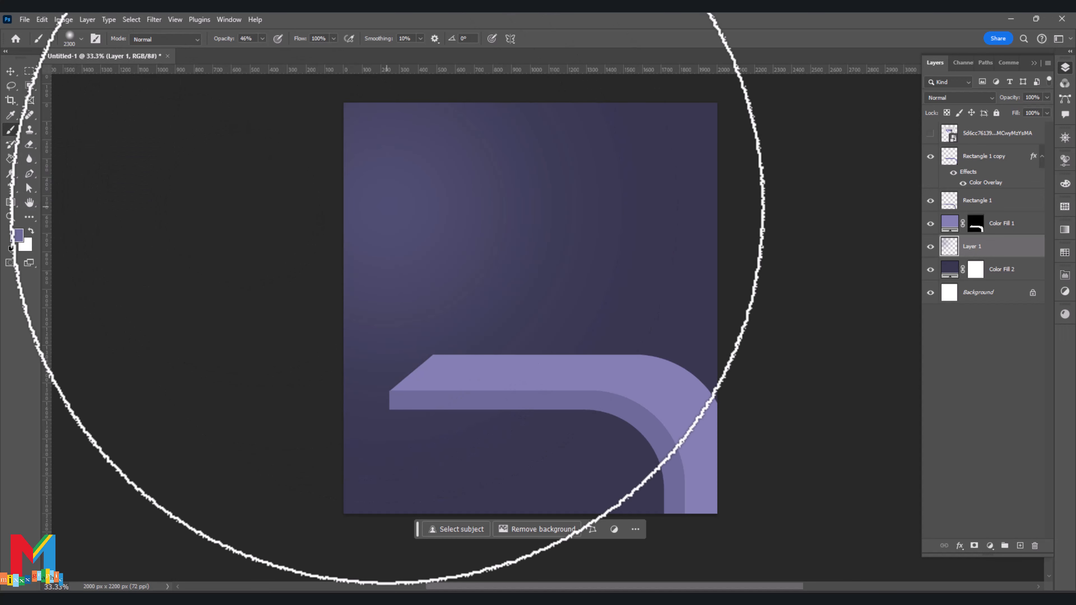
Strengthen the purple glow at the canvas's upper left and paint fog texture over the background with the 2500 px fog brush 33
left_click_drag(390, 205, 384, 201)
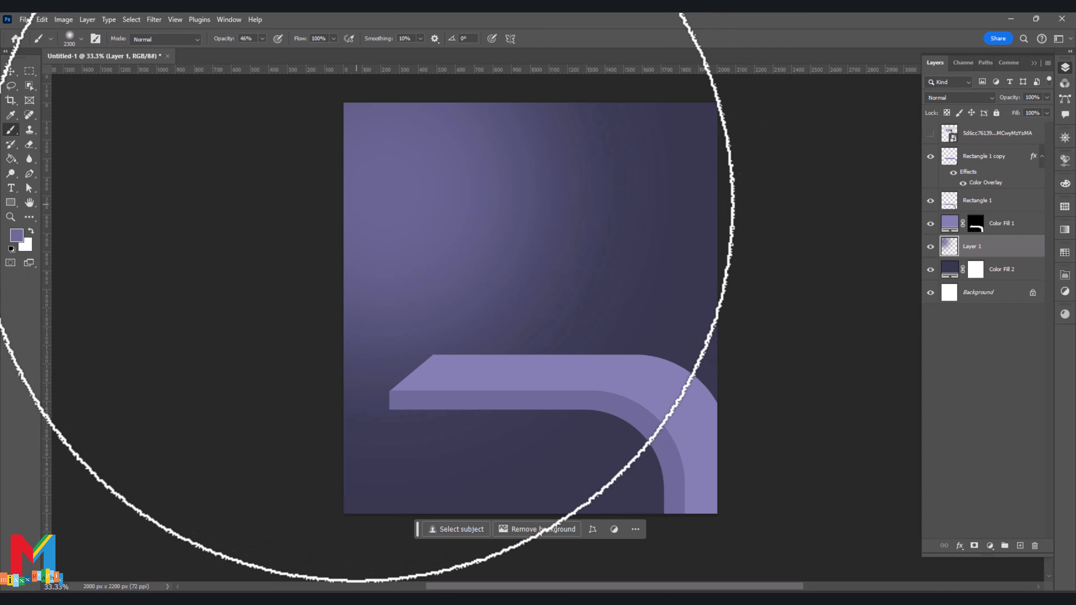
left_click(81, 39)
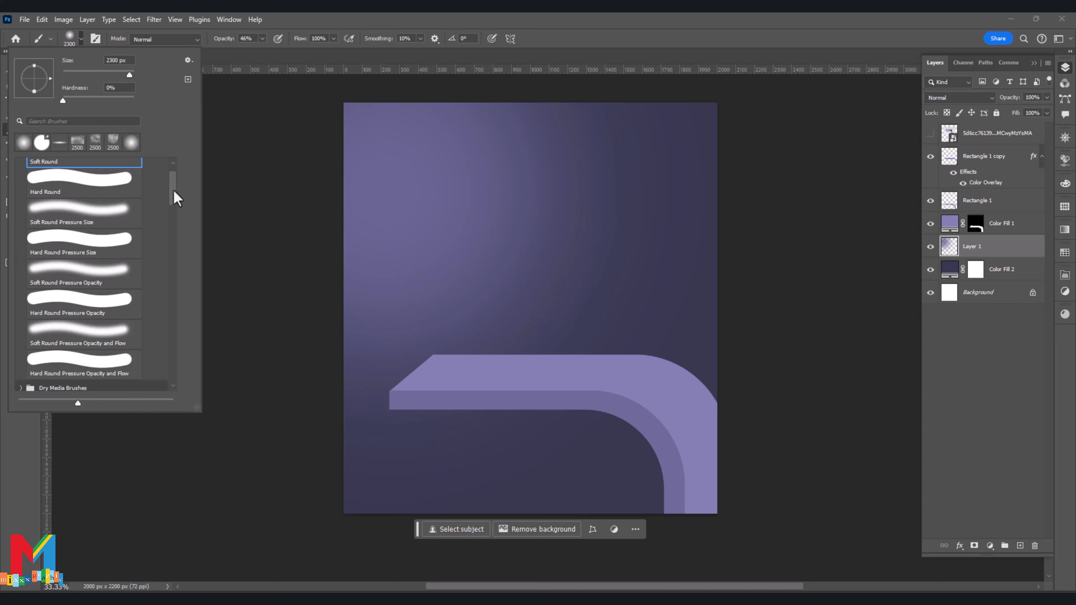
left_click_drag(173, 191, 171, 247)
left_click(106, 275)
left_click(480, 352)
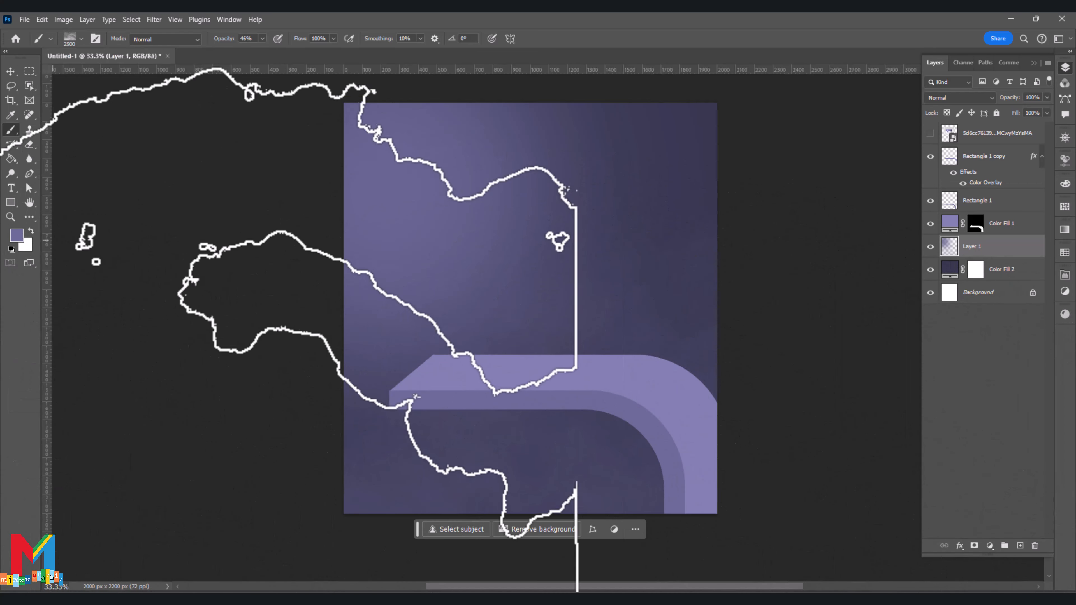
Paint lighter lavender fog over the lower part of the background with the fog brush
left_click(16, 234)
mouse_move(651, 391)
left_mouse_down()
mouse_move(668, 372)
mouse_move(650, 330)
left_mouse_up()
left_click(875, 309)
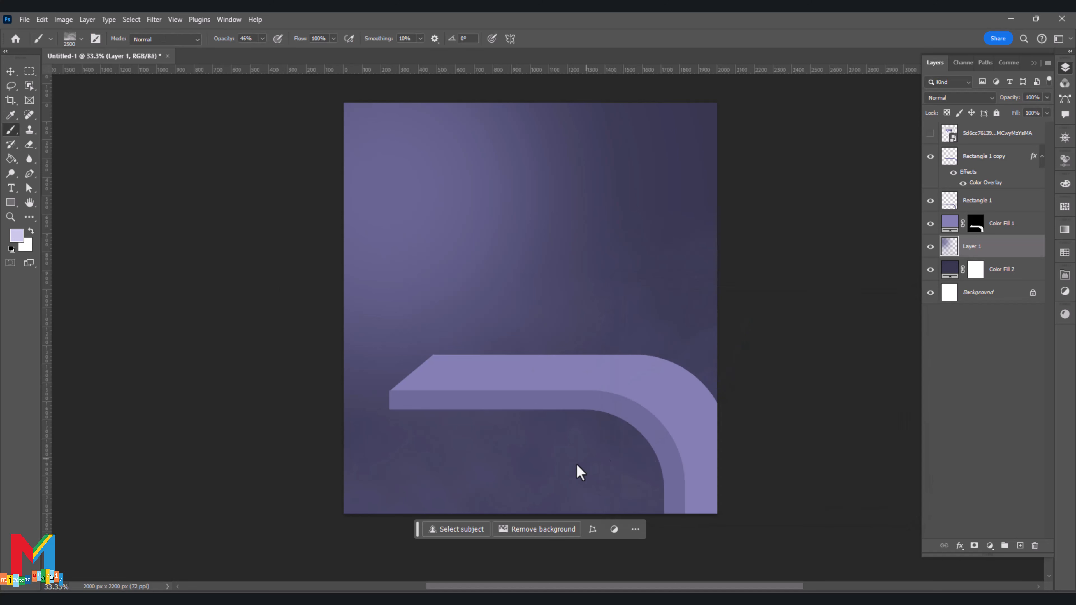
left_click(537, 404)
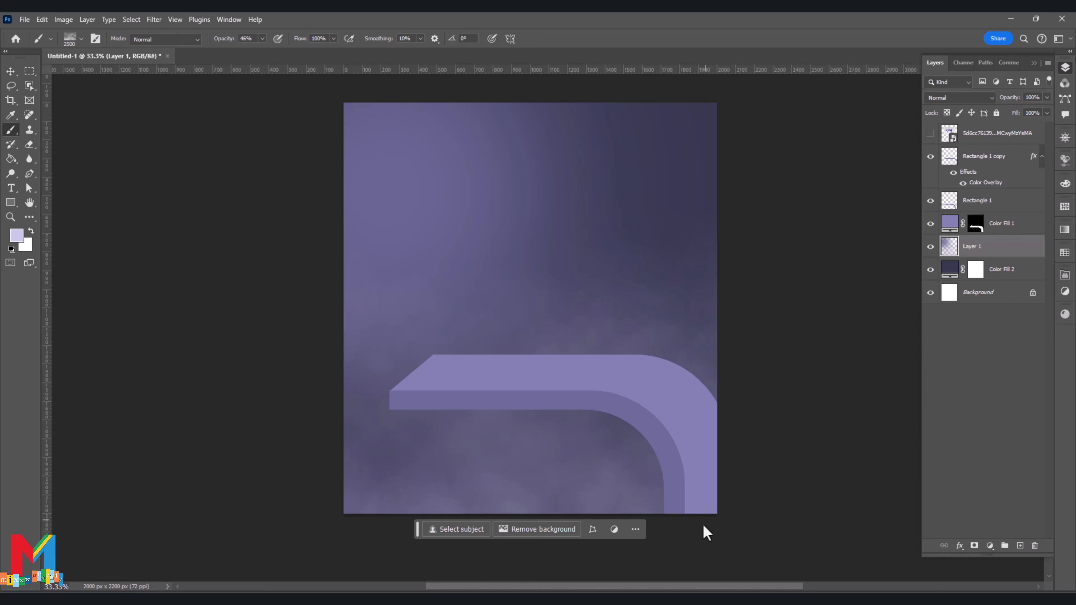
Paint a white highlight over the background glow at the canvas's upper left with a 2500 px Soft Round brush
left_click(17, 235)
left_click_drag(648, 344, 593, 298)
left_click(872, 312)
left_click(83, 40)
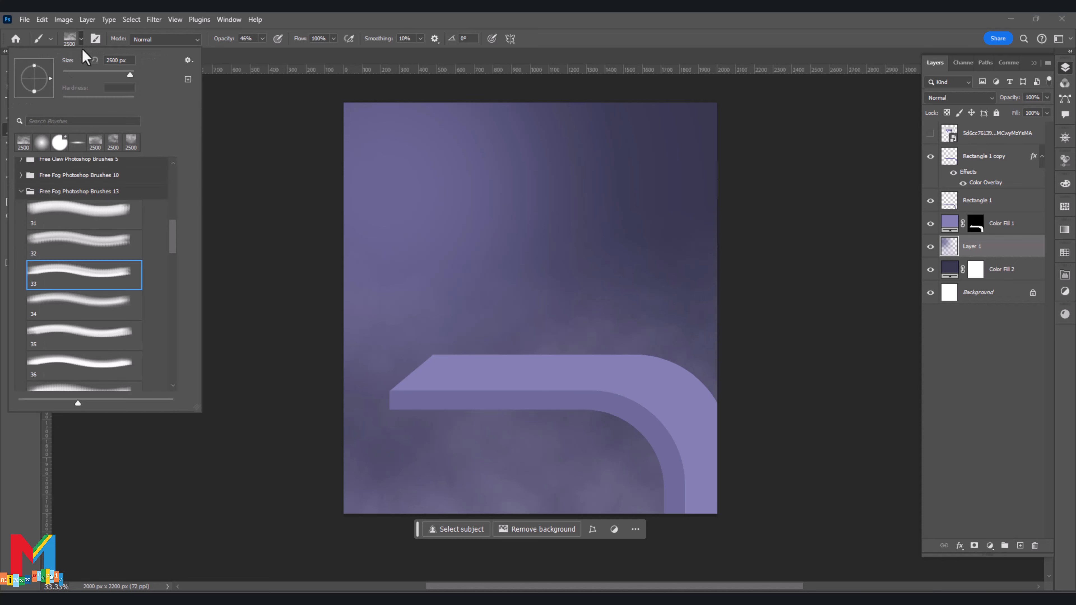
left_click_drag(171, 247, 180, 168)
double_click(92, 186)
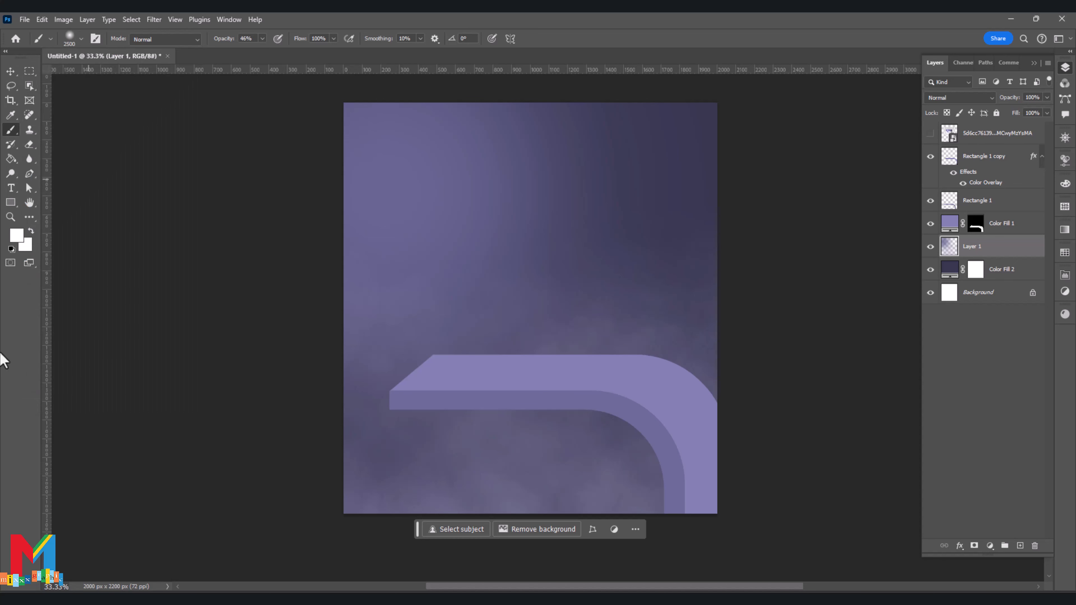
left_click(327, 229)
Toggle the visibility of the Color Fill 1, Rectangle 1 and Rectangle 1 copy layers to identify each part of the platform
key("v")
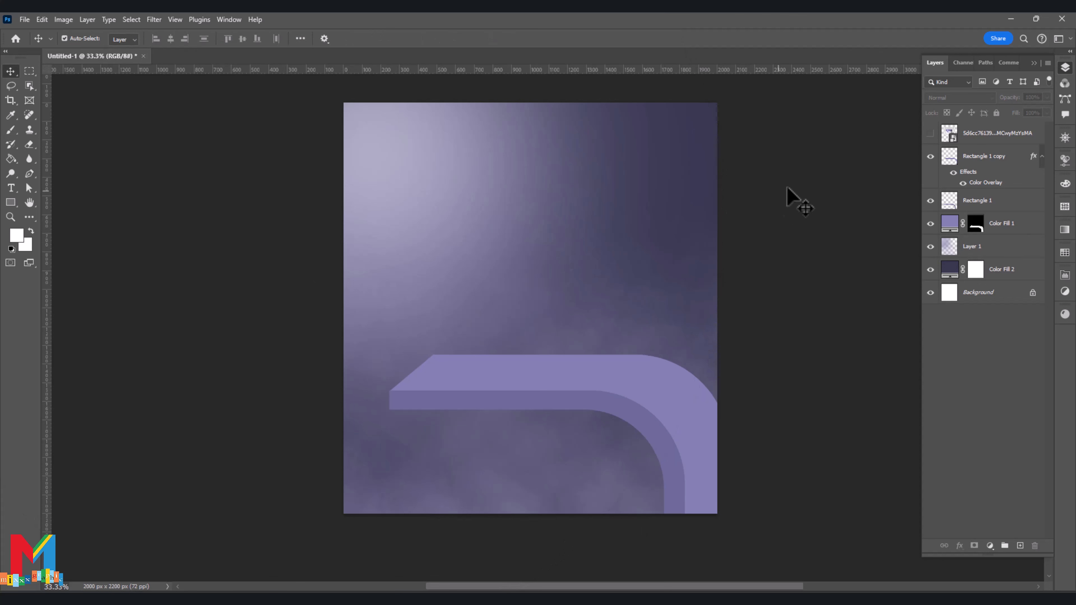
left_click(953, 226)
left_click(931, 224)
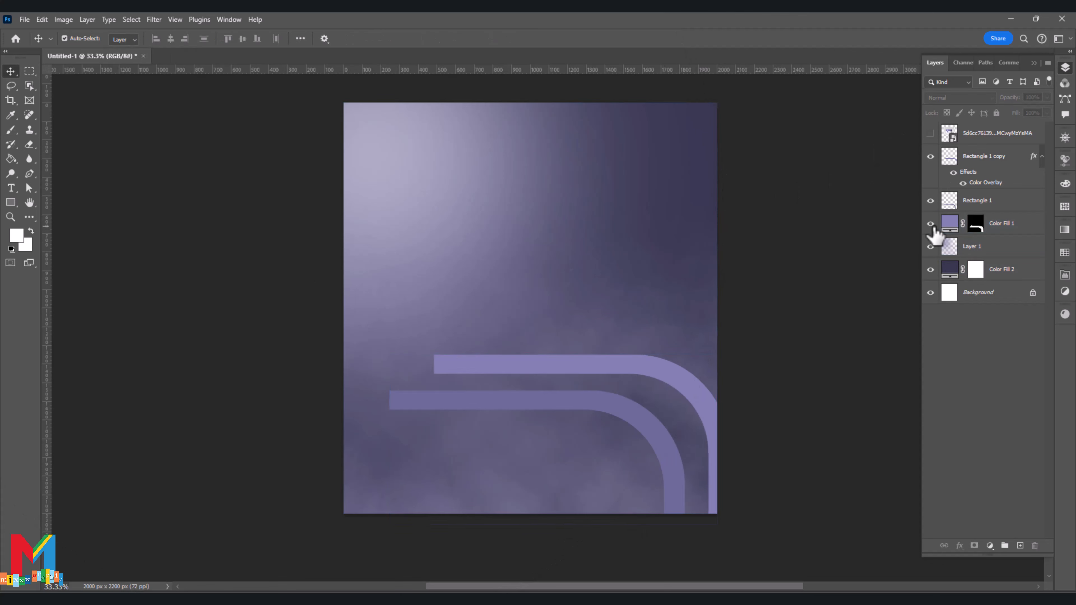
left_click(930, 224)
left_click(934, 248)
left_click(934, 203)
left_click(932, 200)
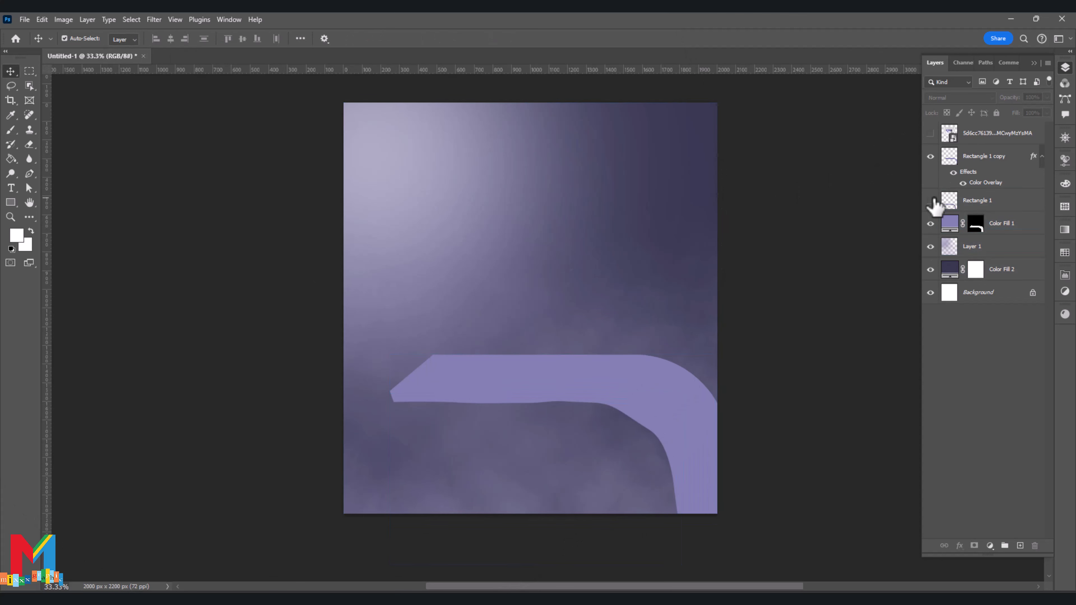
left_click(931, 201)
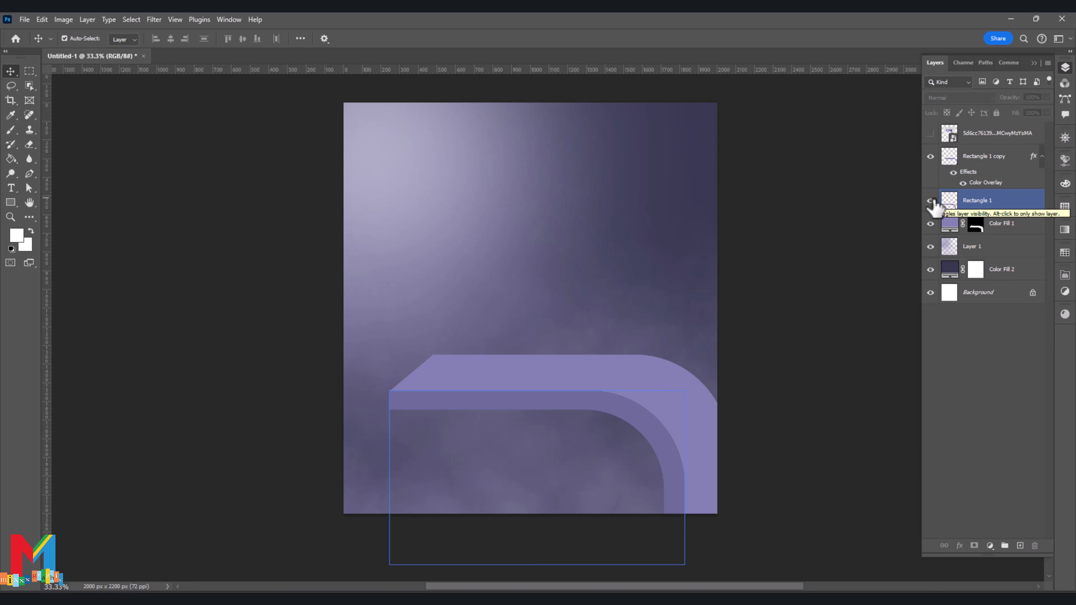
left_click(945, 158)
left_click(930, 156)
left_click(931, 157)
Merge the Rectangle 1 copy and Color Fill 1 layers, and place the merged layer below Rectangle 1
left_click(956, 163)
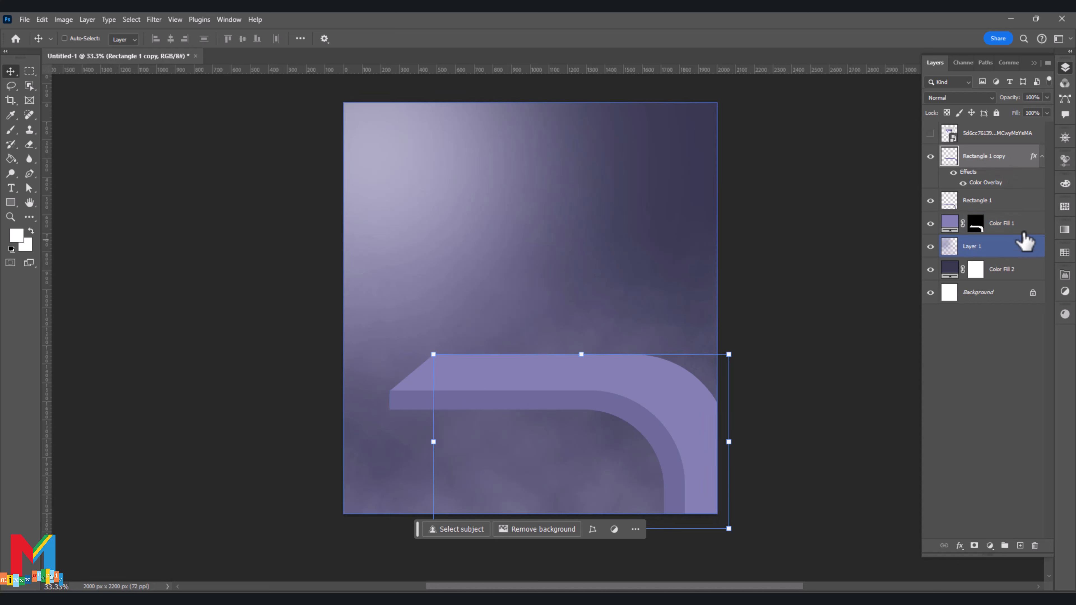
left_click(1023, 232, "ctrl")
right_click(1024, 233)
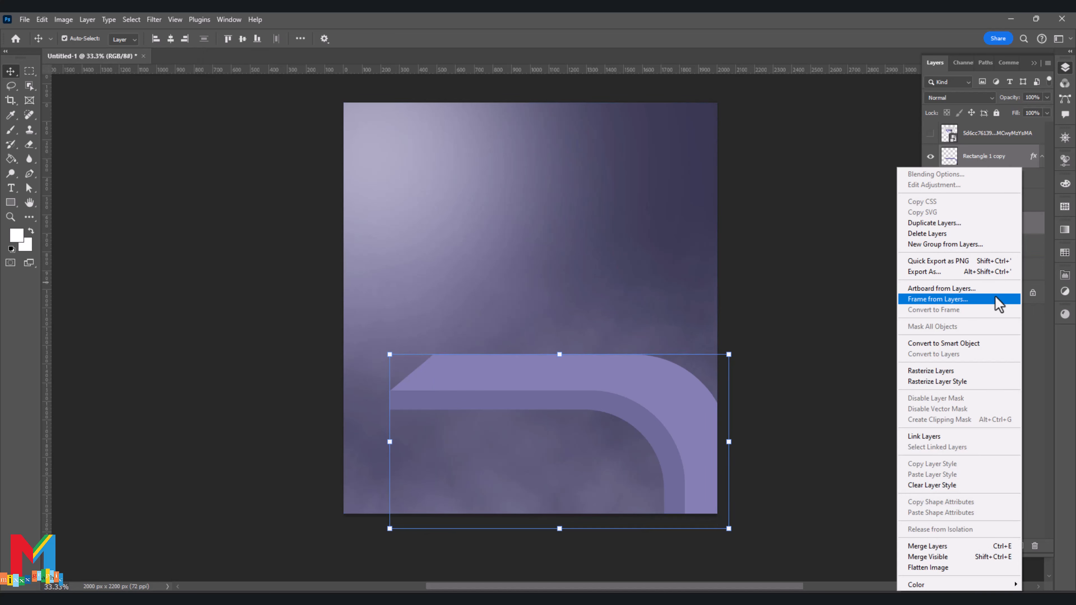
left_click(957, 546)
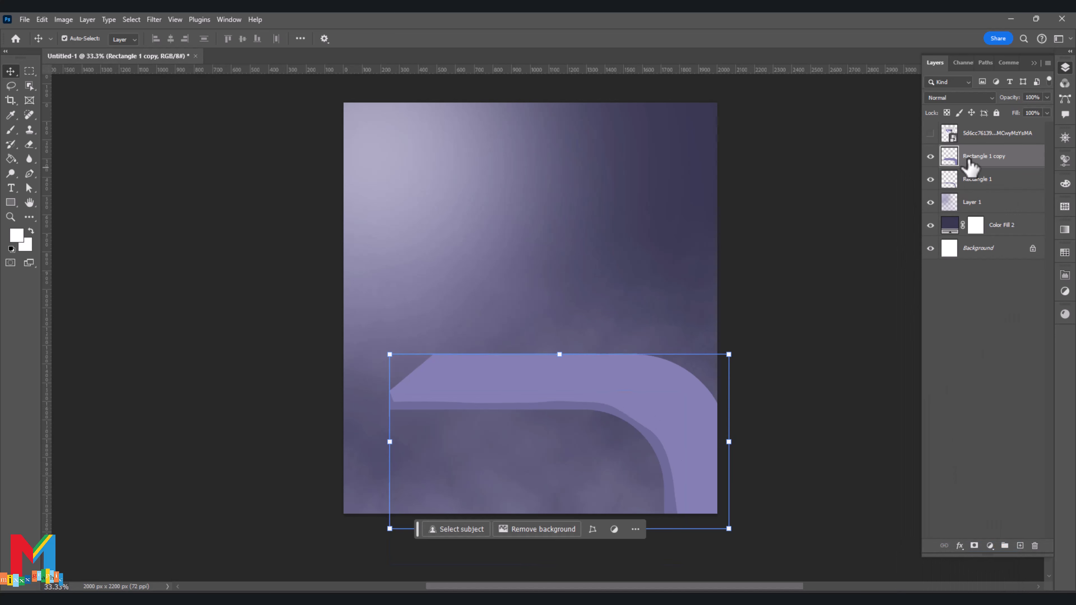
left_click_drag(970, 159, 970, 188)
left_click(978, 158)
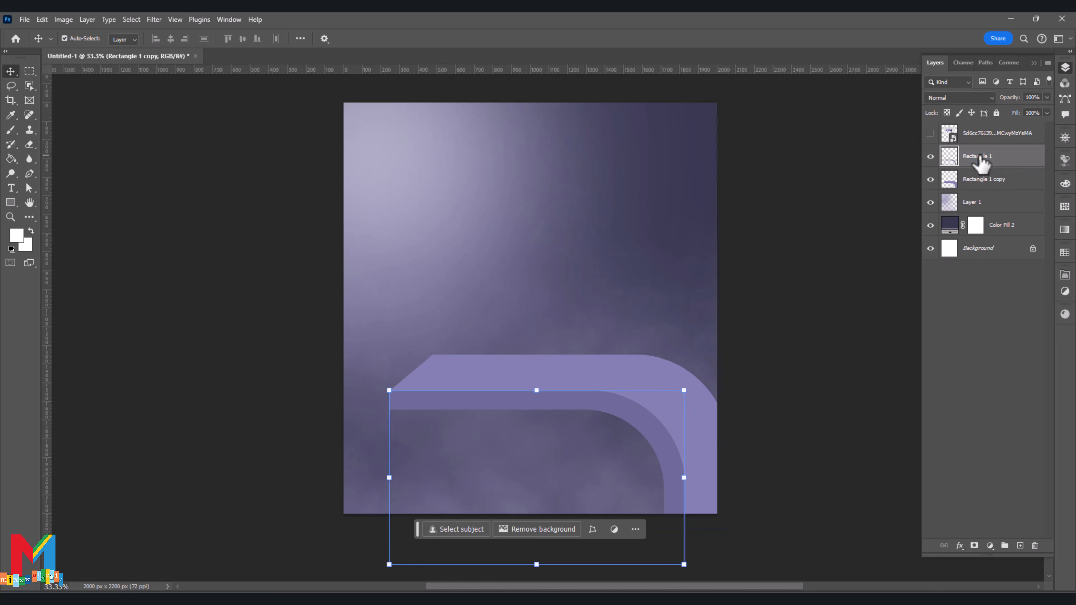
Add a new layer above the merged Rectangle 1 copy layer and clip it to that platform surface
left_click(947, 172)
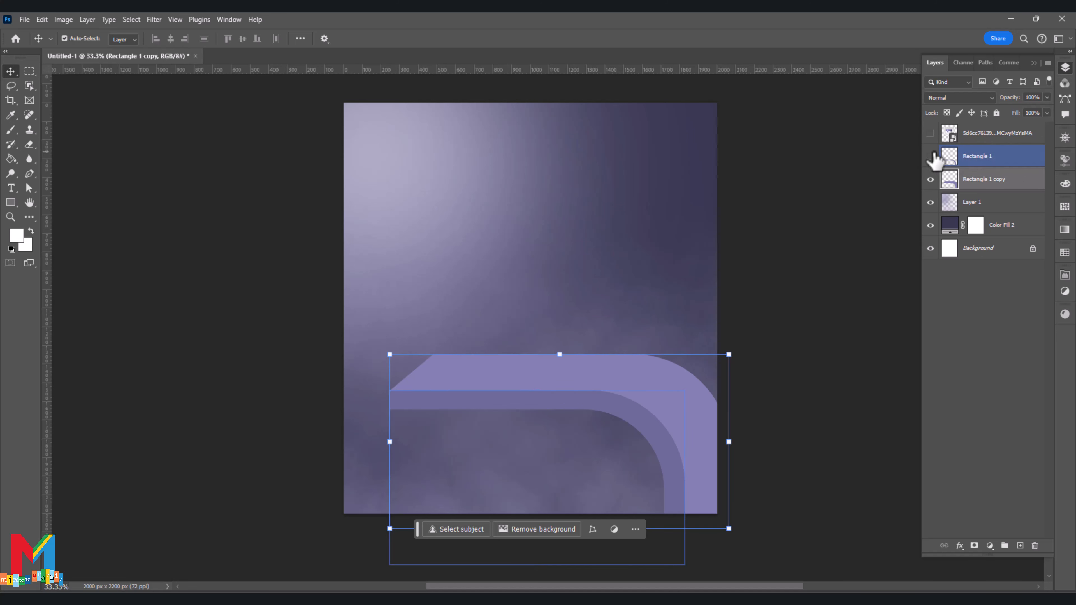
left_click(931, 156)
left_click(931, 156)
left_click(931, 179)
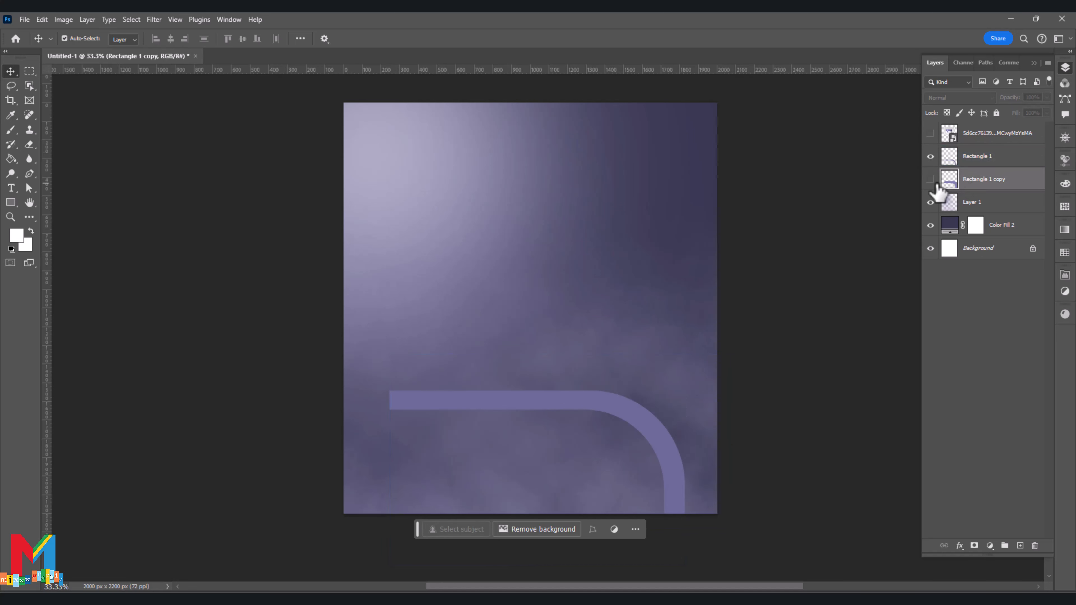
left_click(930, 179)
left_click(1020, 546)
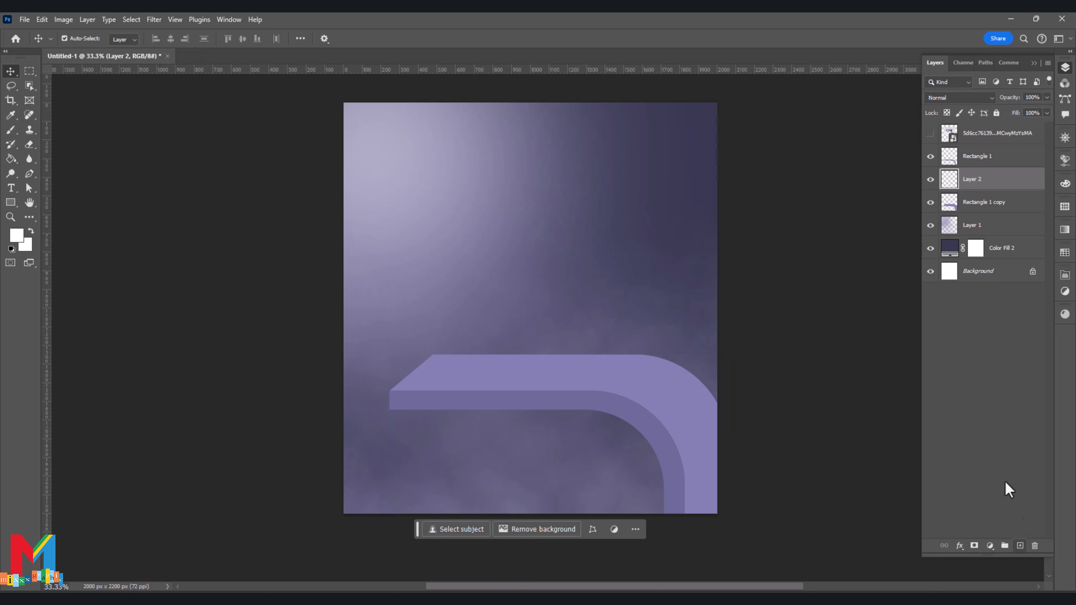
right_click(1021, 184)
left_click(1030, 443)
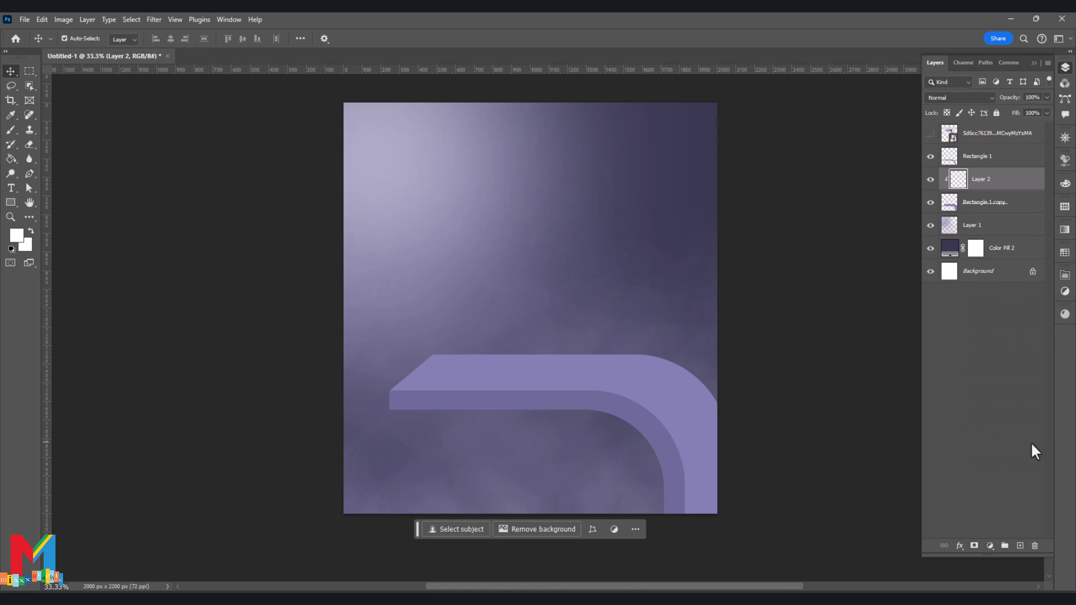
Paint a white highlight along the middle of the platform's top surface with a soft 800 px brush at 46% opacity
key("b")
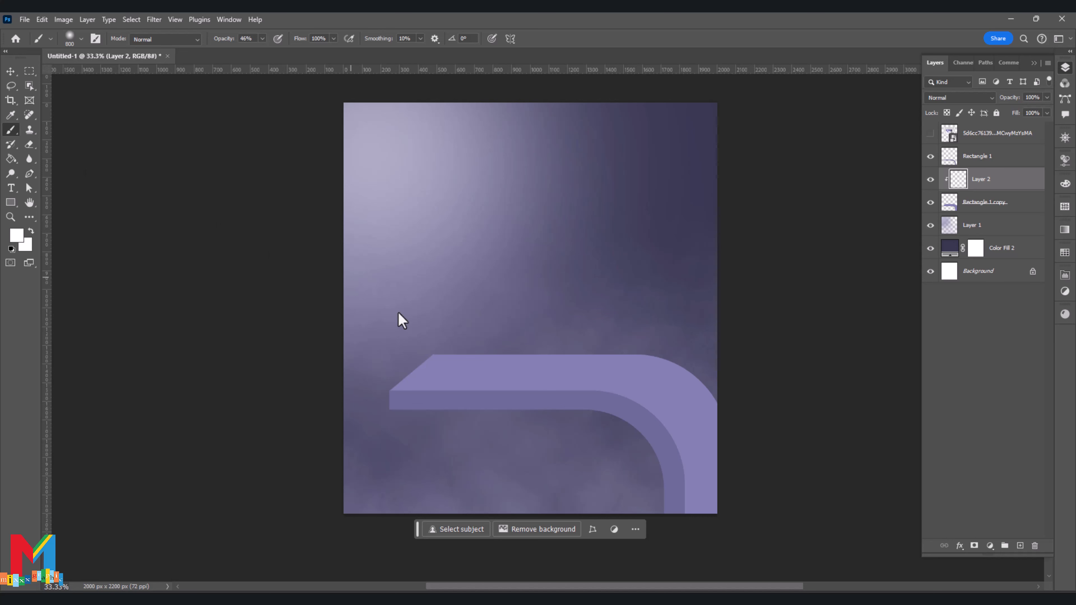
left_click(476, 366)
left_click(496, 379)
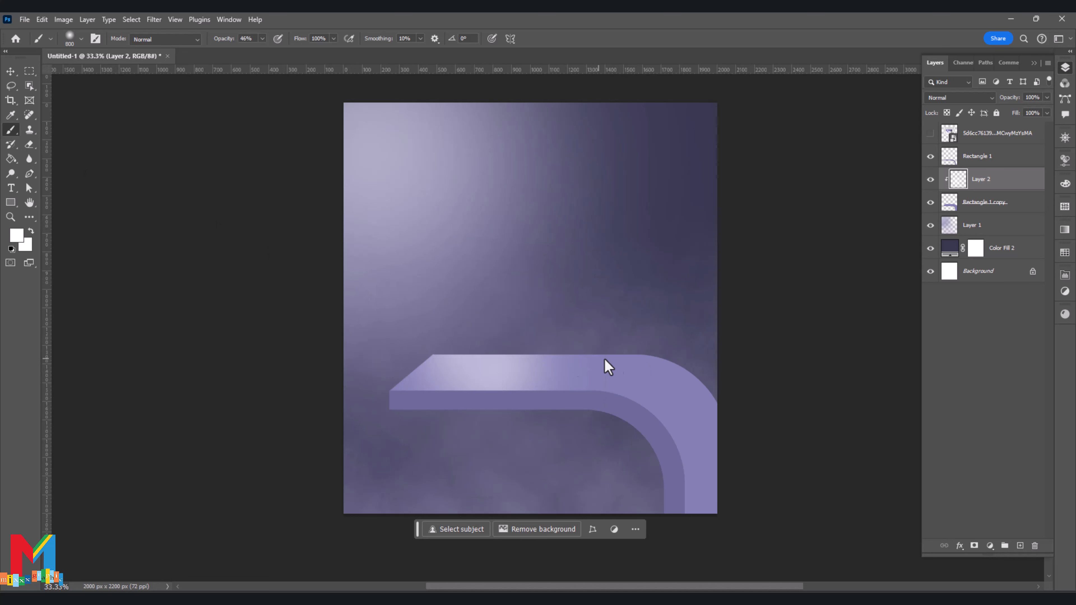
mouse_move(521, 360)
left_mouse_down()
mouse_move(585, 396)
mouse_move(586, 387)
left_mouse_up()
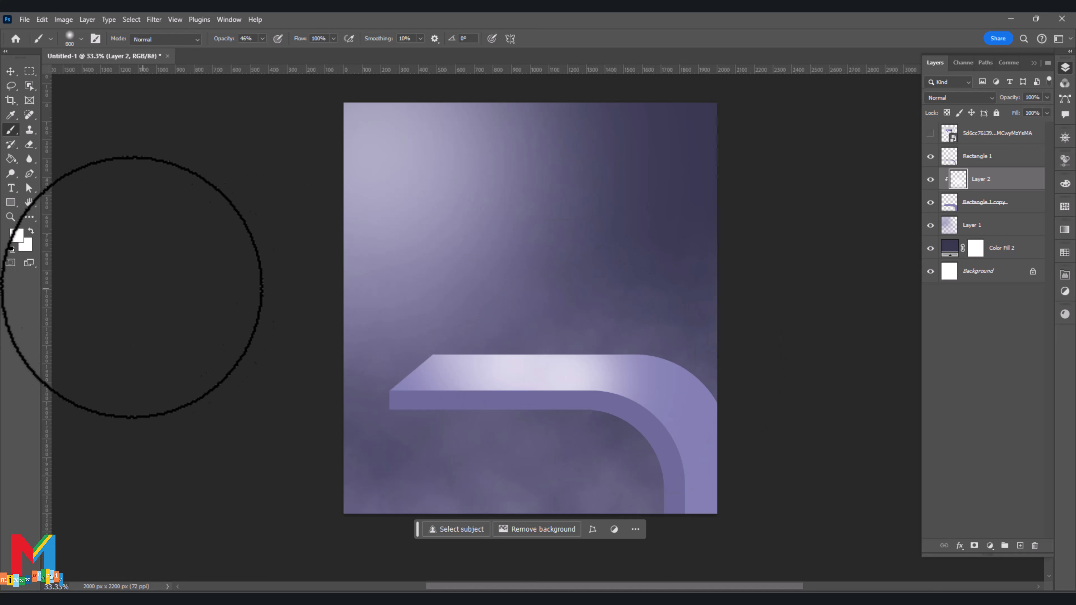
Shade the platform surface's curved side and slanted end with a dark purple brush on the clipped layer
left_click(16, 234)
left_click(656, 214)
left_click_drag(665, 407, 666, 427)
left_click(875, 309)
mouse_move(766, 432)
left_mouse_down()
mouse_move(725, 493)
mouse_move(714, 493)
mouse_move(672, 399)
mouse_move(768, 406)
mouse_move(769, 425)
mouse_move(629, 384)
left_mouse_up()
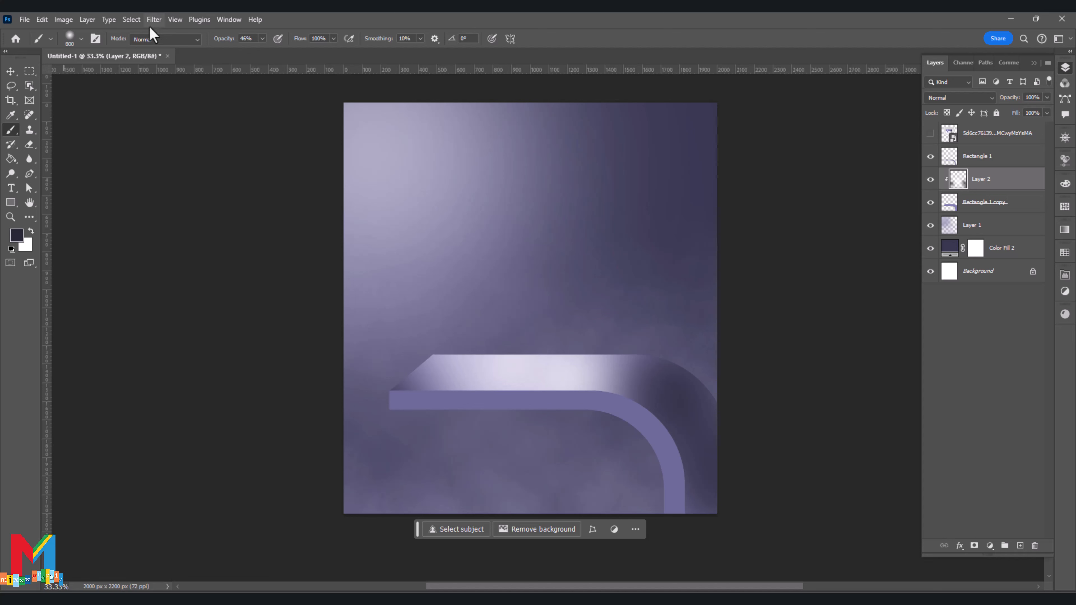
Apply a Gaussian Blur with a 98.5-pixel radius to the clipped highlight and shadow layer
left_click(154, 19)
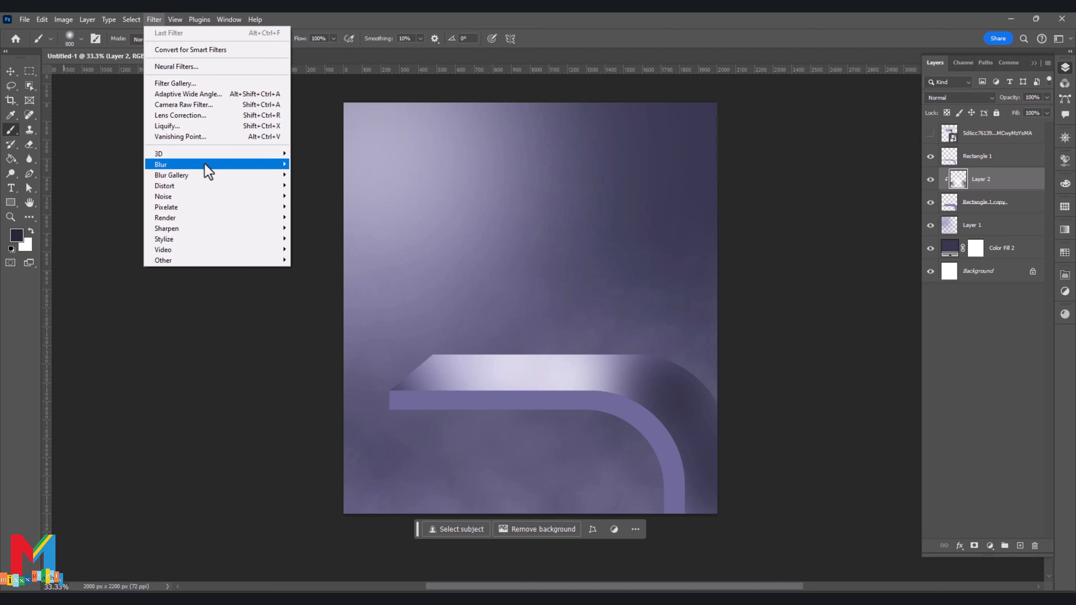
mouse_move(207, 163)
left_click(319, 207)
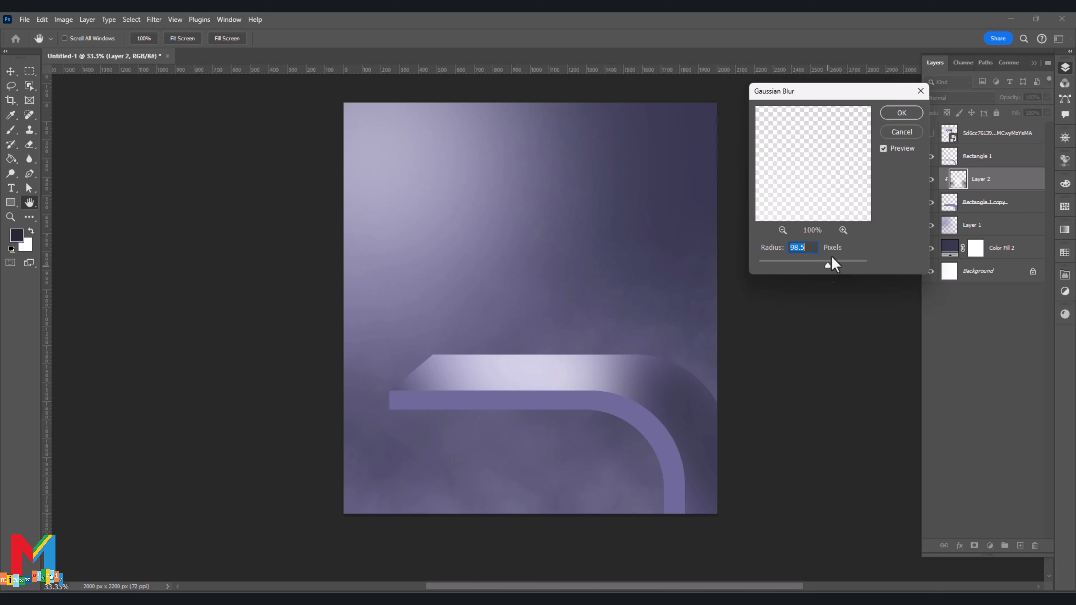
left_click(902, 113)
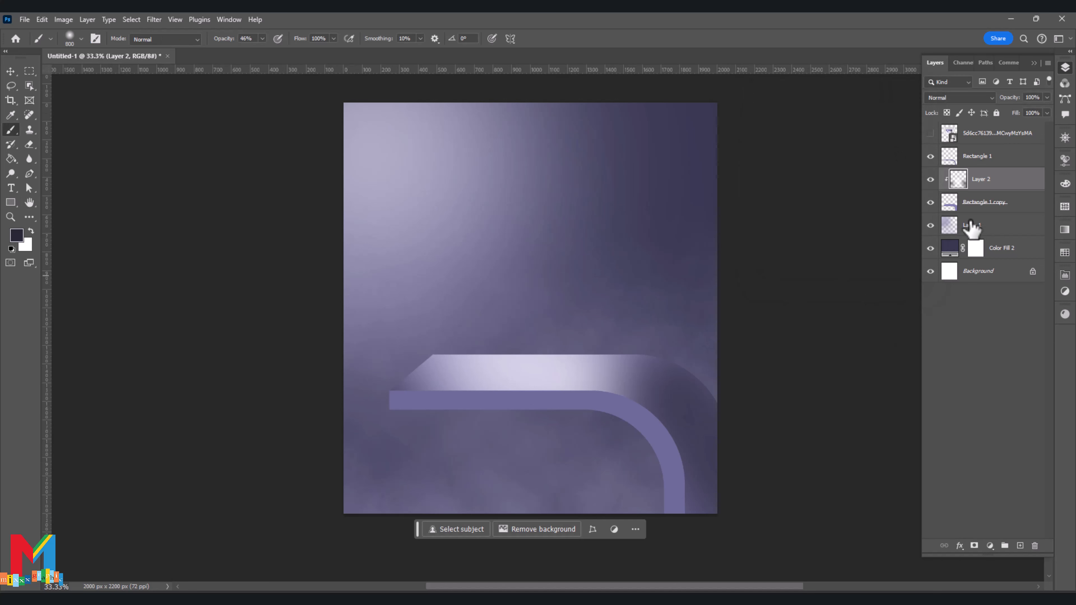
Add a new layer above Rectangle 1 and clip it to the platform's front band
left_click(970, 209)
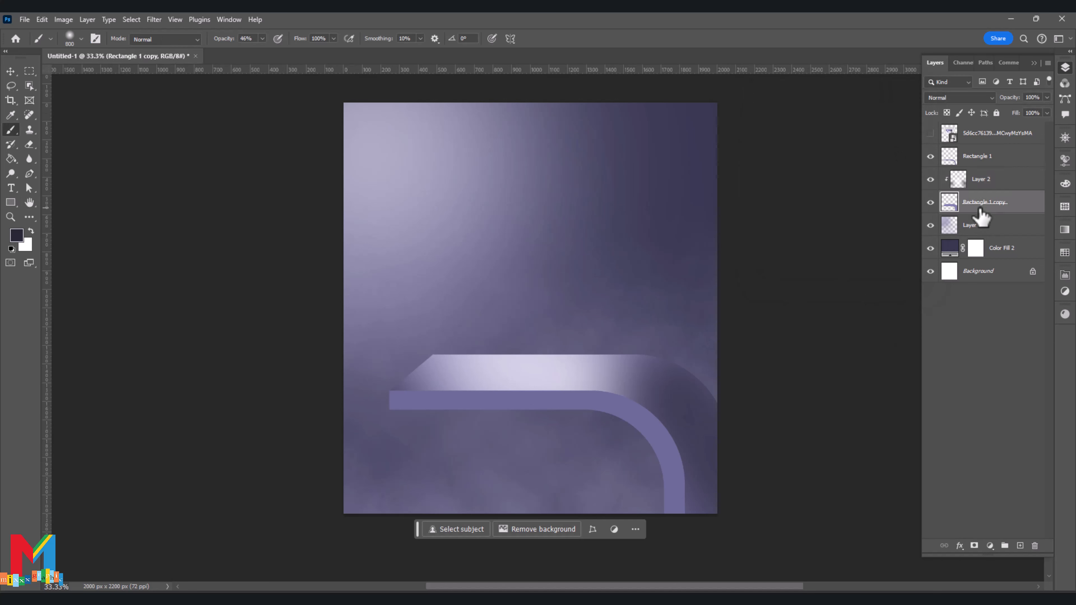
left_click(976, 162)
left_click(1019, 545)
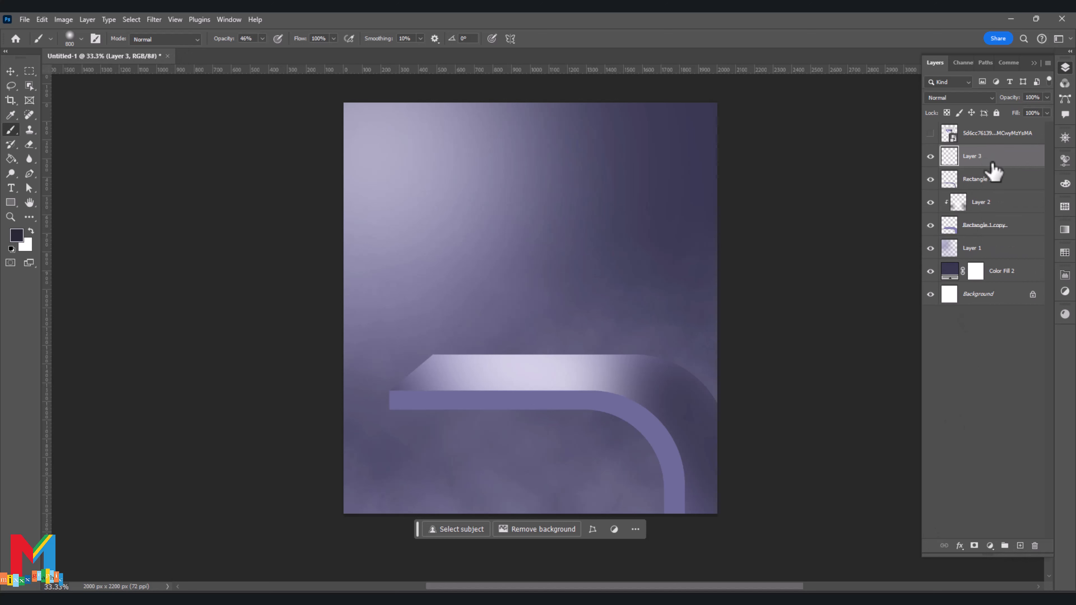
right_click(951, 160)
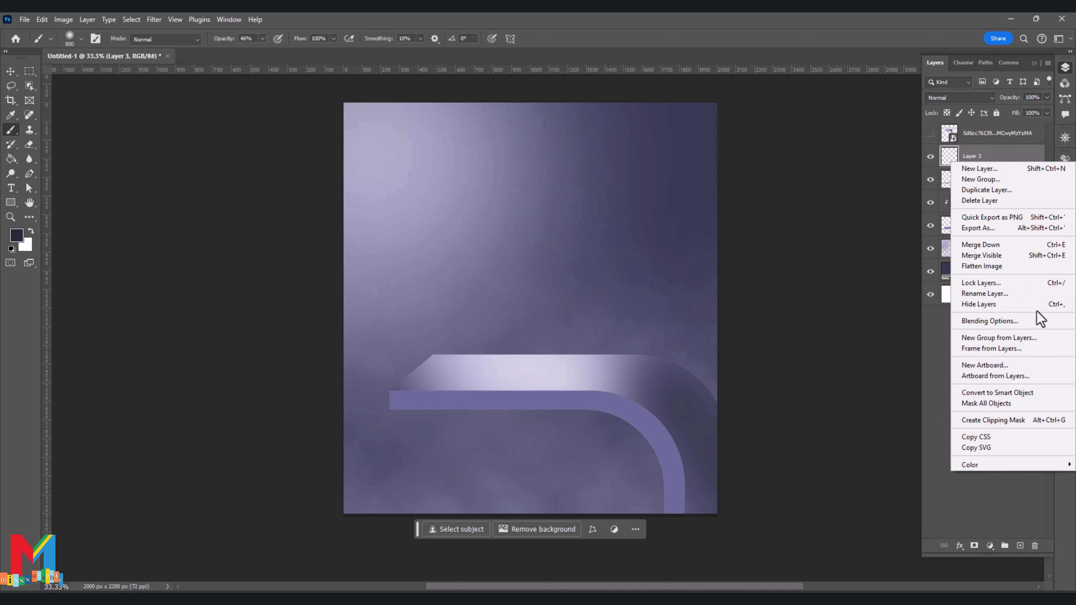
left_click(1009, 420)
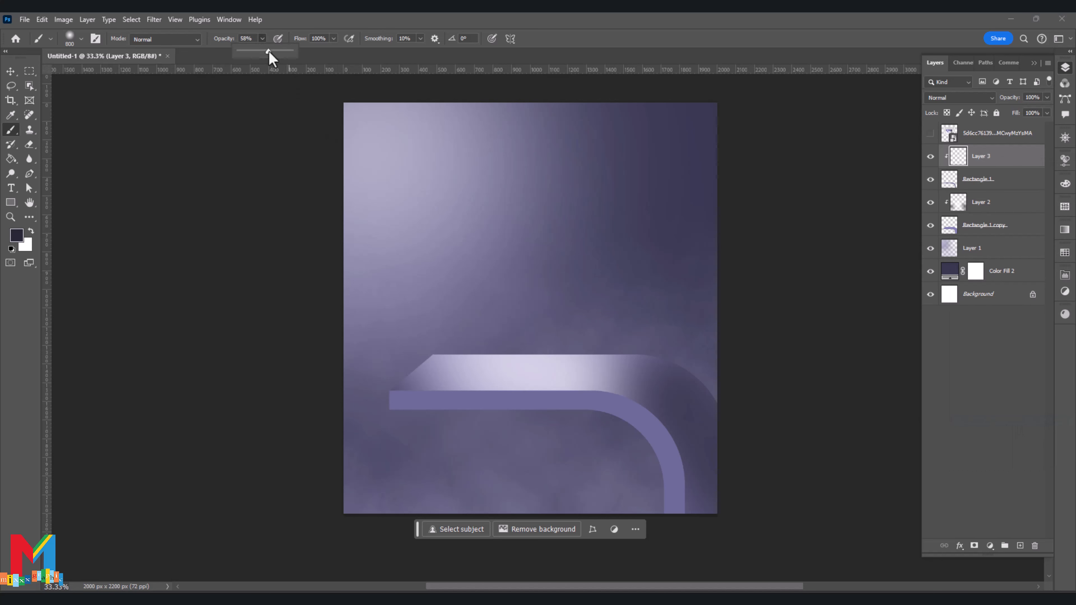
Paint dark purple shading on the front band's flat end and inner curve with a soft 800 px brush at 70% opacity
left_click(358, 422)
left_click(401, 432)
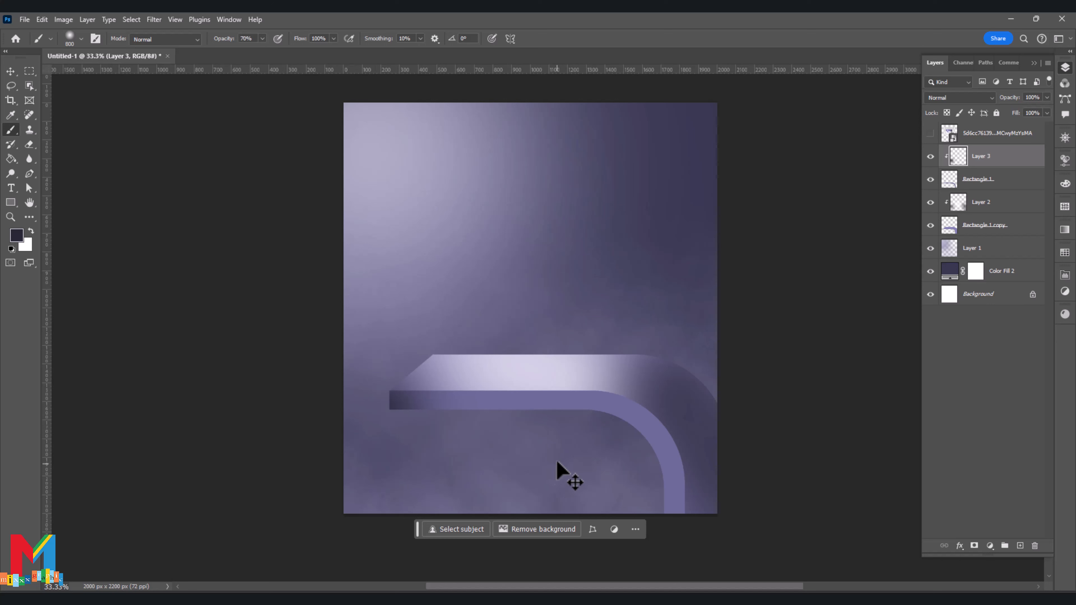
left_click(557, 463)
left_click(589, 467)
left_click(607, 470)
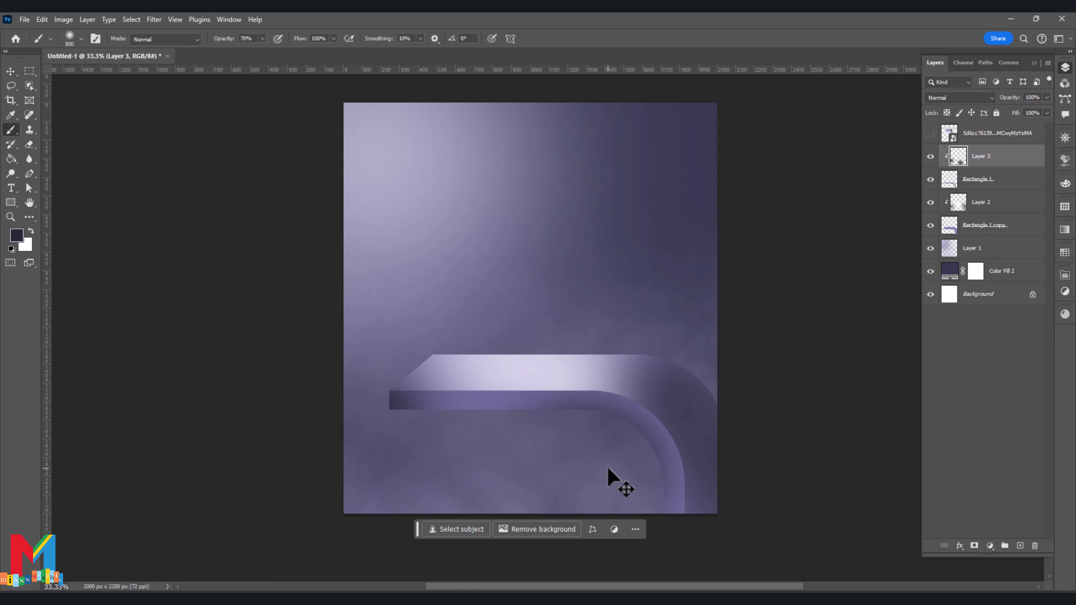
left_click(612, 507)
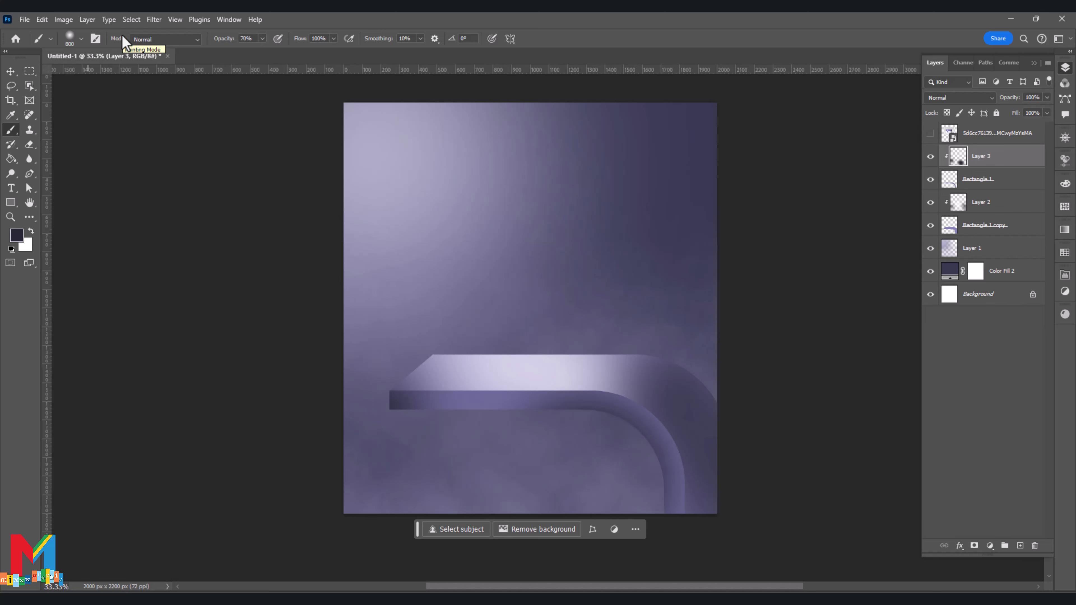
Apply a Gaussian Blur with a 133-pixel radius to the shading layer clipped to the front band
left_click(154, 19)
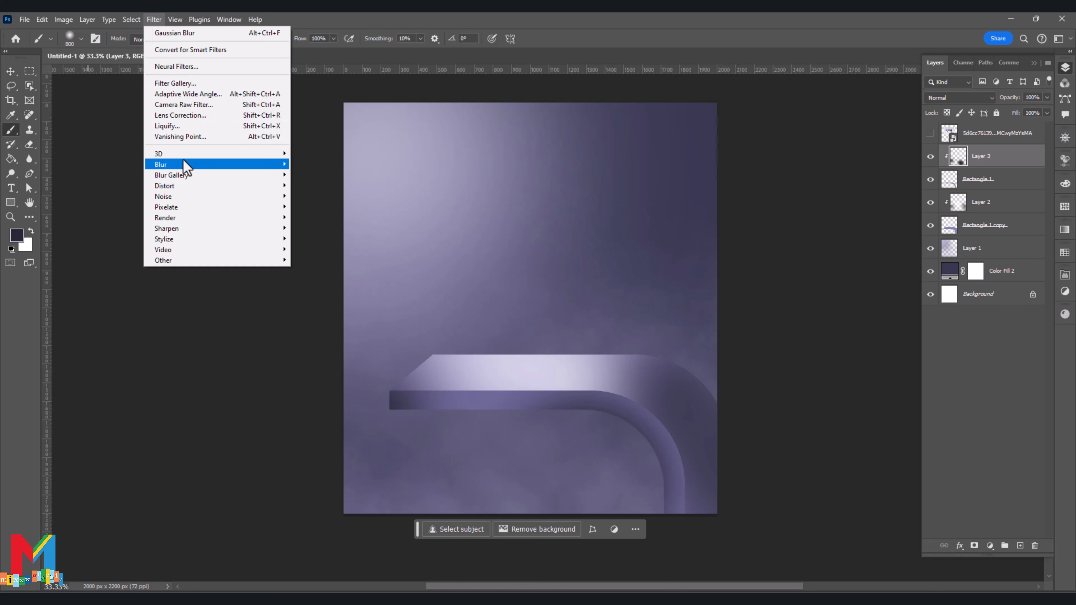
mouse_move(240, 168)
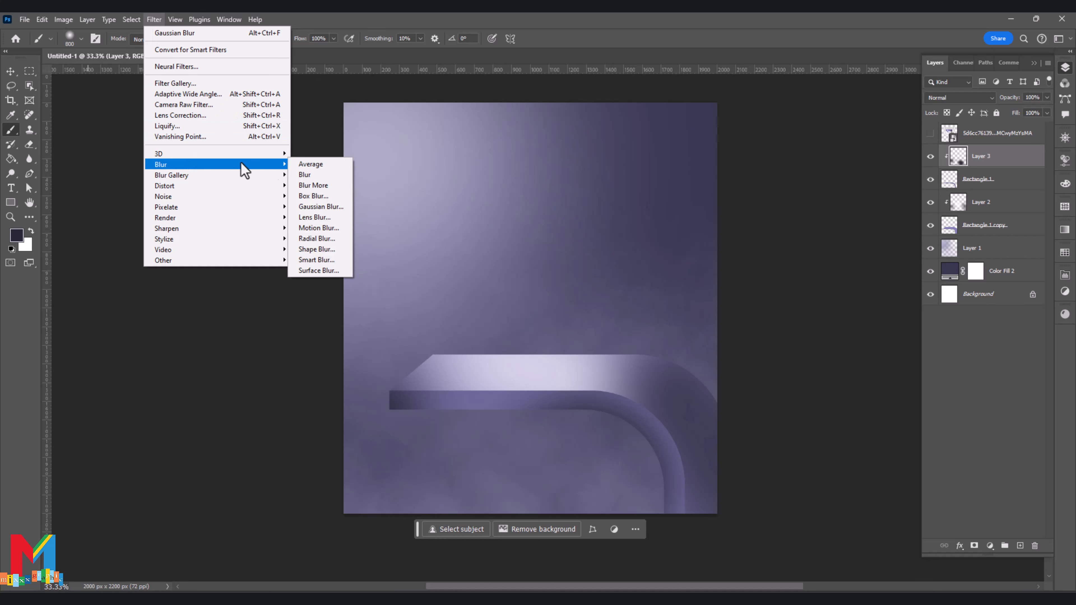
left_click(309, 208)
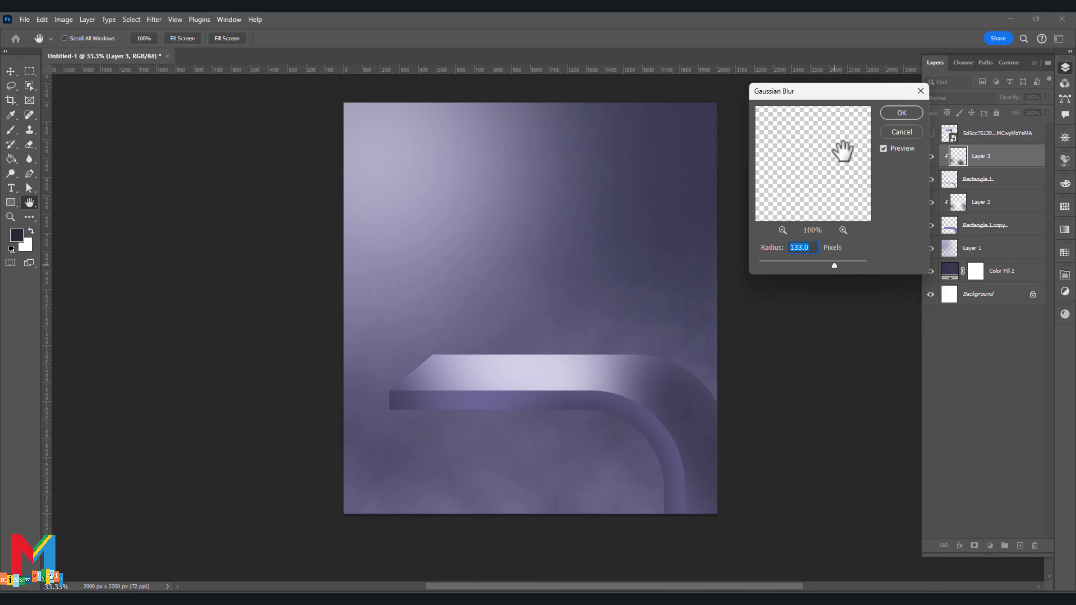
left_click(901, 113)
left_click(11, 72)
left_click(105, 197)
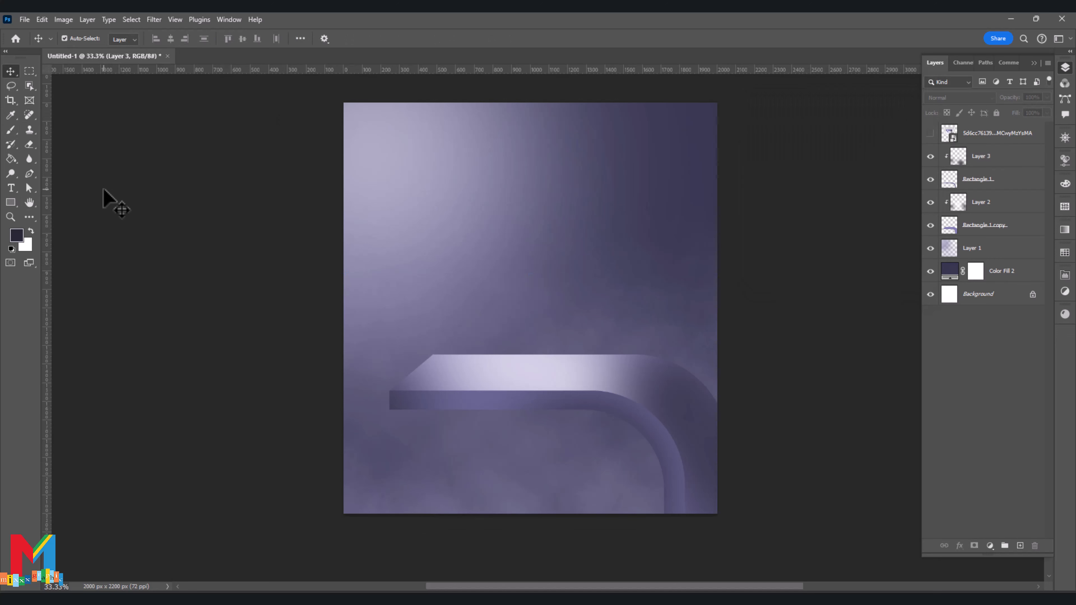
Show the hidden Pain Cream jar image, lower it toward the platform, and remove its background
left_click(931, 133)
left_click_drag(548, 280, 551, 335)
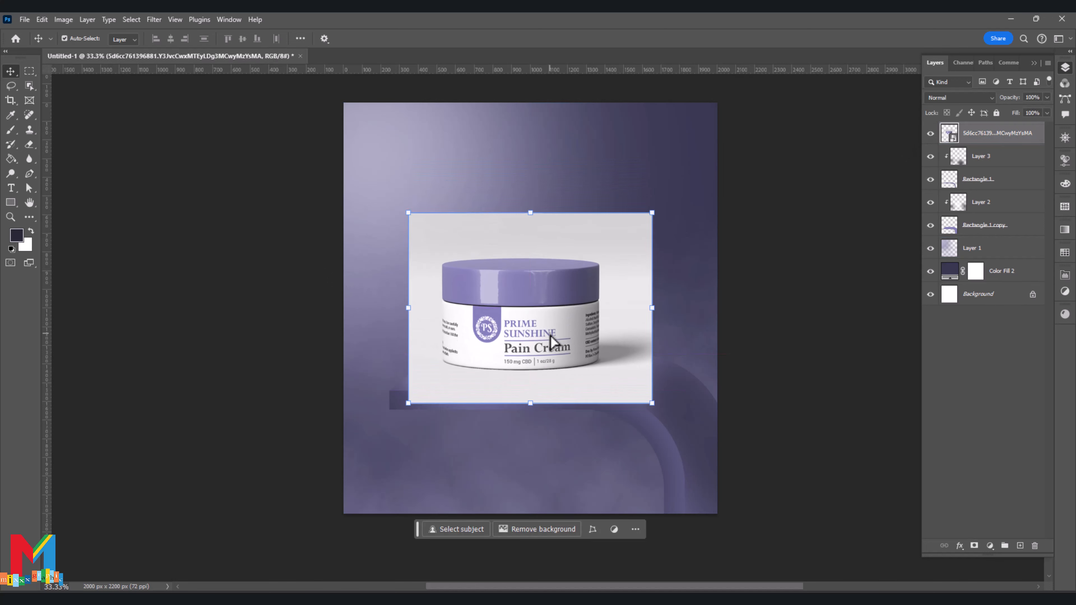
left_click(532, 529)
Scale the cut-out jar to about 93% and set it on the platform's upper surface
left_click_drag(652, 212, 636, 226)
left_click_drag(515, 330, 519, 348)
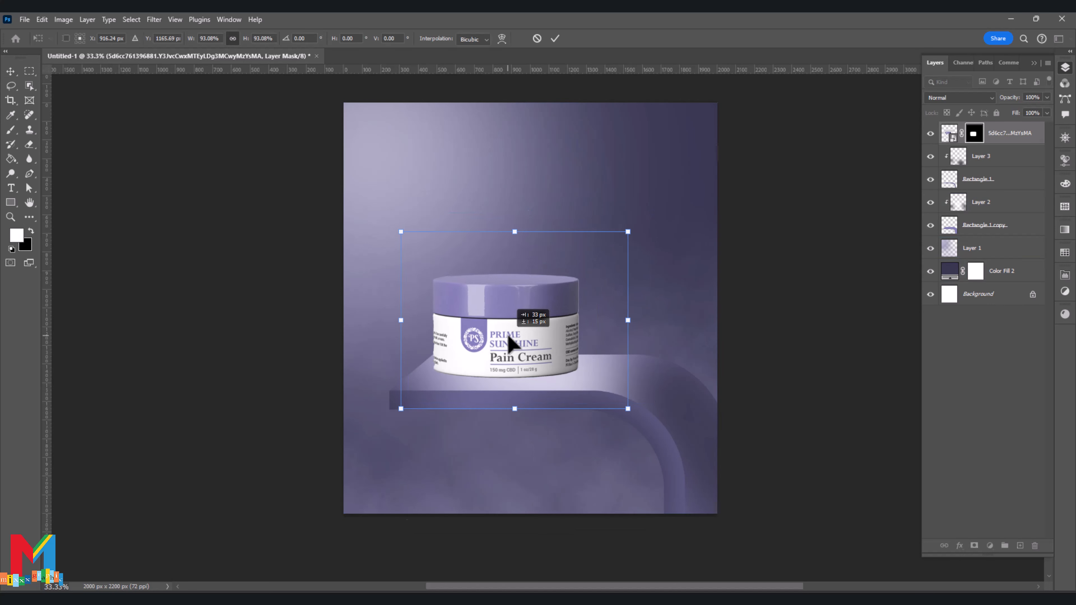
left_click(553, 40)
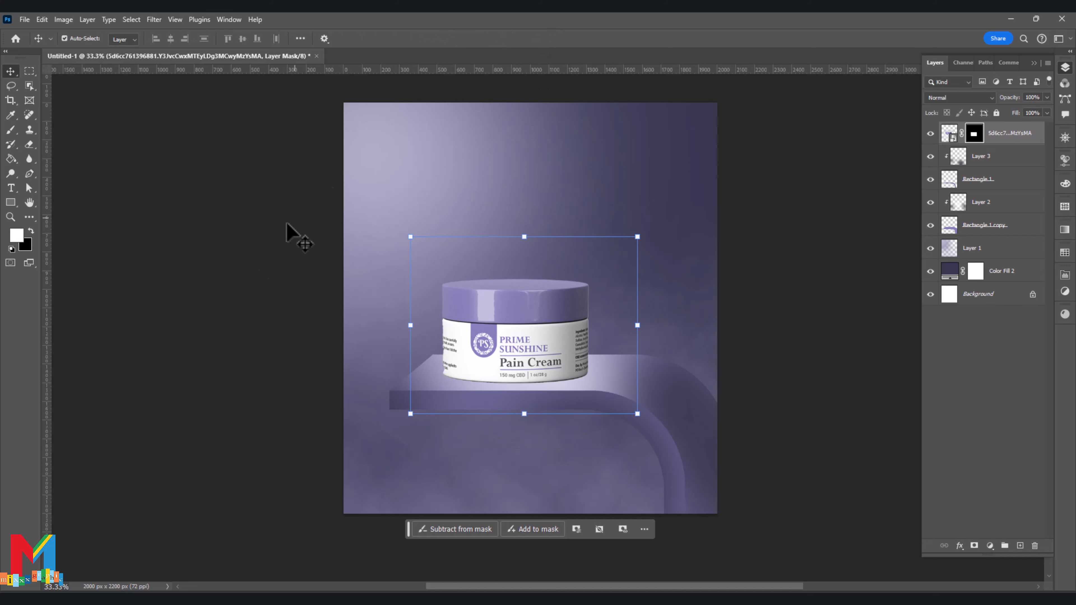
Add a new layer directly beneath the jar and flatten the soft round brush tip into a thin horizontal ellipse
left_click(974, 158)
left_click(1021, 547)
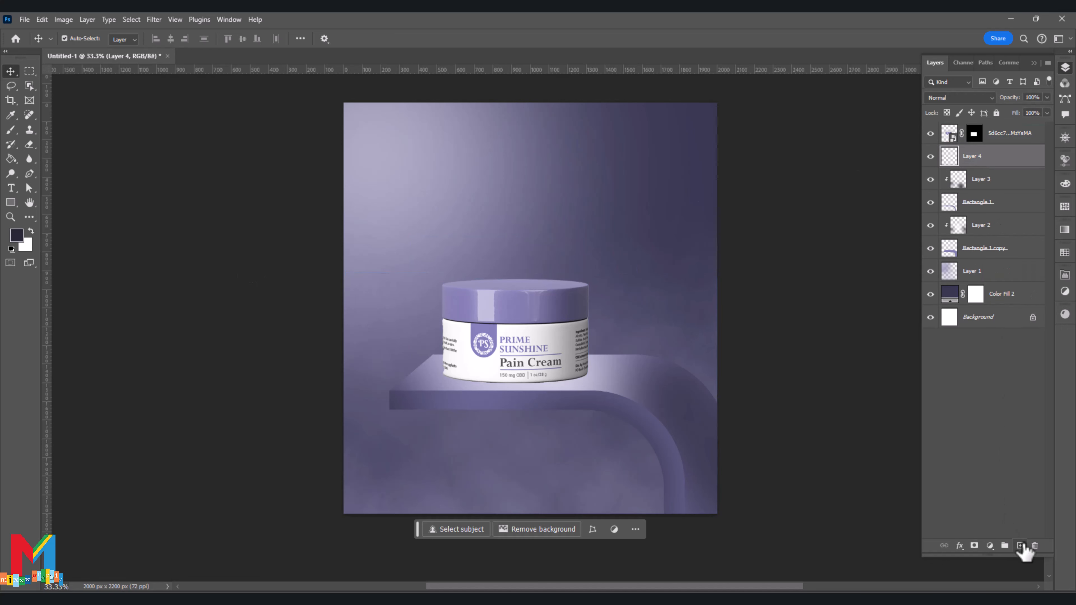
left_click(10, 130)
left_click(81, 39)
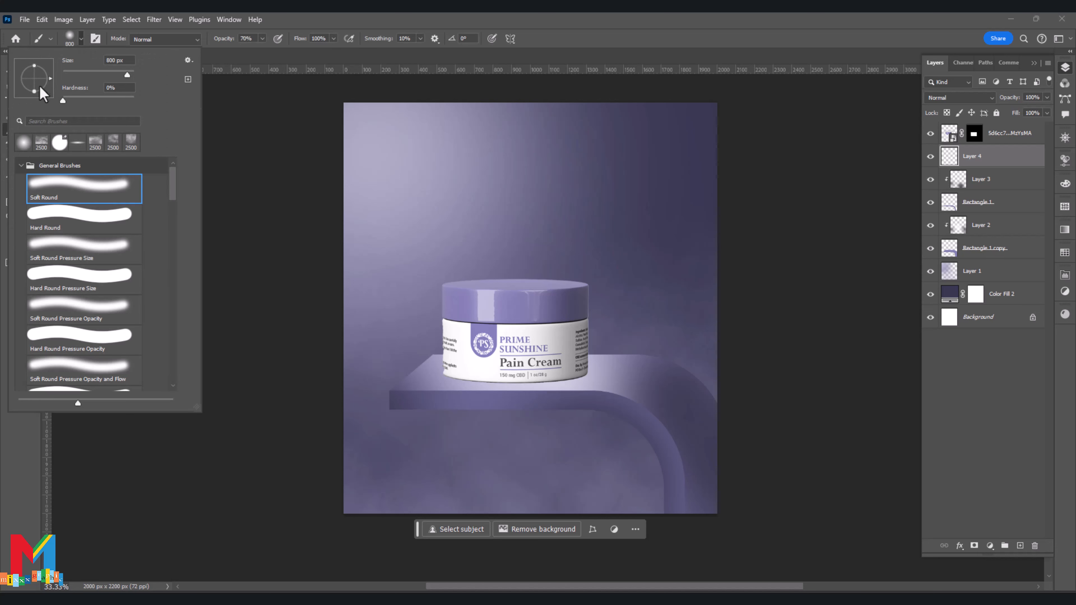
left_click_drag(34, 90, 34, 82)
left_click(11, 452)
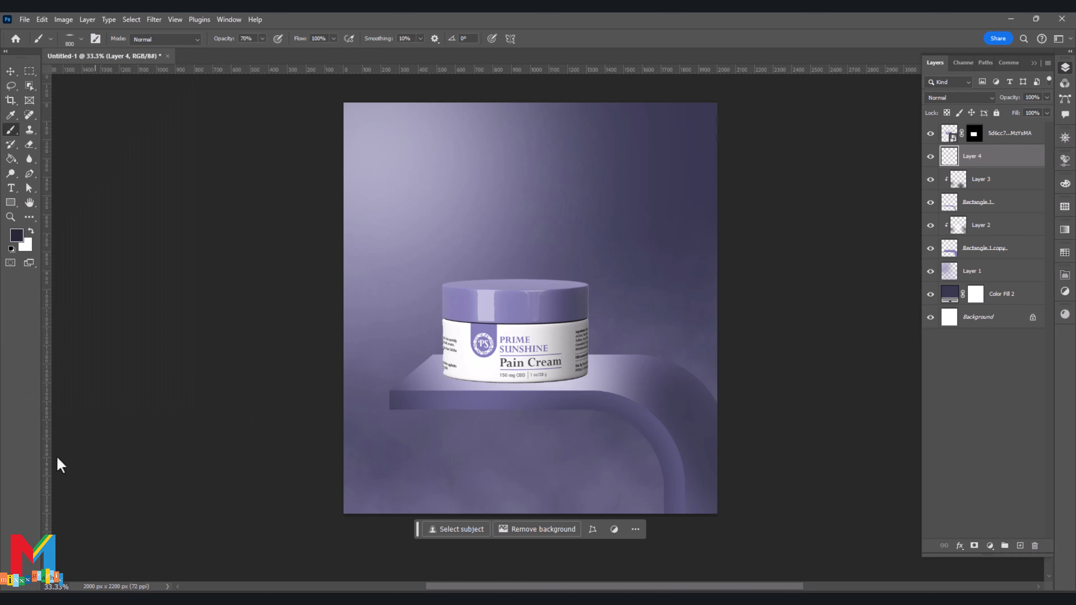
Paint a soft dark shadow under the jar with the flattened brush at 1200 px and 70% opacity
key("bracketright")
key("bracketright")
key("bracketright")
key("bracketright")
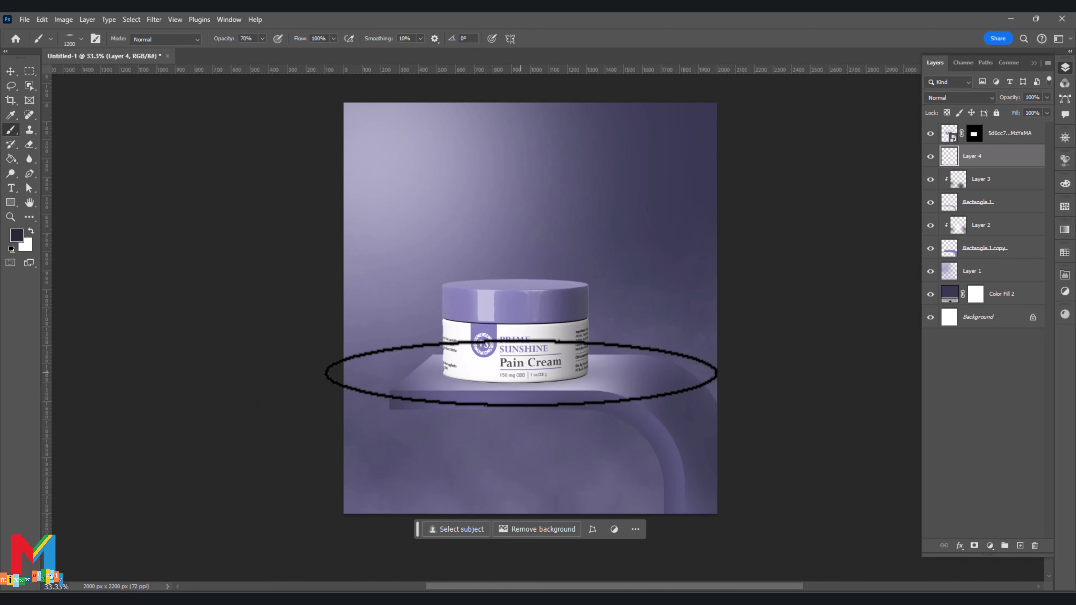
left_click(10, 71)
left_click(96, 192)
Add a new layer above the jar and stamp white light rays with the 2500 px ray brush 9 at 70% opacity
left_click(989, 135)
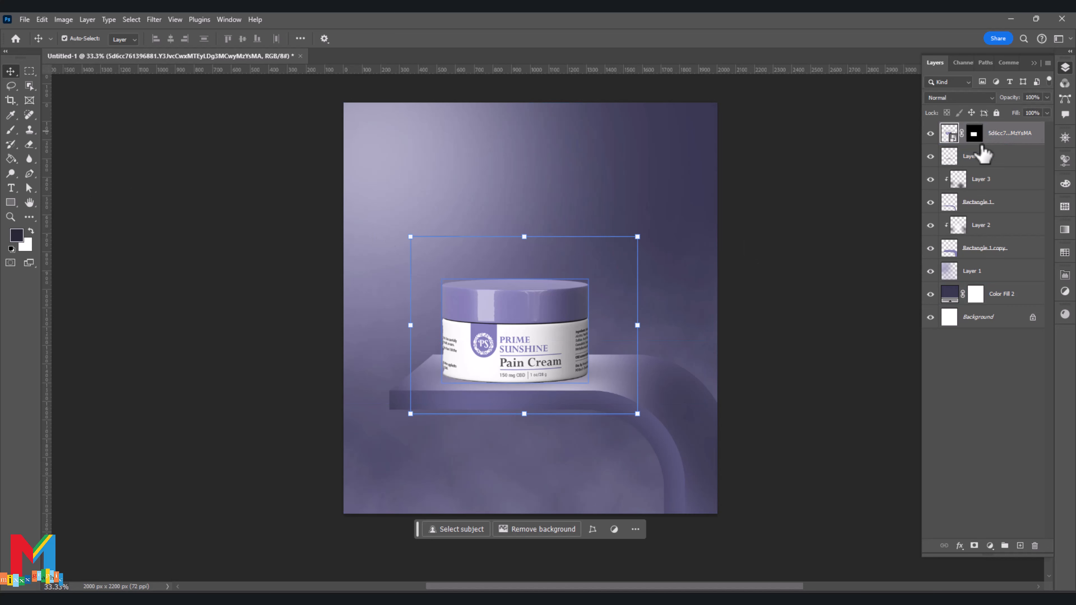
left_click(1021, 545)
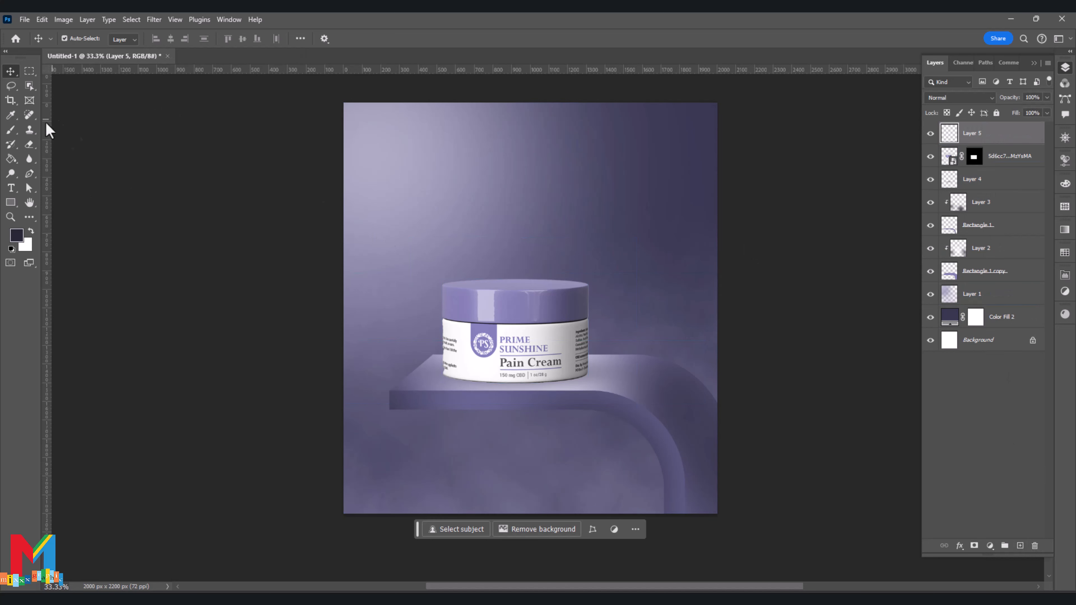
left_click(15, 135)
left_click(81, 39)
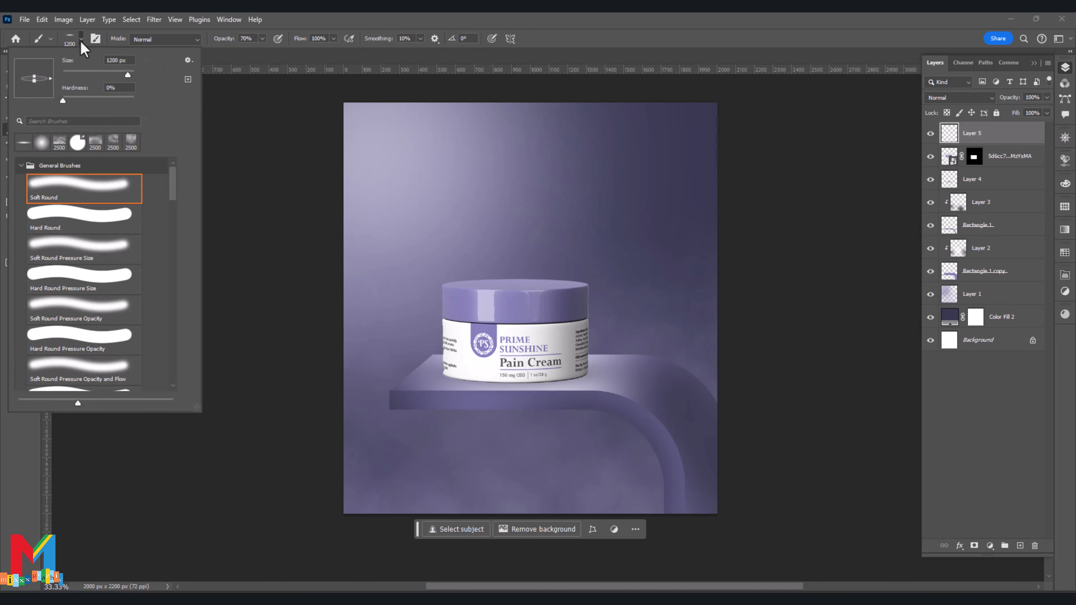
left_click_drag(34, 82, 33, 90)
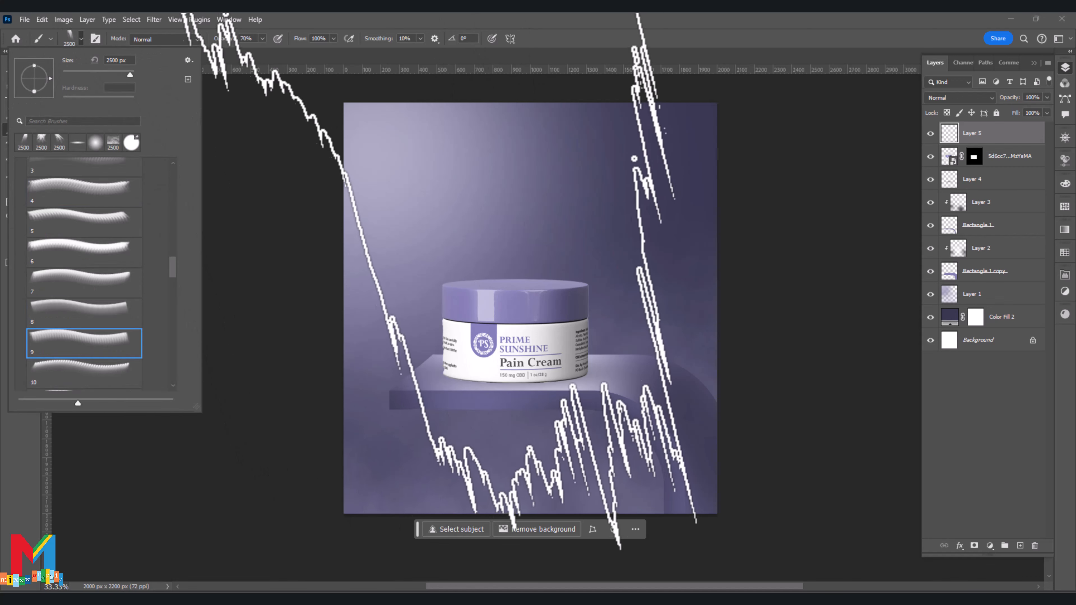
left_click(415, 324)
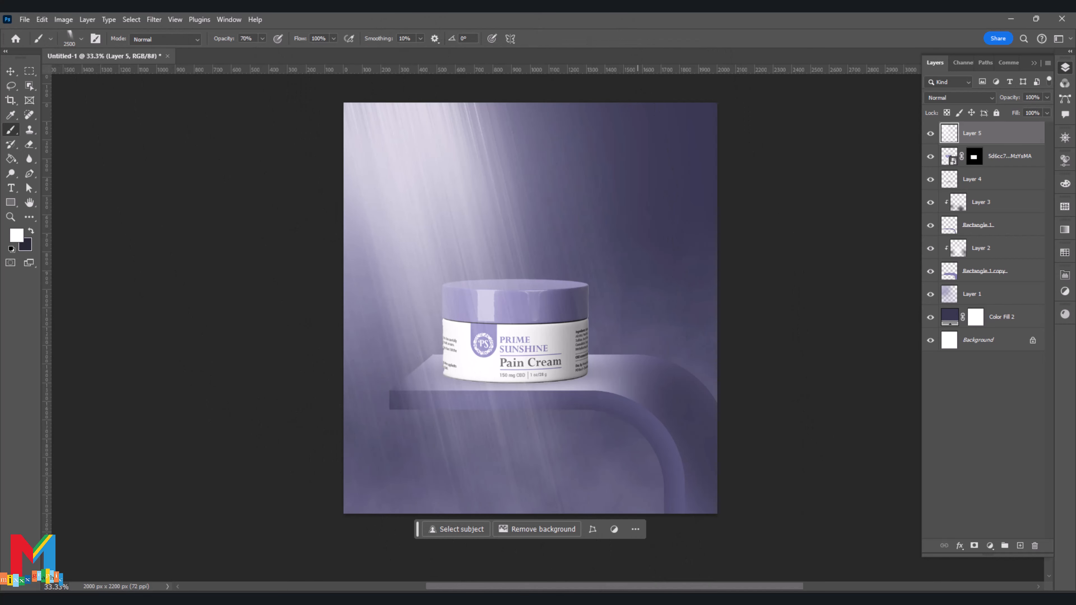
Rotate the light rays about -15.5° and enlarge them to about 141% so they fall diagonally across the jar
key("ctrl+t")
left_click_drag(633, 540, 573, 456)
left_click_drag(460, 91, 455, 118)
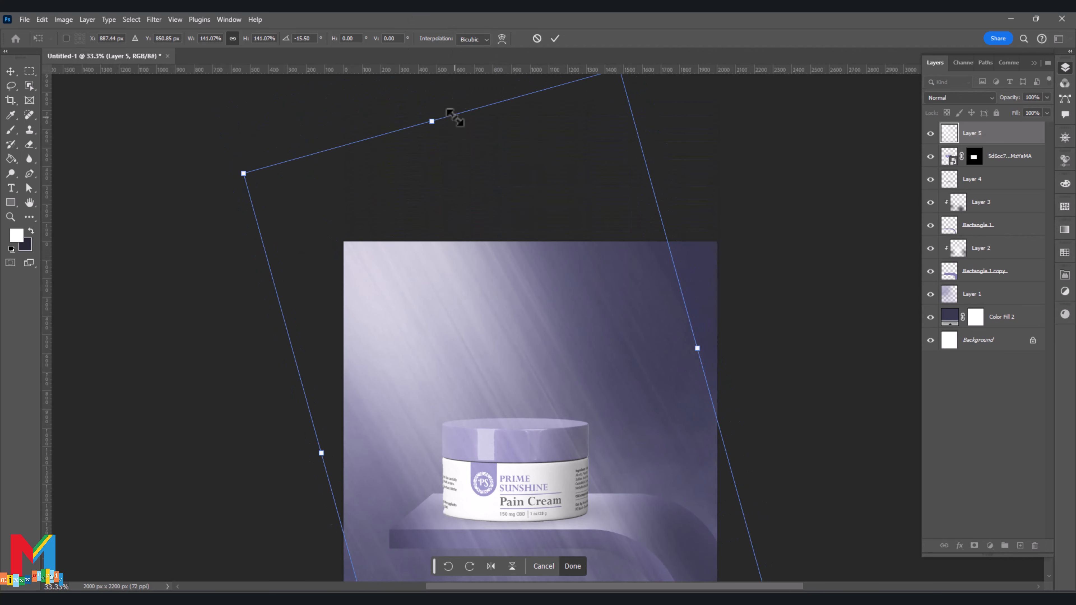
left_click(555, 38)
key("b")
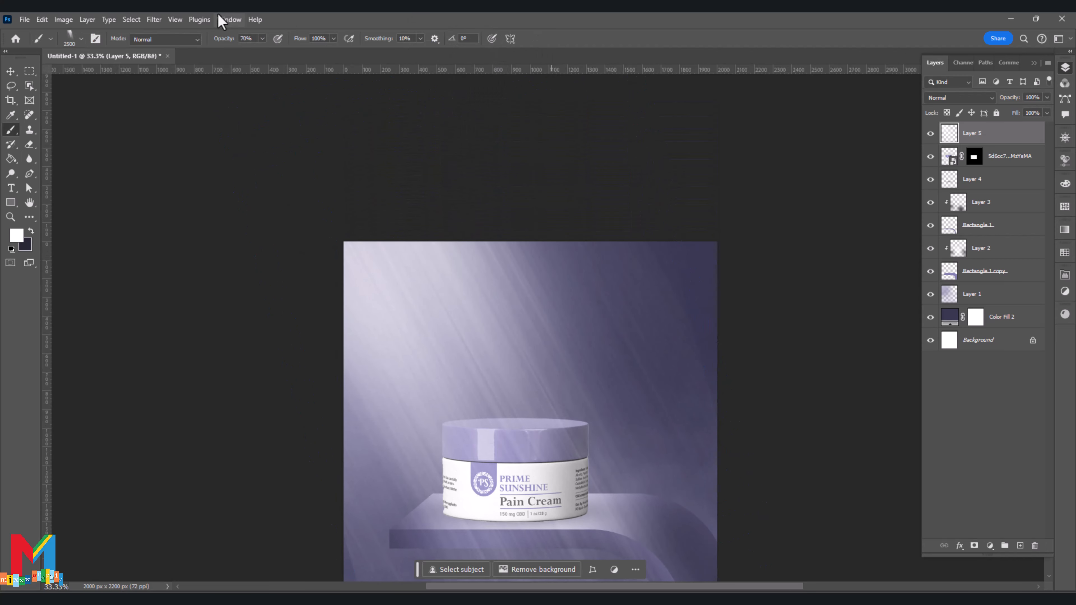
Apply a Gaussian Blur with a 45.6-pixel radius to the light rays layer
left_click(153, 19)
mouse_move(194, 167)
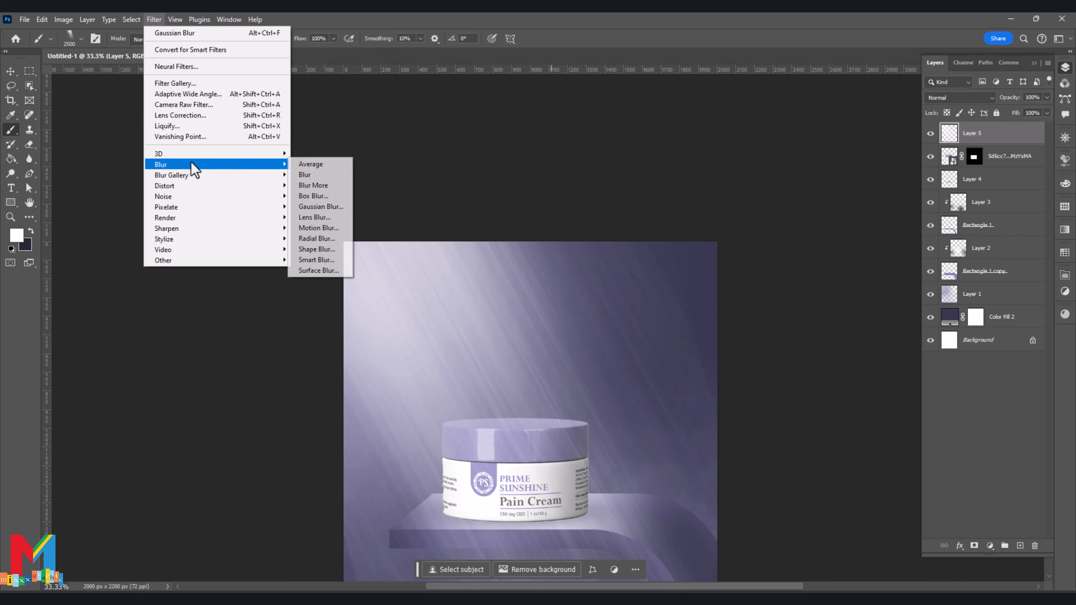
left_click(320, 207)
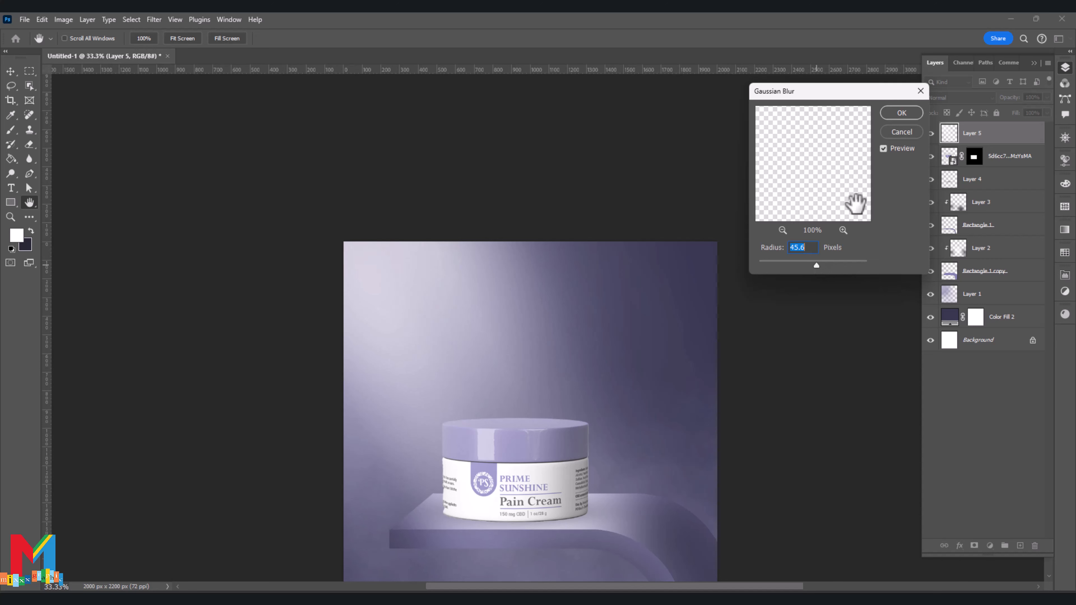
left_click(901, 113)
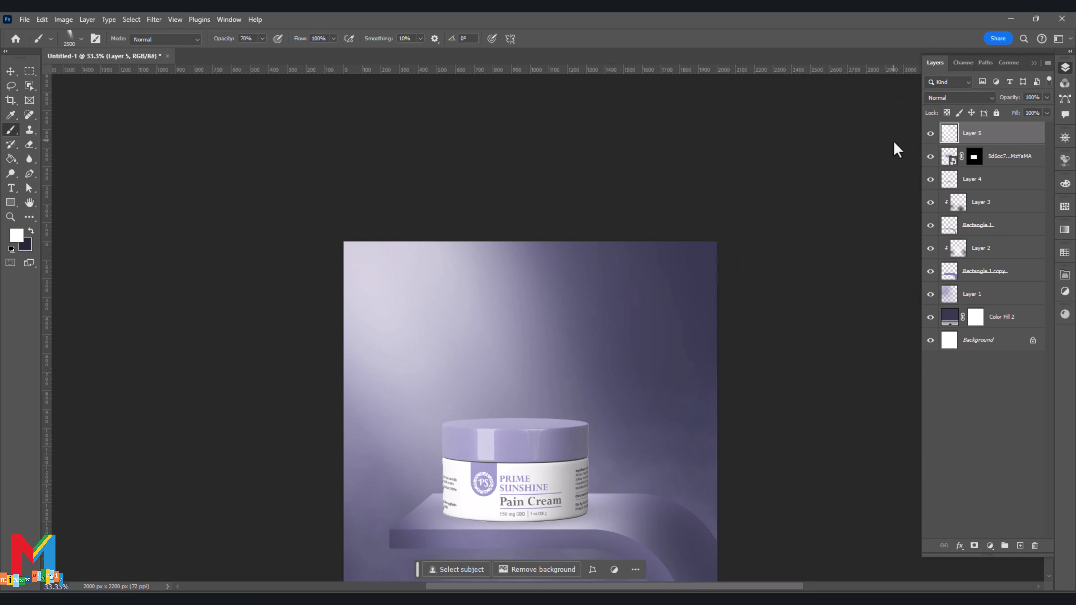
Convert the masked jar layer into a smart object
left_click(9, 72)
left_click(953, 157)
left_click_drag(953, 158, 1004, 163)
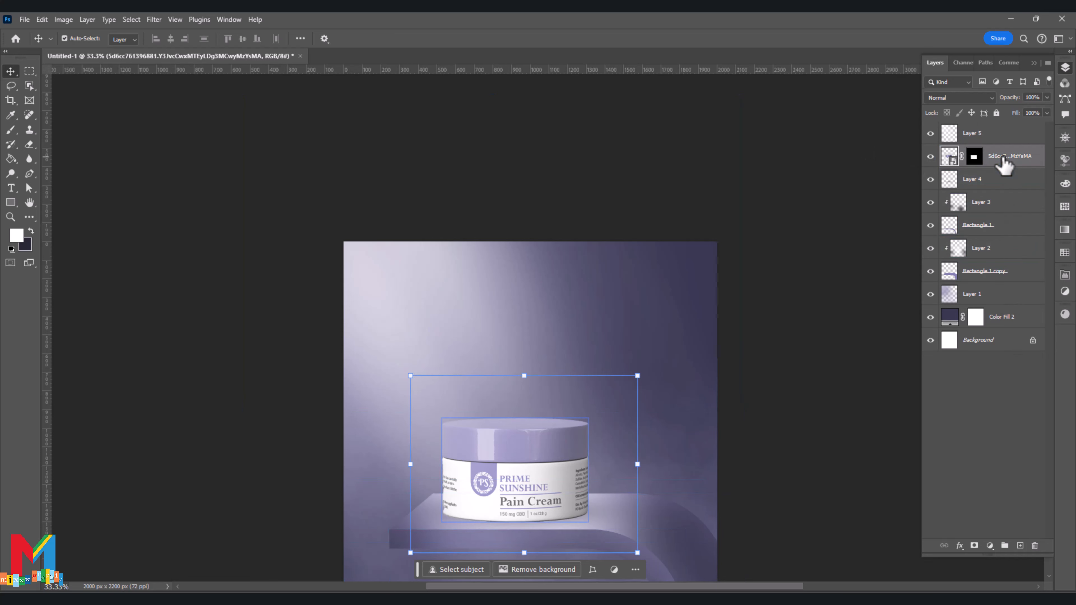
right_click(1004, 161)
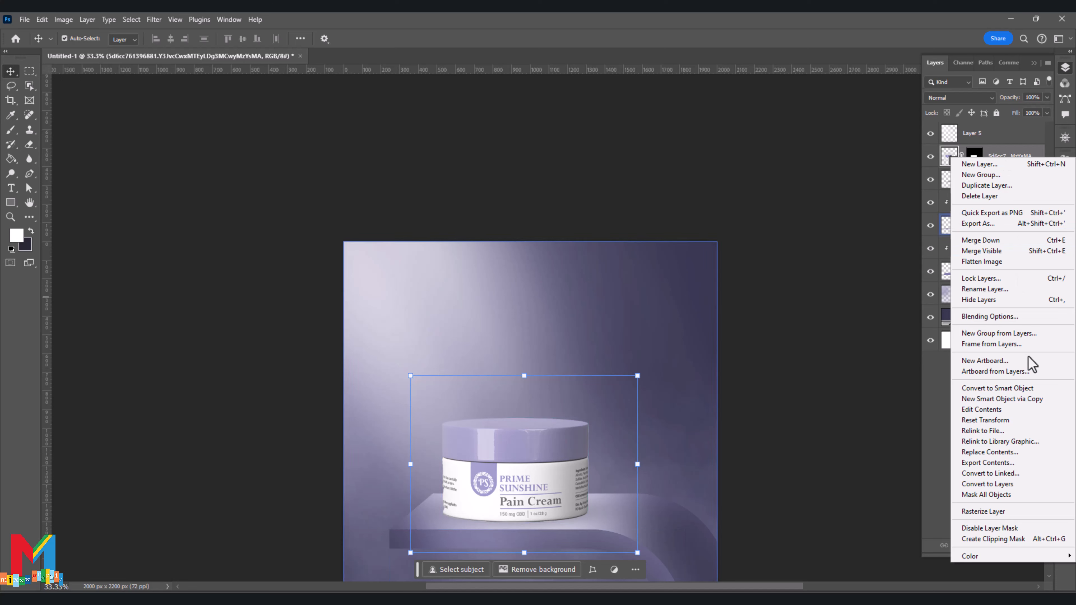
left_click(997, 388)
left_click_drag(974, 158, 973, 166)
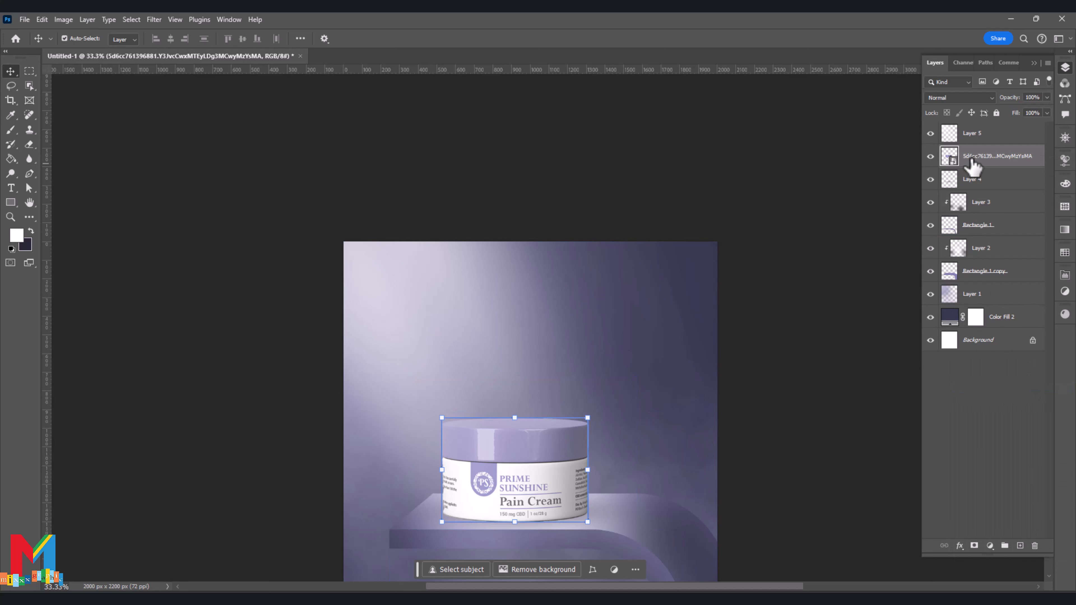
scroll(713, 392, "down", 3)
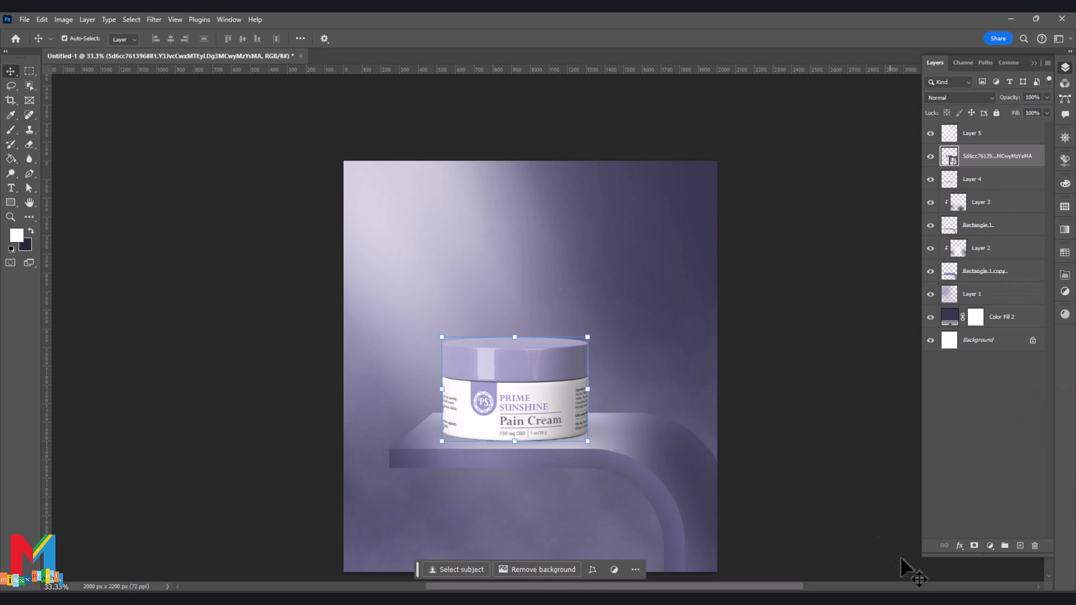
Add a Curves adjustment clipped to the jar, pull the RGB midtones down to darken it, and invert its mask to black
left_click(990, 546)
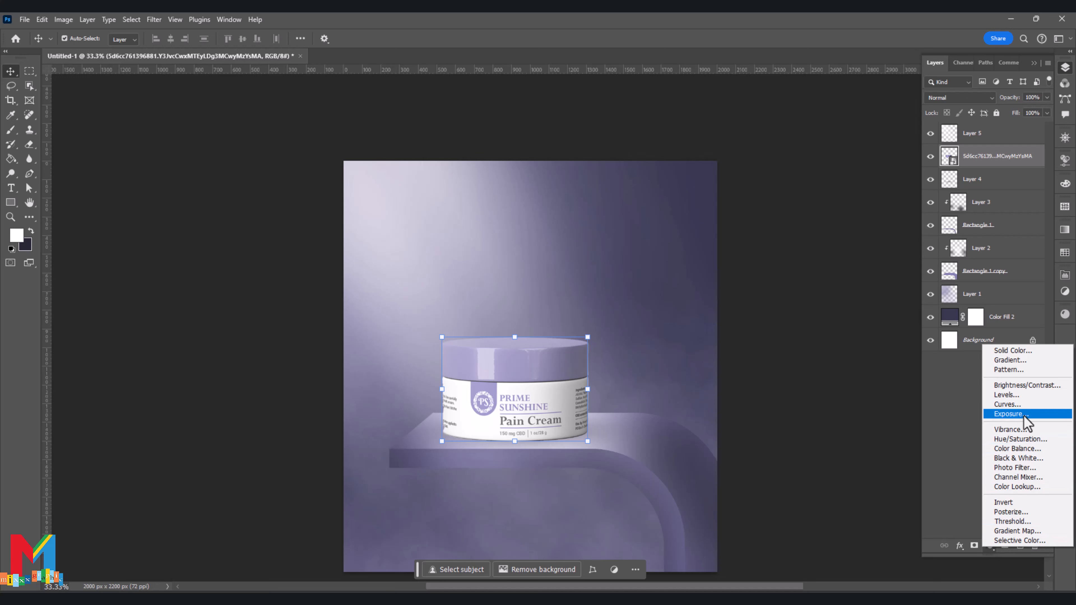
left_click(1024, 406)
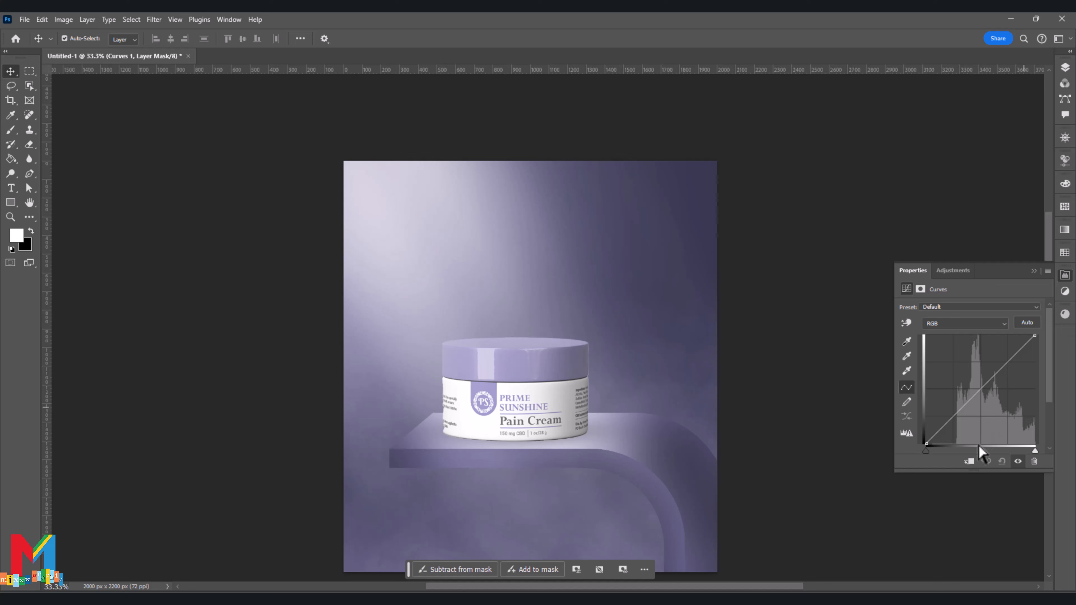
left_click_drag(986, 389, 986, 407)
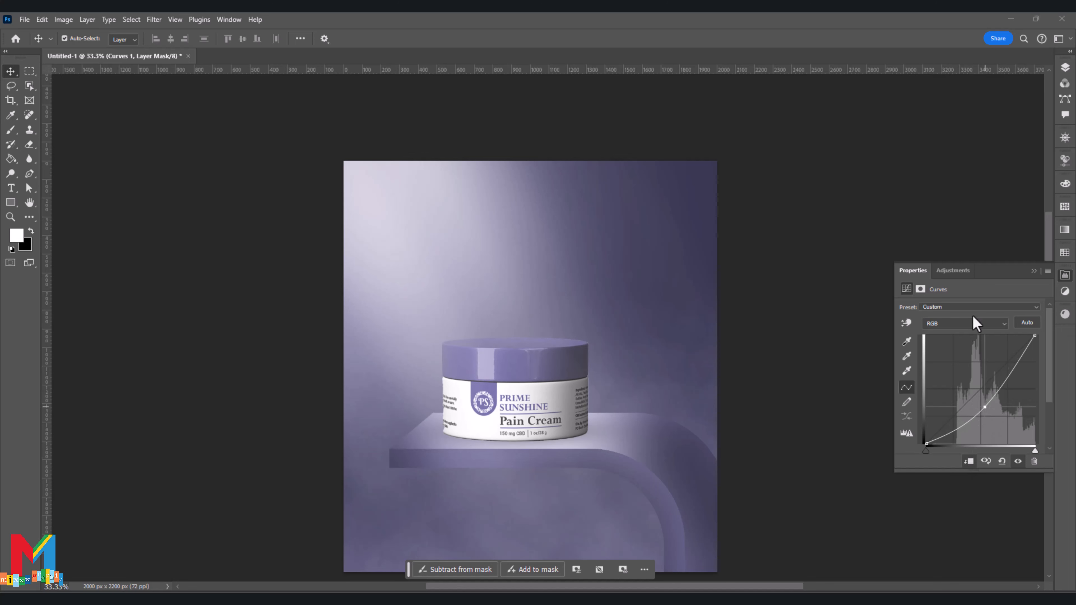
left_click(1032, 270)
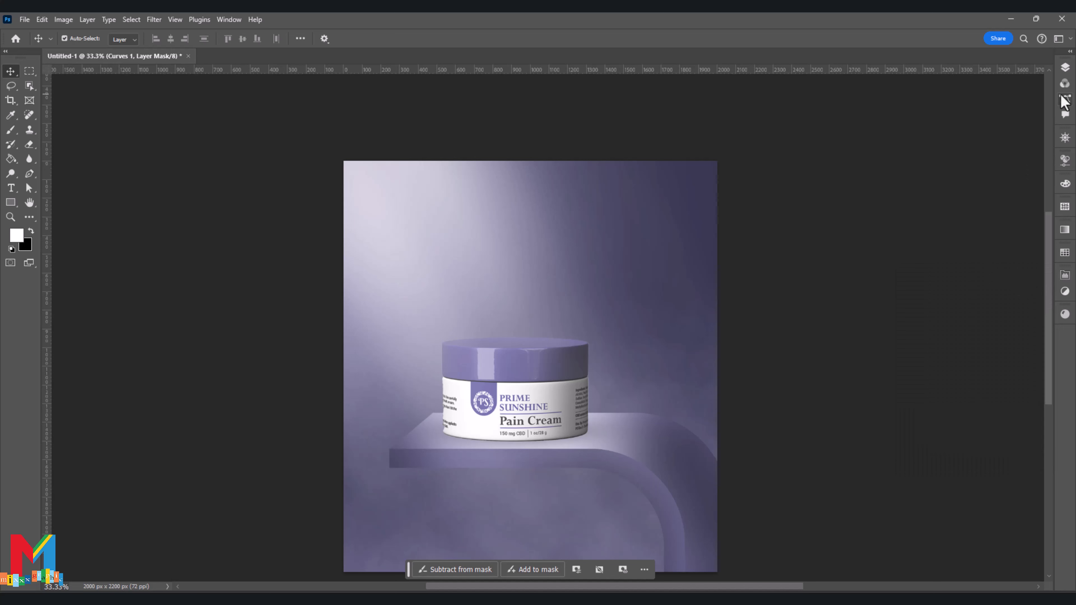
left_click(1065, 67)
key("ctrl+i")
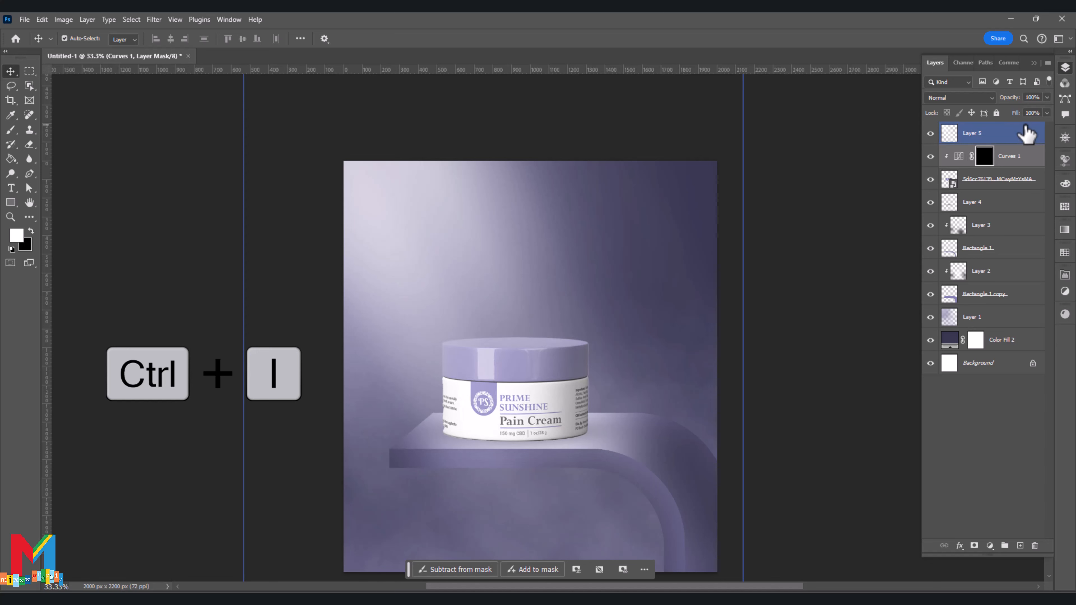
Paint white on the Curves mask over the jar's right side with a 1500 px Soft Round brush at 70% opacity
left_click(11, 130)
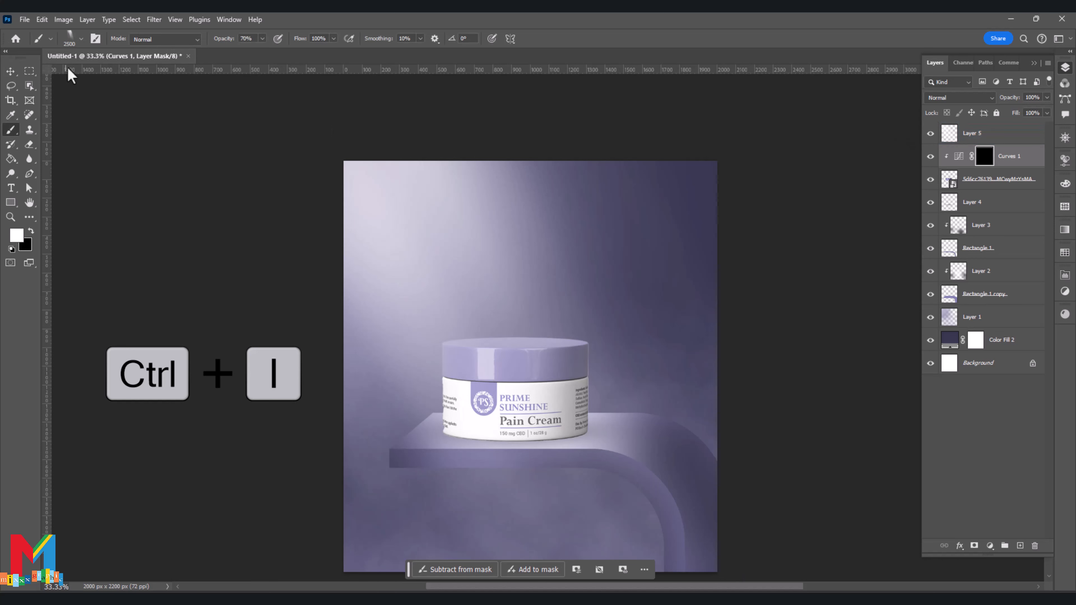
left_click(82, 40)
left_click_drag(173, 267, 172, 166)
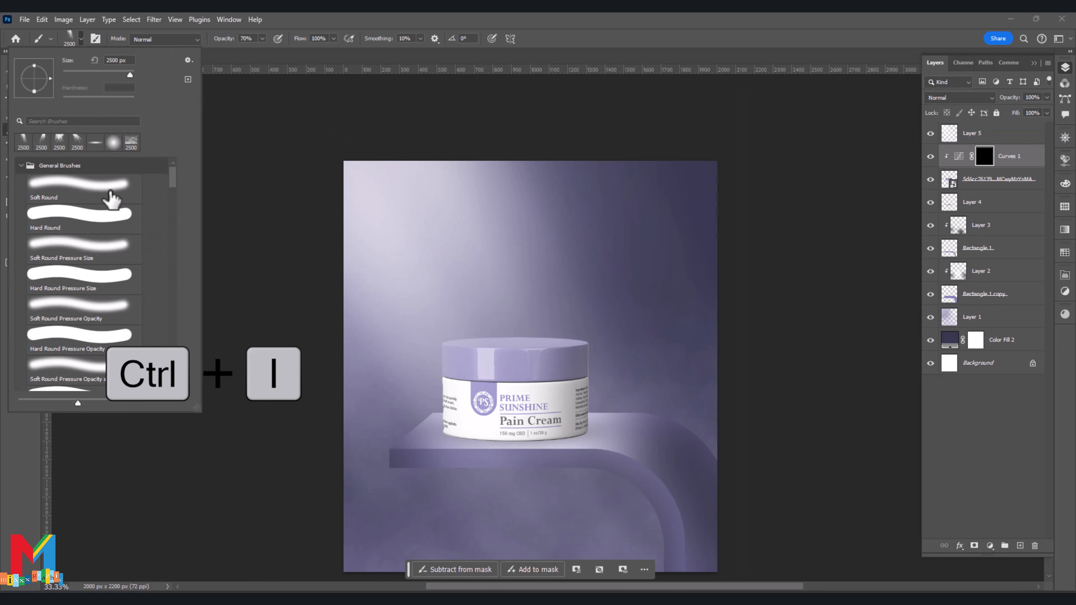
left_click(111, 199)
key("Return")
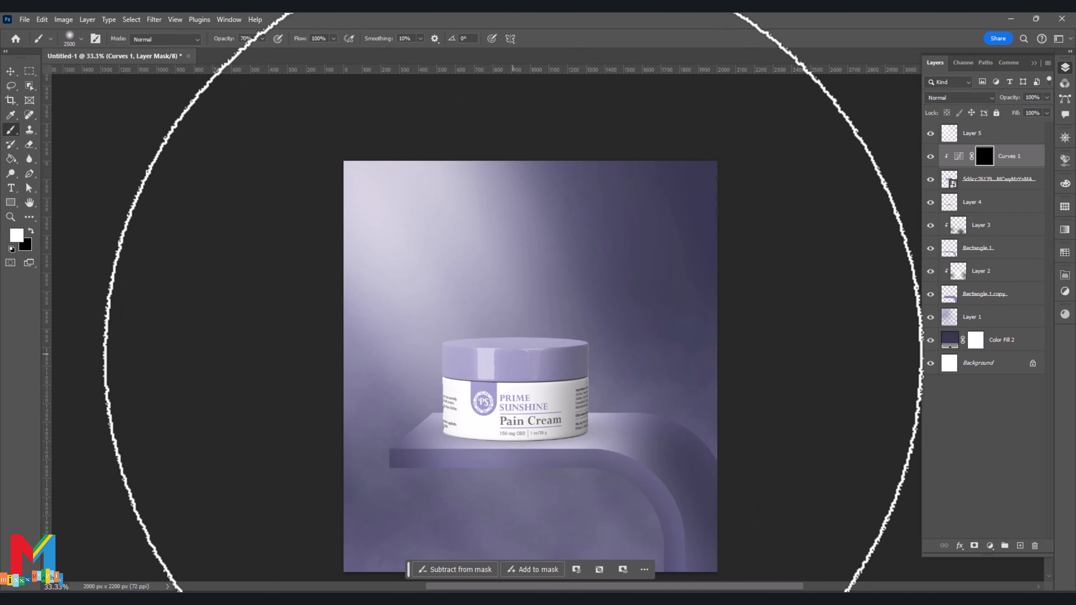
key("[")
key("[")
key("[")
key("[")
key("[")
key("[")
key("[")
key("[")
key("[")
key("[")
left_click(566, 377)
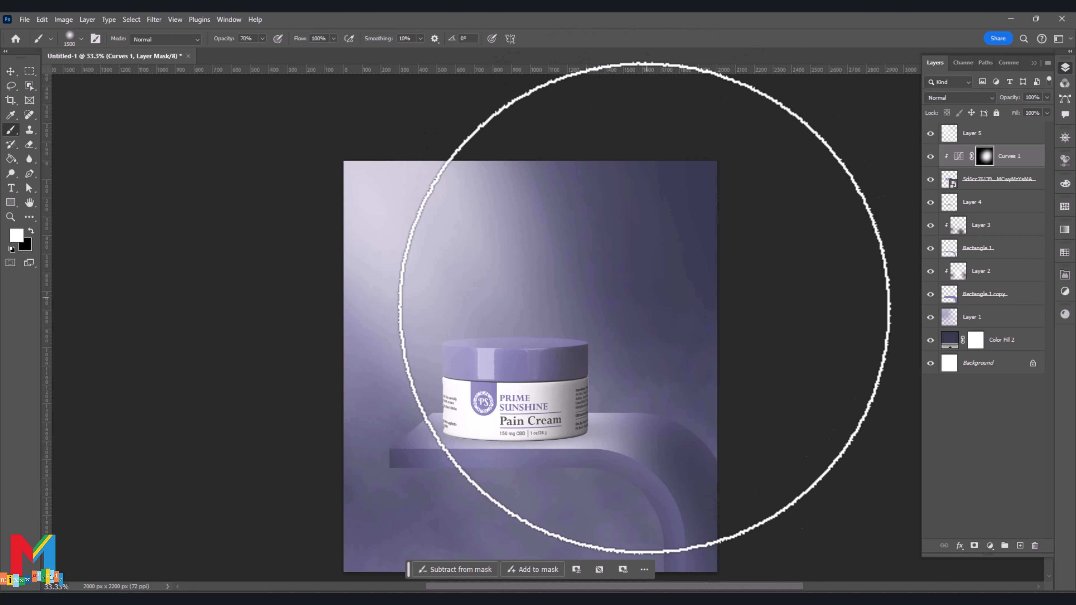
scroll(552, 265, "down", 2)
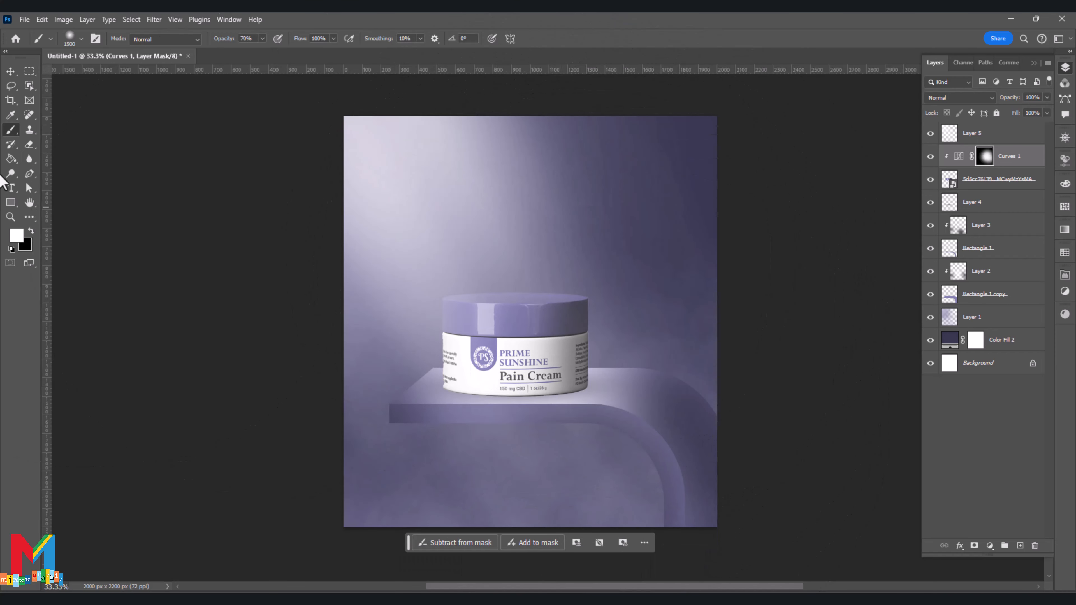
Add a second Curves adjustment clipped to the jar, raise the RGB midtones to brighten it, and invert its mask to black
left_click(10, 72)
left_click(150, 219)
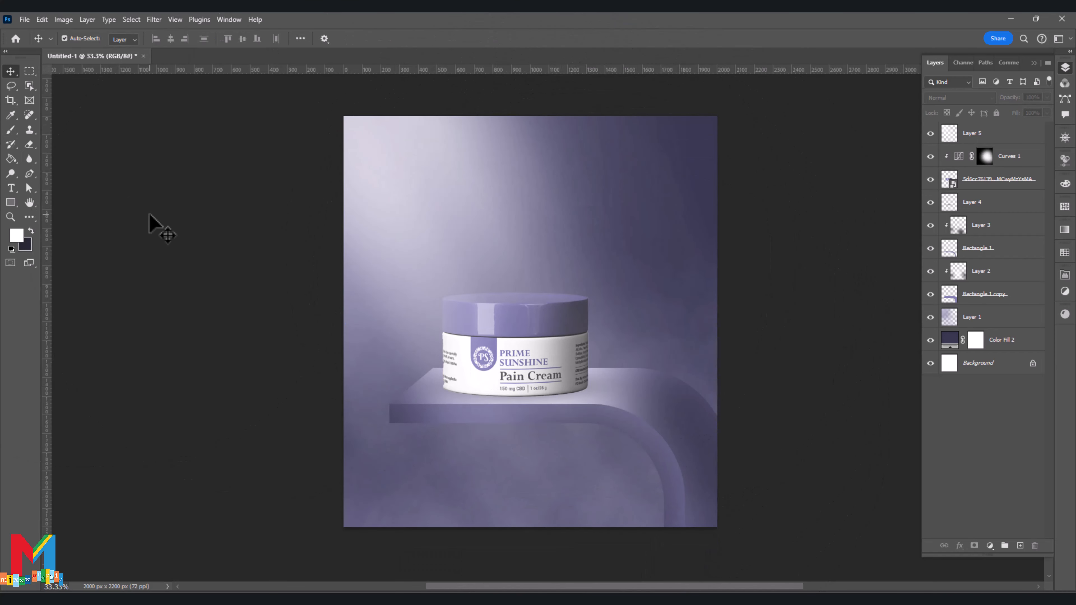
left_click(550, 314)
left_click(990, 546)
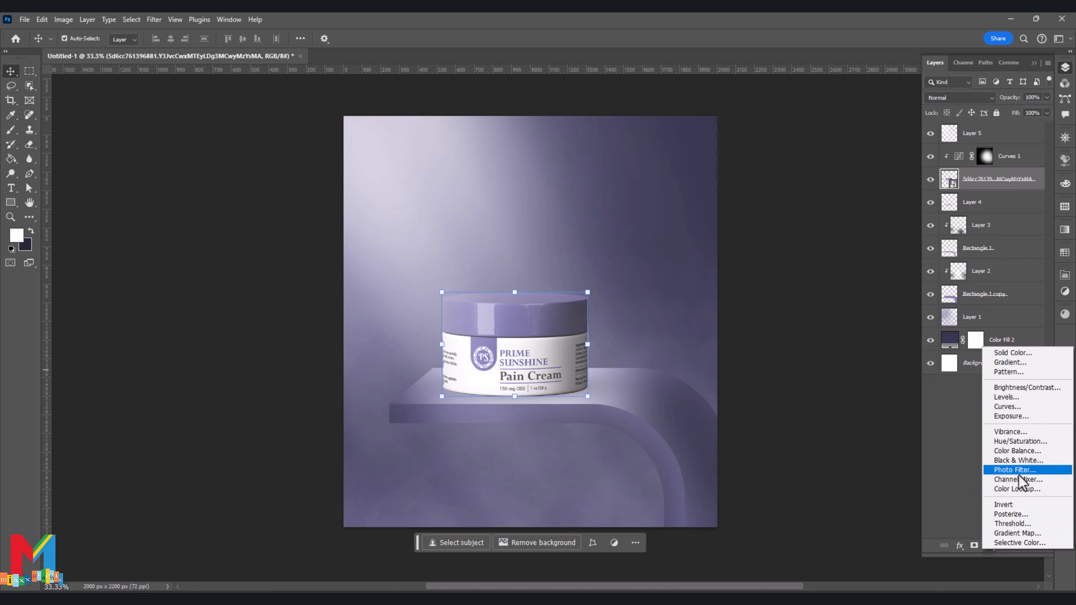
left_click(1035, 407)
left_click_drag(976, 394, 971, 378)
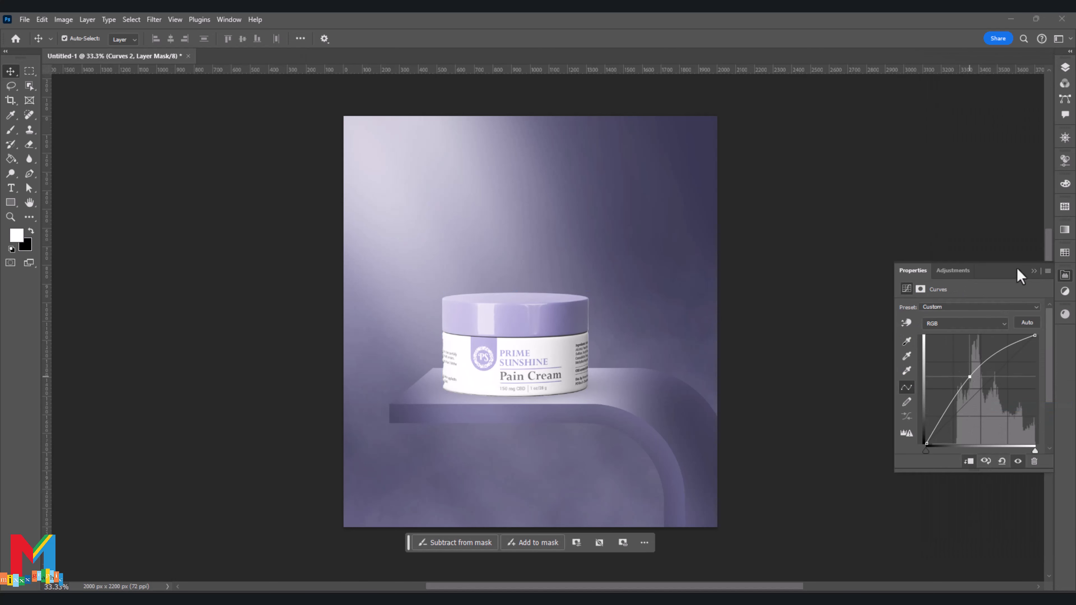
left_click(1034, 271)
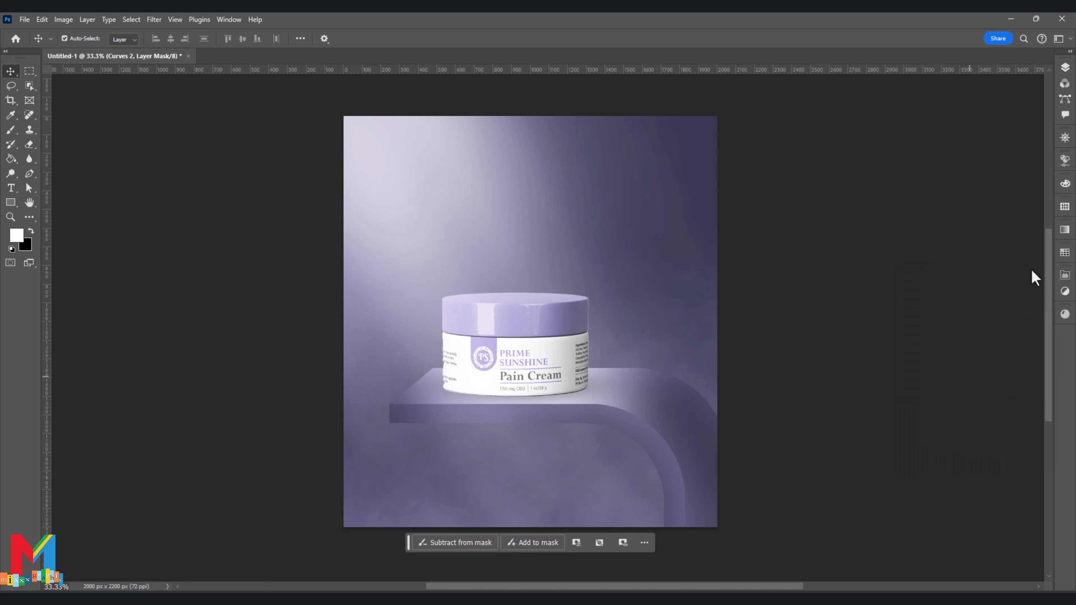
left_click(1065, 68)
key("ctrl+i")
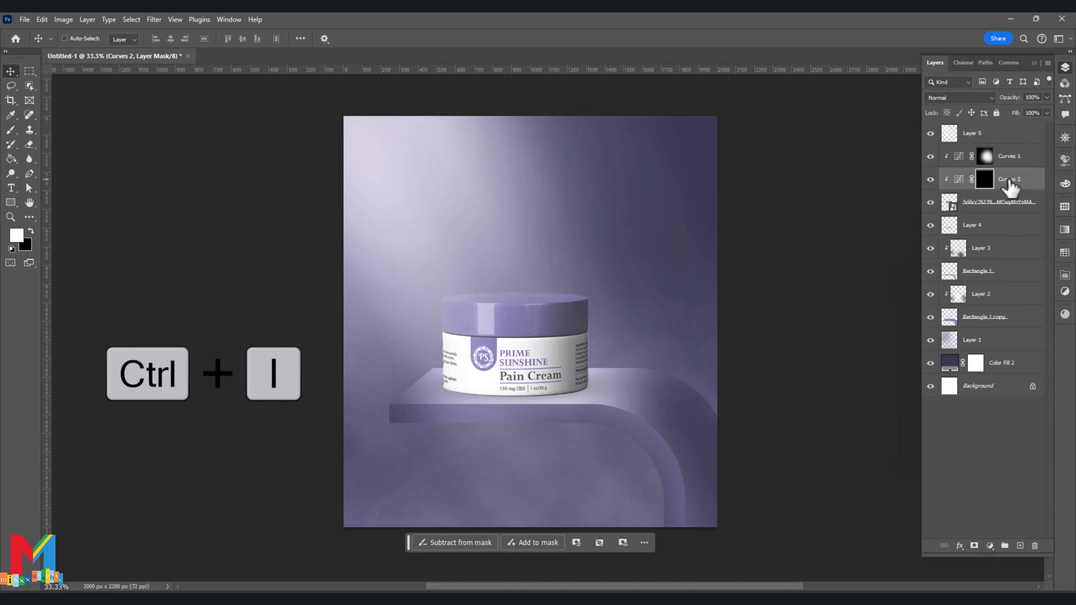
Paint white on the new Curves mask along the jar's left edge and lid top with a 175 px brush at 70% opacity
left_click(10, 130)
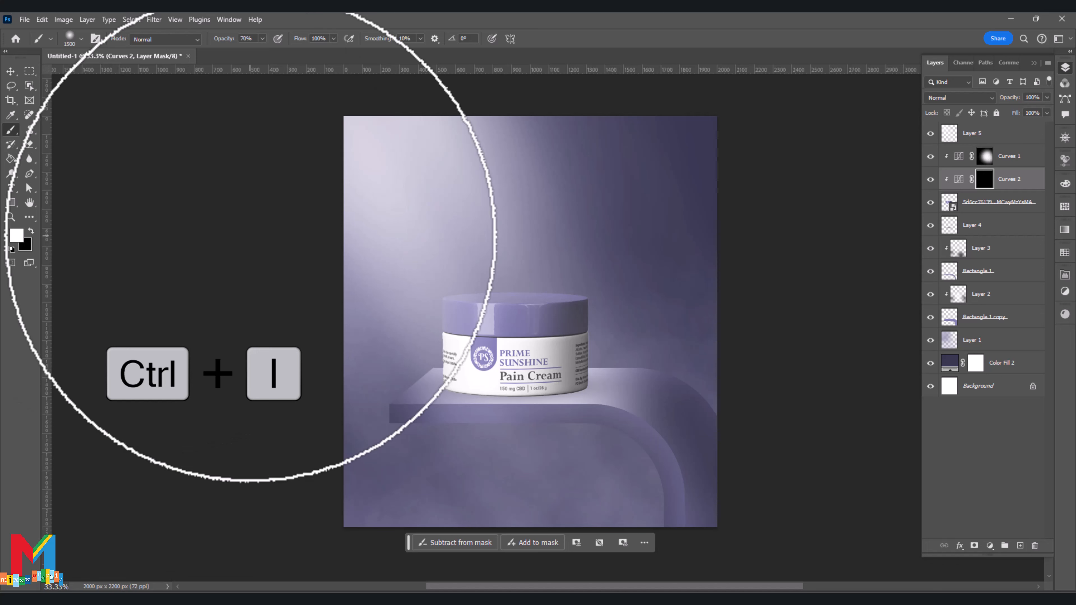
key("bracketleft")
key("bracketleft")
key("bracketleft")
key("bracketleft")
key("bracketleft")
key("bracketleft")
key("bracketleft")
key("bracketleft")
key("bracketleft")
key("bracketleft")
key("bracketleft")
key("bracketleft")
key("bracketleft")
key("bracketleft")
key("bracketleft")
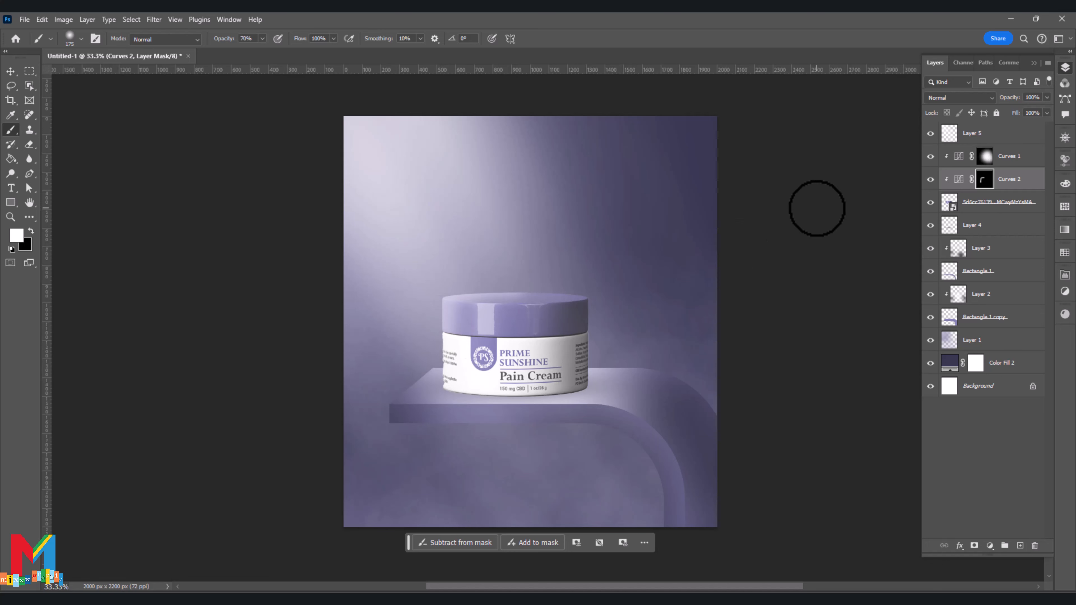
Paint a soft white glow on Layer 5 over the canvas's upper-left area with a 1500 px brush at 70% opacity
left_click(973, 134)
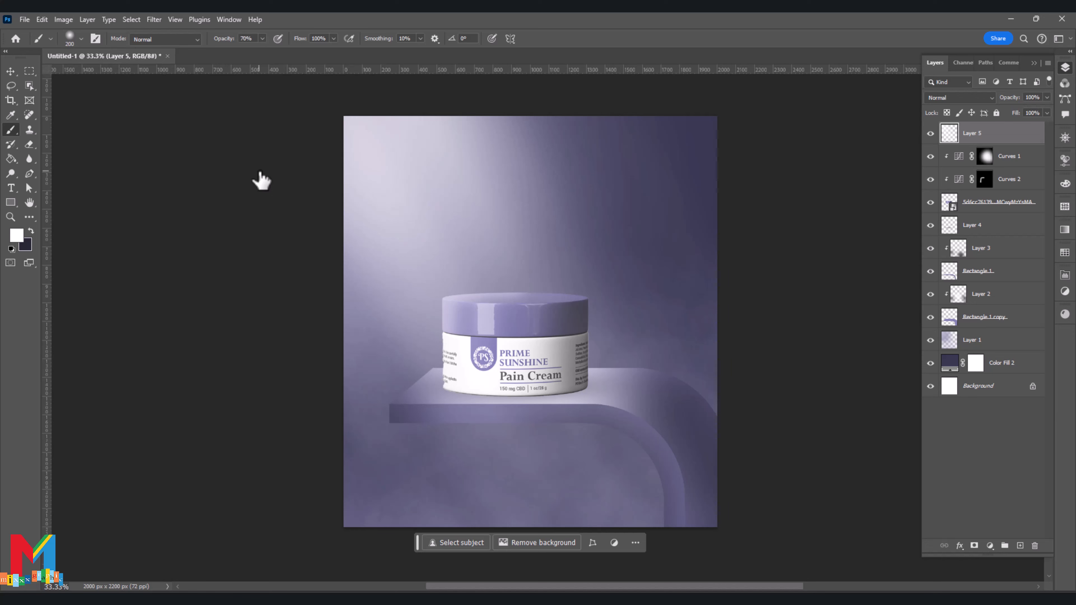
key("bracketright")
key("bracketright")
key("bracketright")
key("bracketright")
key("bracketright")
key("bracketright")
key("bracketright")
key("bracketright")
key("bracketright")
key("bracketright")
key("bracketright")
key("bracketright")
key("bracketright")
key("bracketright")
left_click(371, 168)
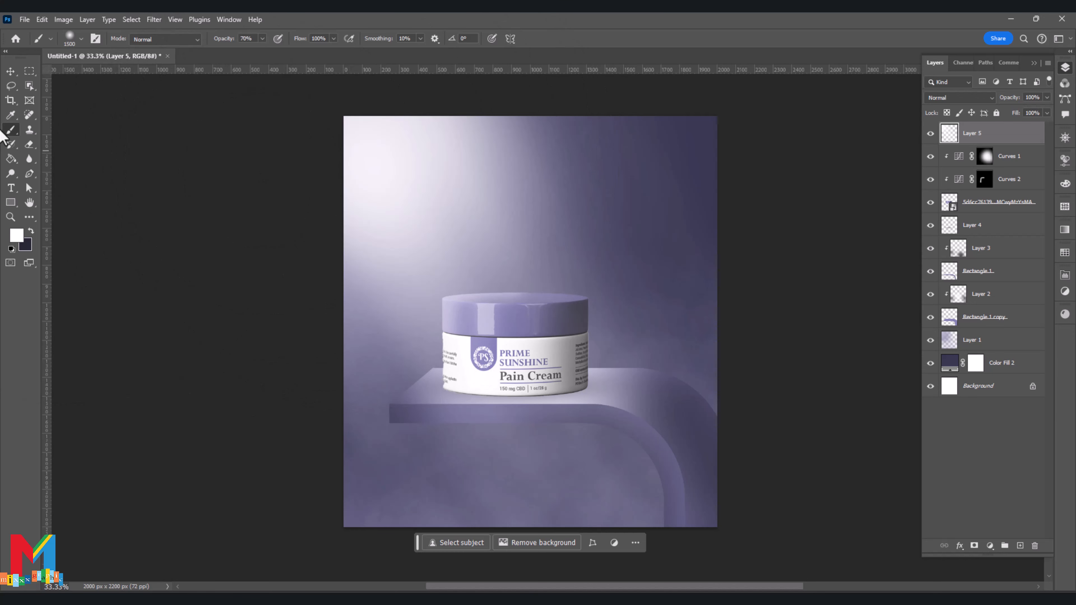
Transform Layer 5's glow to about 41% width and tilt it into a diagonal beam falling from the canvas's upper-left corner onto the jar
key("ctrl+t")
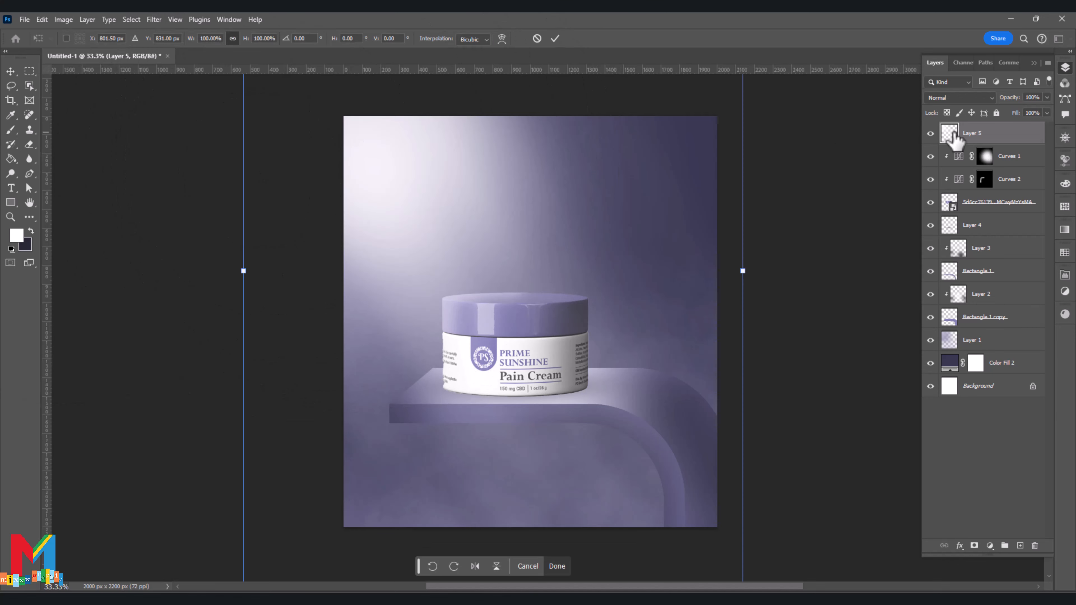
left_click(931, 134)
left_click(931, 135)
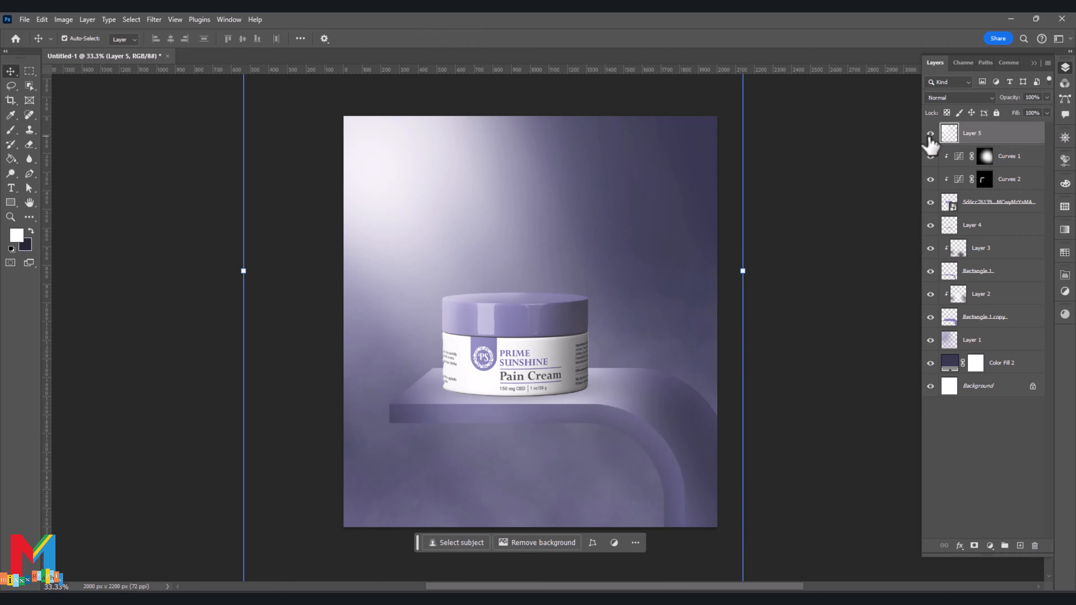
scroll(819, 192, "up", 1)
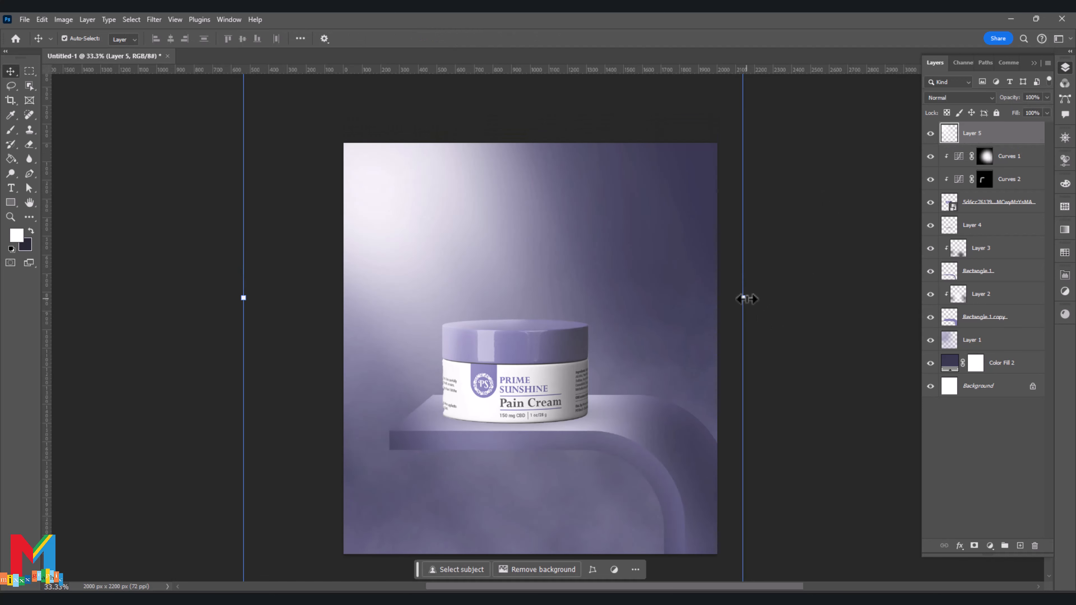
left_click_drag(742, 298, 629, 314)
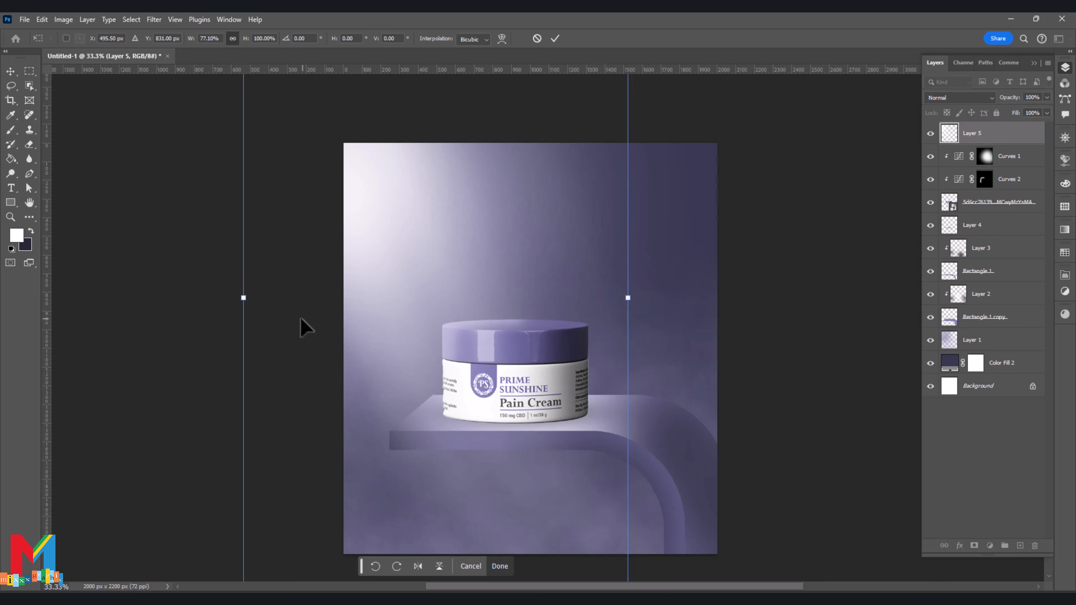
left_click_drag(244, 297, 341, 318)
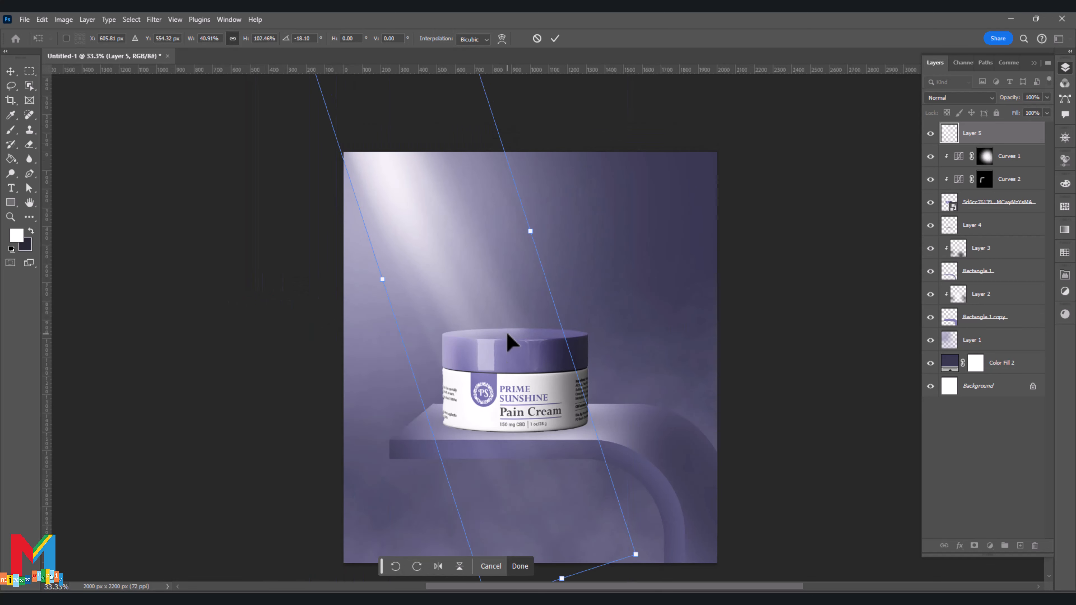
left_click_drag(450, 226, 445, 255)
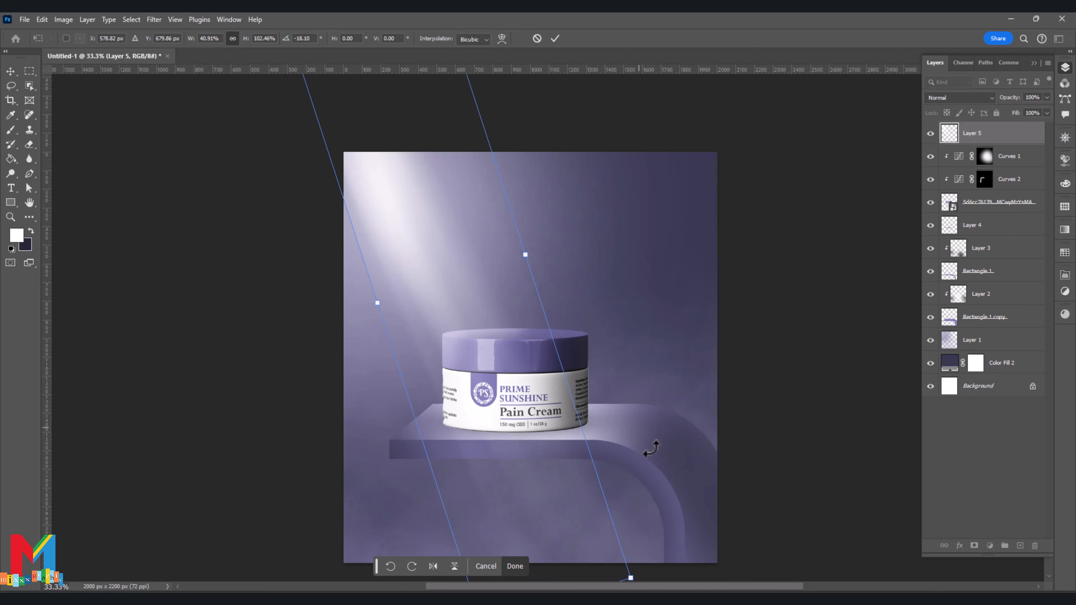
scroll(649, 449, "down", 2)
left_click_drag(641, 528, 670, 504)
left_click(555, 38)
left_click(185, 197)
scroll(185, 196, "up", 1)
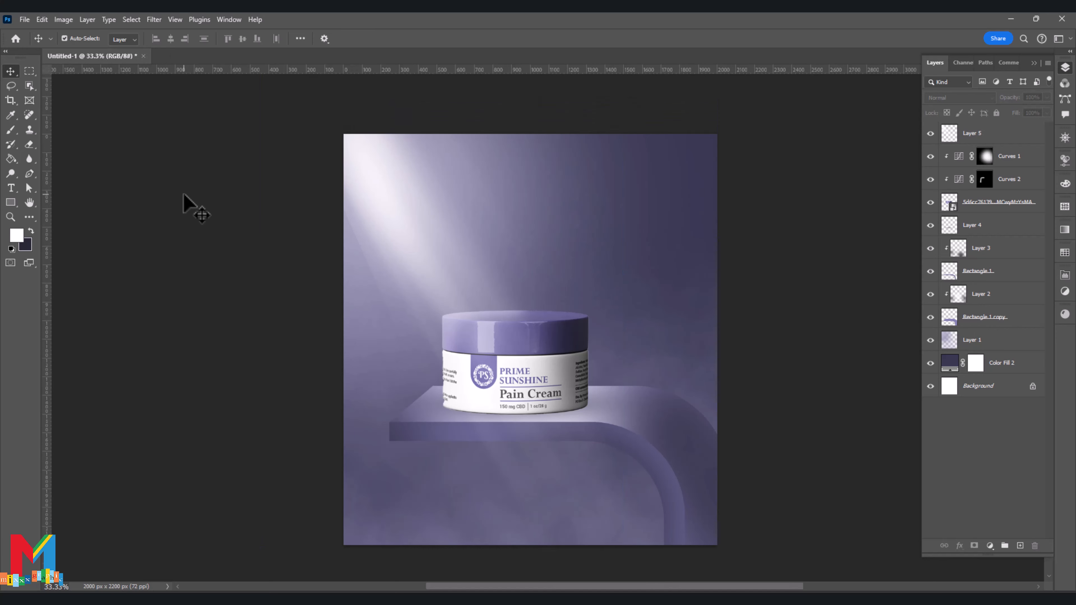
scroll(185, 197, "up", 1)
scroll(185, 197, "up", 1)
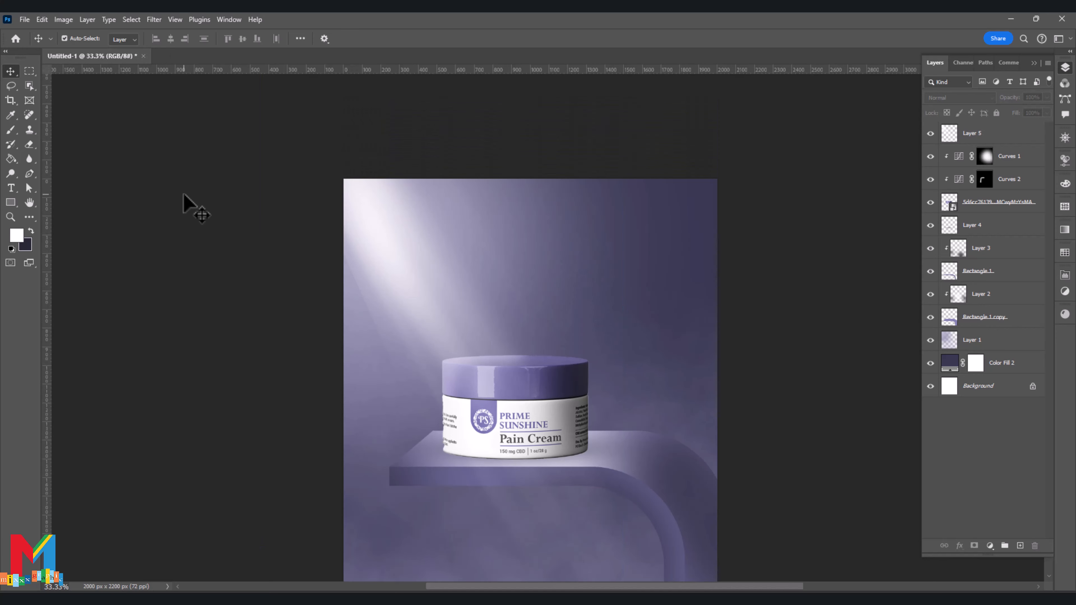
scroll(185, 197, "down", 1)
scroll(186, 197, "up", 1)
scroll(185, 197, "down", 1)
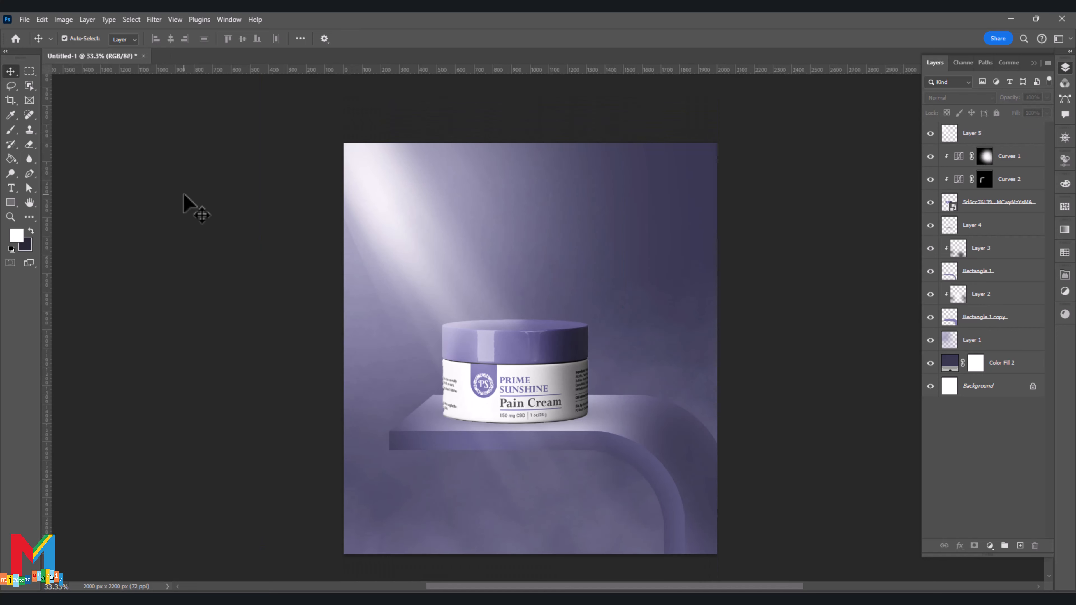
Select all layers from Layer 5 down to Color Fill 2 and stamp the visible artwork into a new layer on top
left_click(1004, 133)
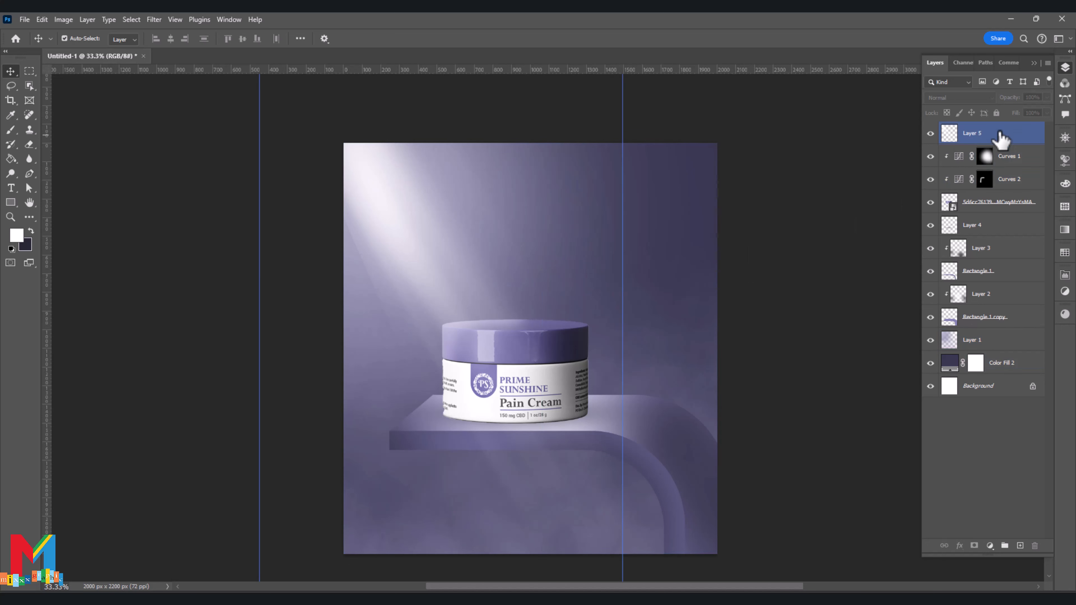
left_click(1019, 371, "shift")
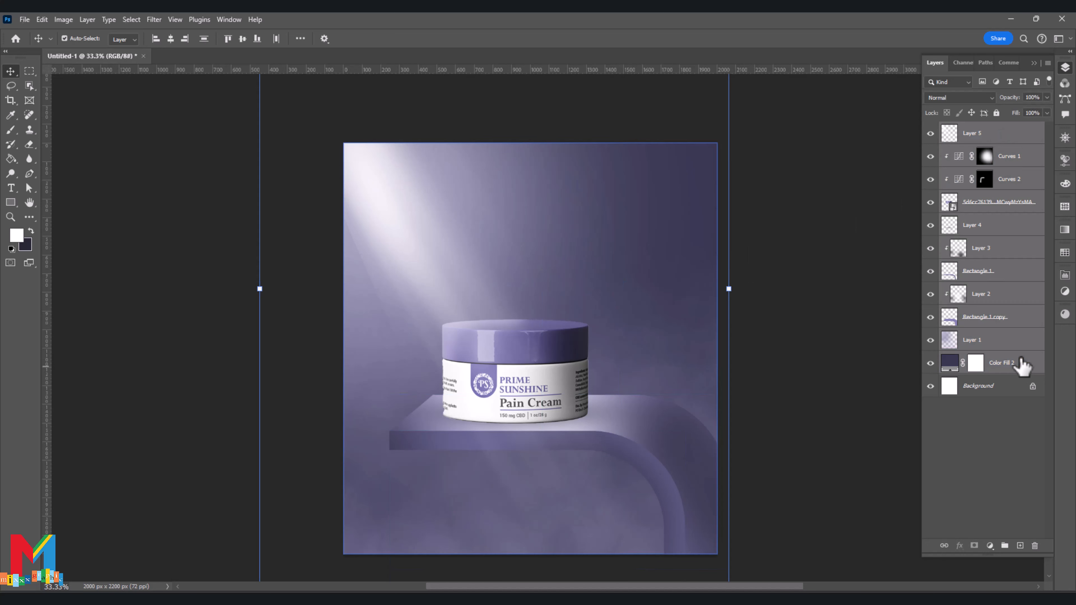
key("ctrl+shift+alt+e")
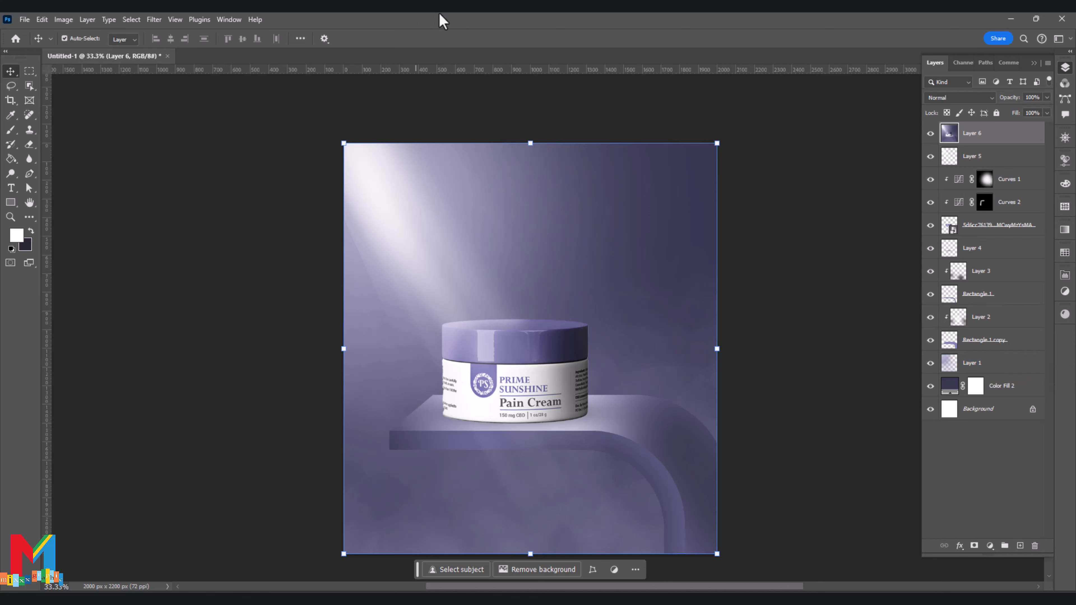
Apply the Camera Raw Filter to the stamped layer with Exposure +0.35, Contrast +39, Highlights +22 and Shadows +24
scroll(439, 15, "down", 1)
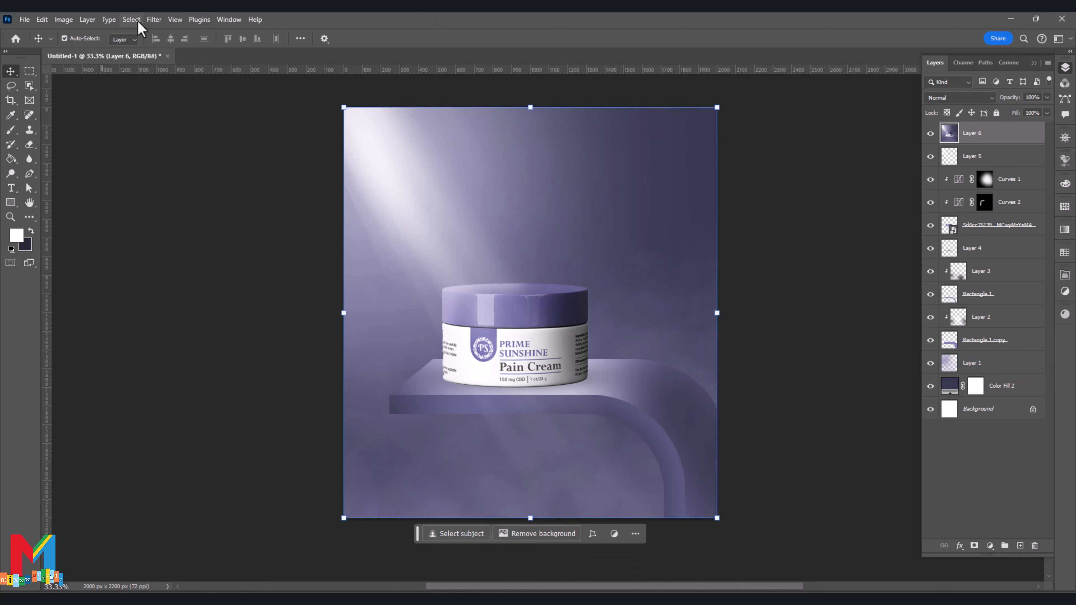
left_click(154, 20)
left_click(199, 116)
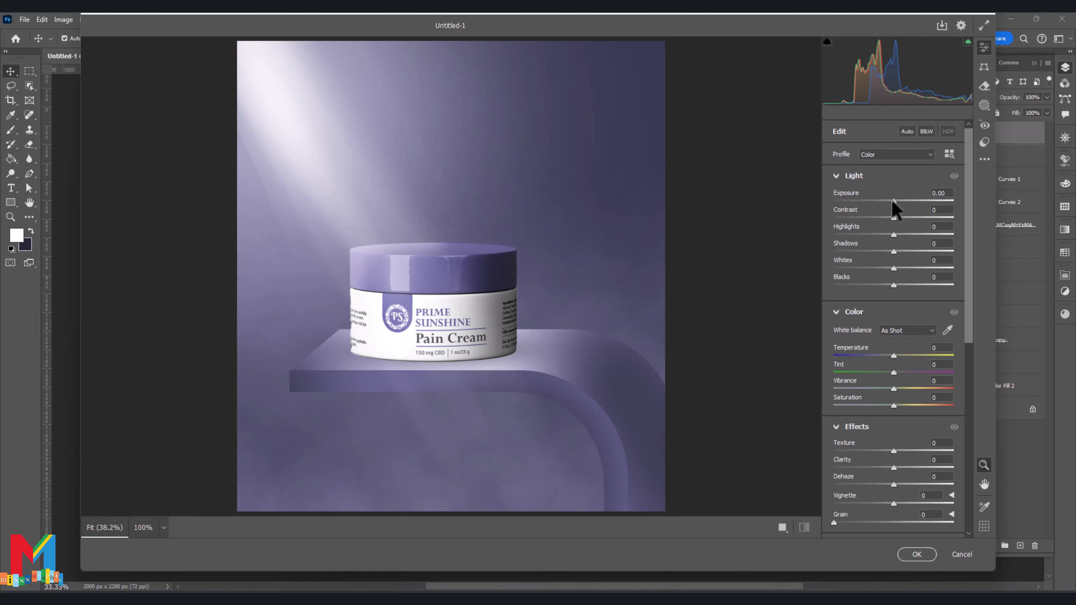
left_click_drag(892, 201, 908, 234)
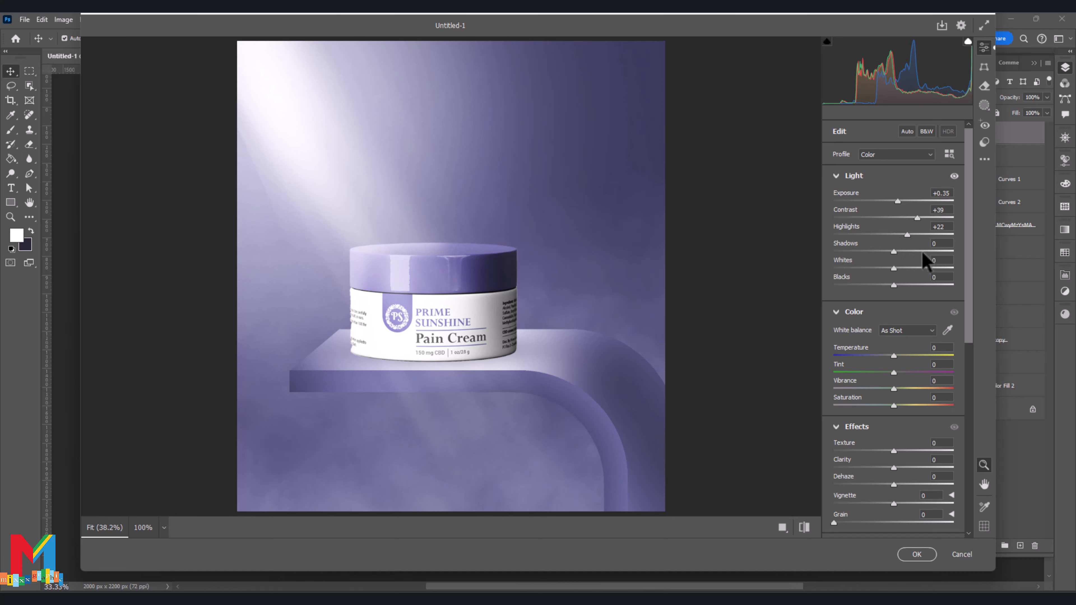
left_click_drag(893, 250, 908, 252)
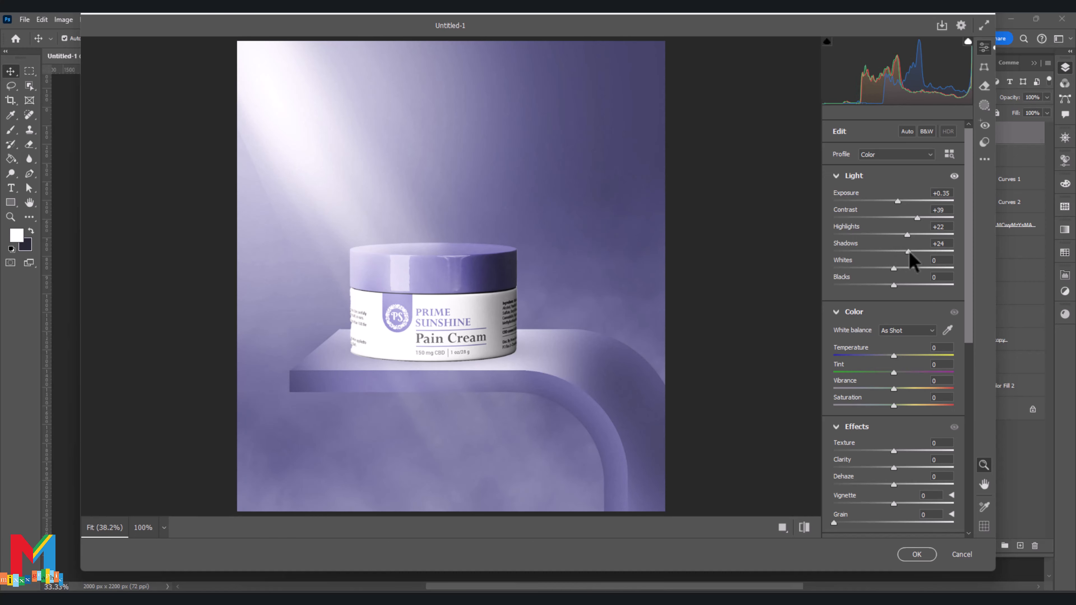
Set Temperature -7, Tint -3, Texture +36, Clarity +23, Dehaze +1, Vignette -3 and Contrast +55 in Camera Raw, and accept the filter
left_click_drag(893, 355, 892, 373)
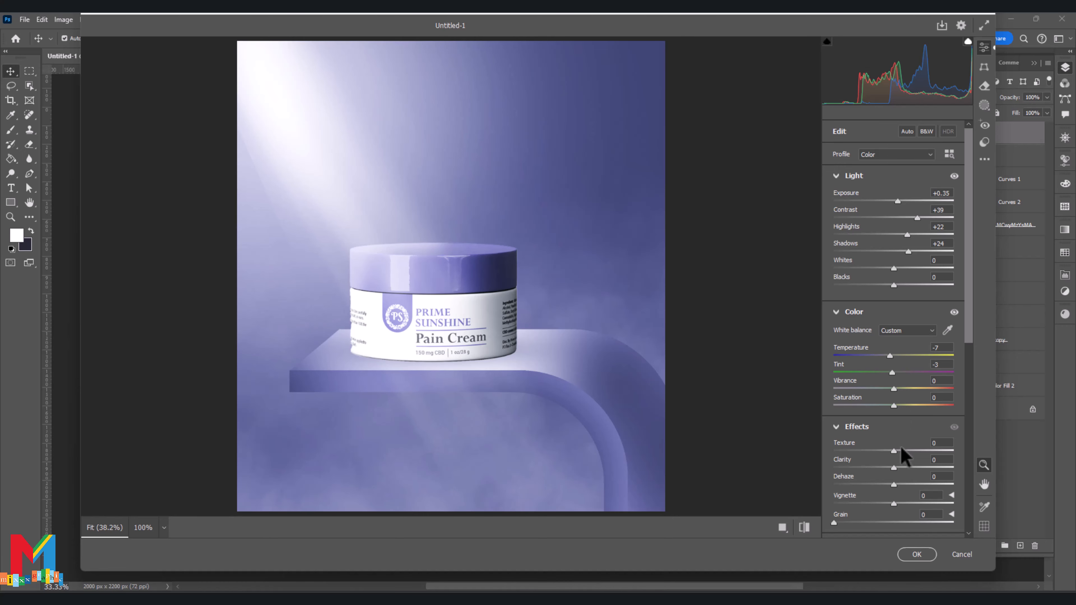
mouse_move(898, 451)
left_mouse_down()
mouse_move(909, 451)
mouse_move(908, 467)
left_mouse_up()
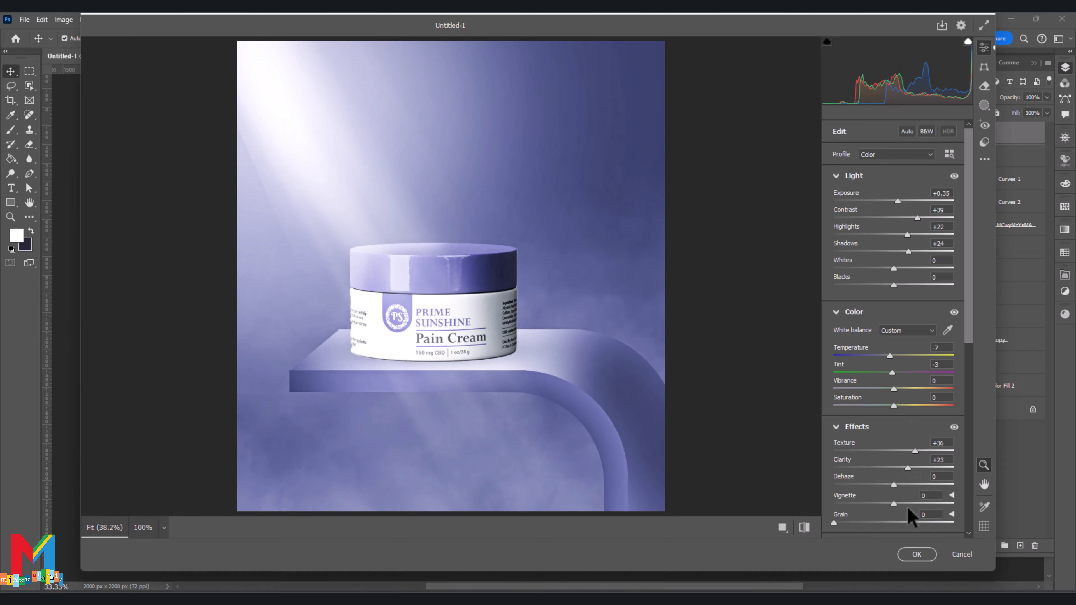
mouse_move(894, 486)
left_mouse_down()
mouse_move(916, 486)
mouse_move(894, 489)
mouse_move(905, 505)
mouse_move(893, 505)
left_mouse_up()
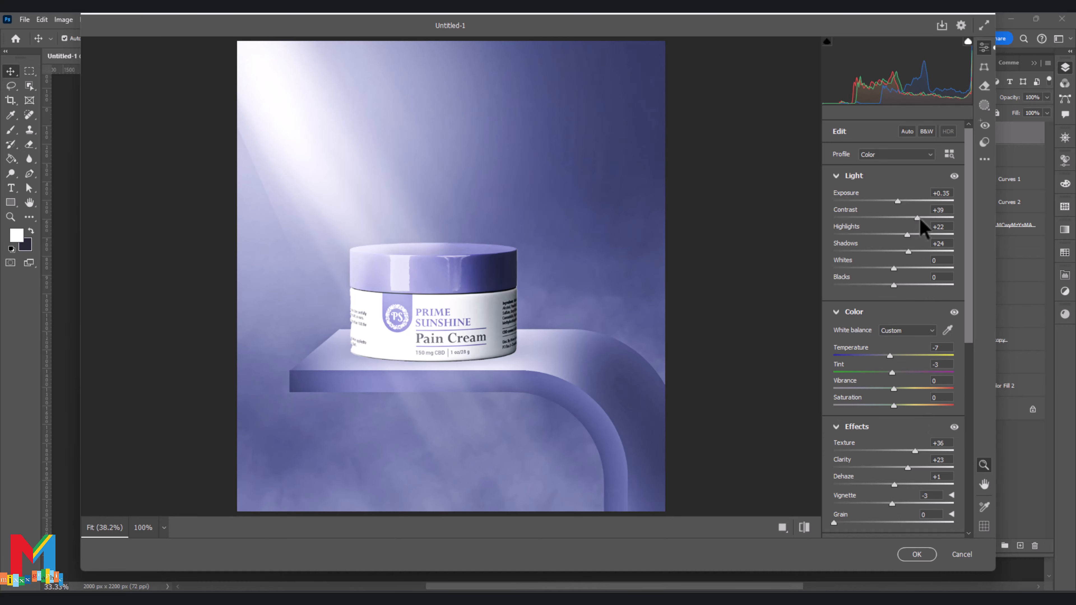
left_click_drag(918, 217, 927, 216)
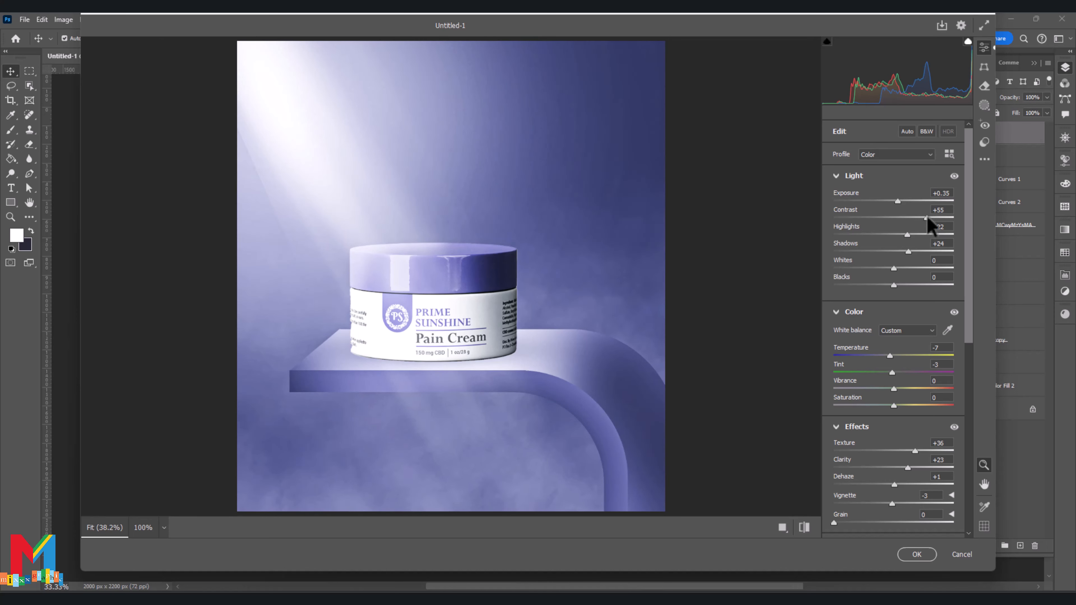
left_click(916, 554)
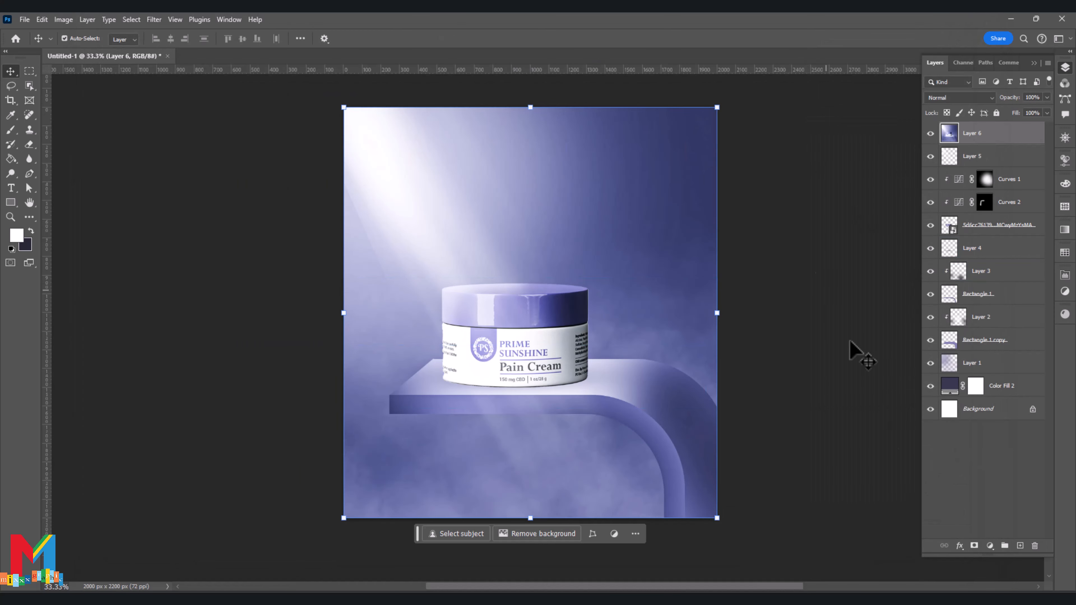
Add a Color Balance adjustment above the stamped layer with midtones at Cyan-Red -12 and Yellow-Blue +10
left_click(990, 547)
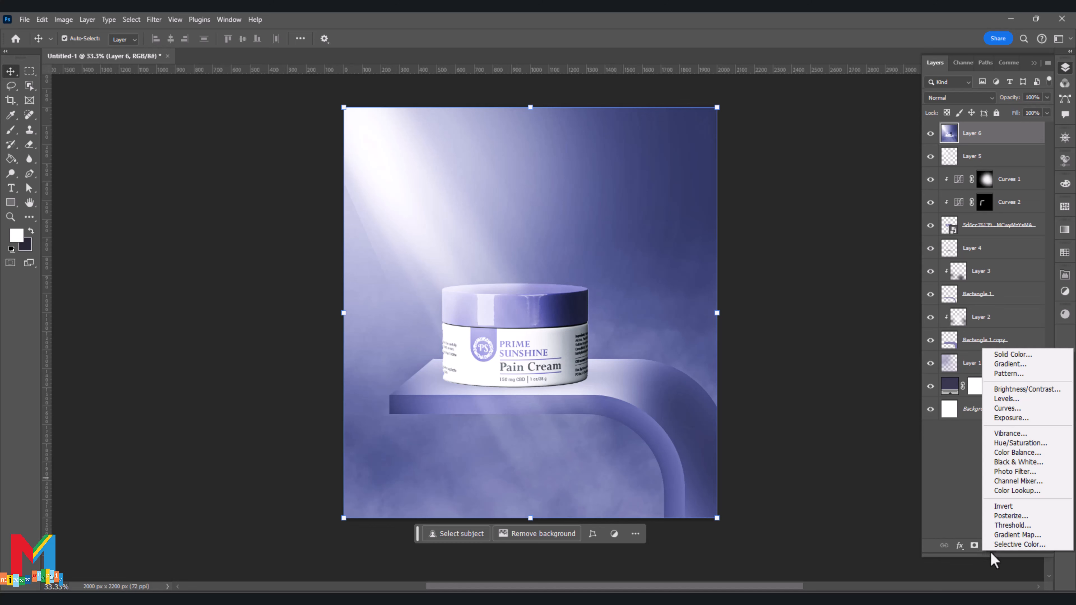
left_click(1030, 454)
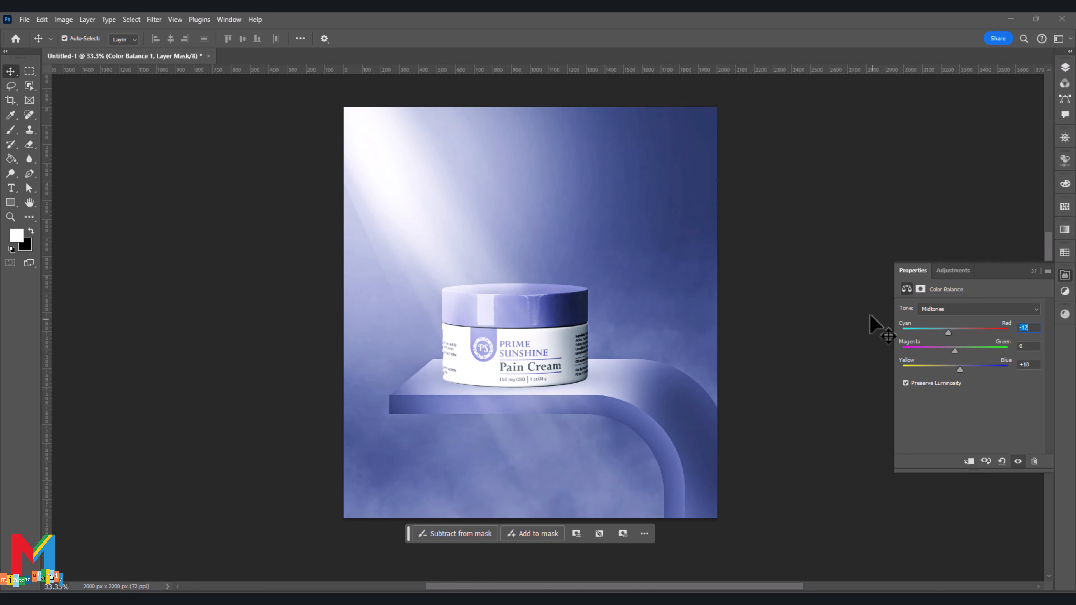
left_click(1033, 271)
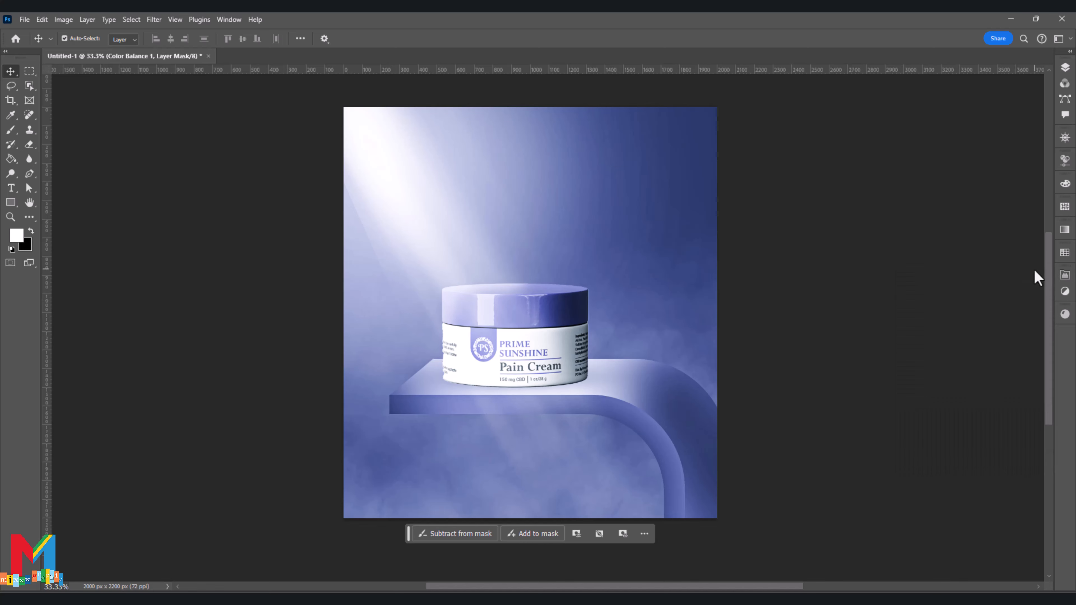